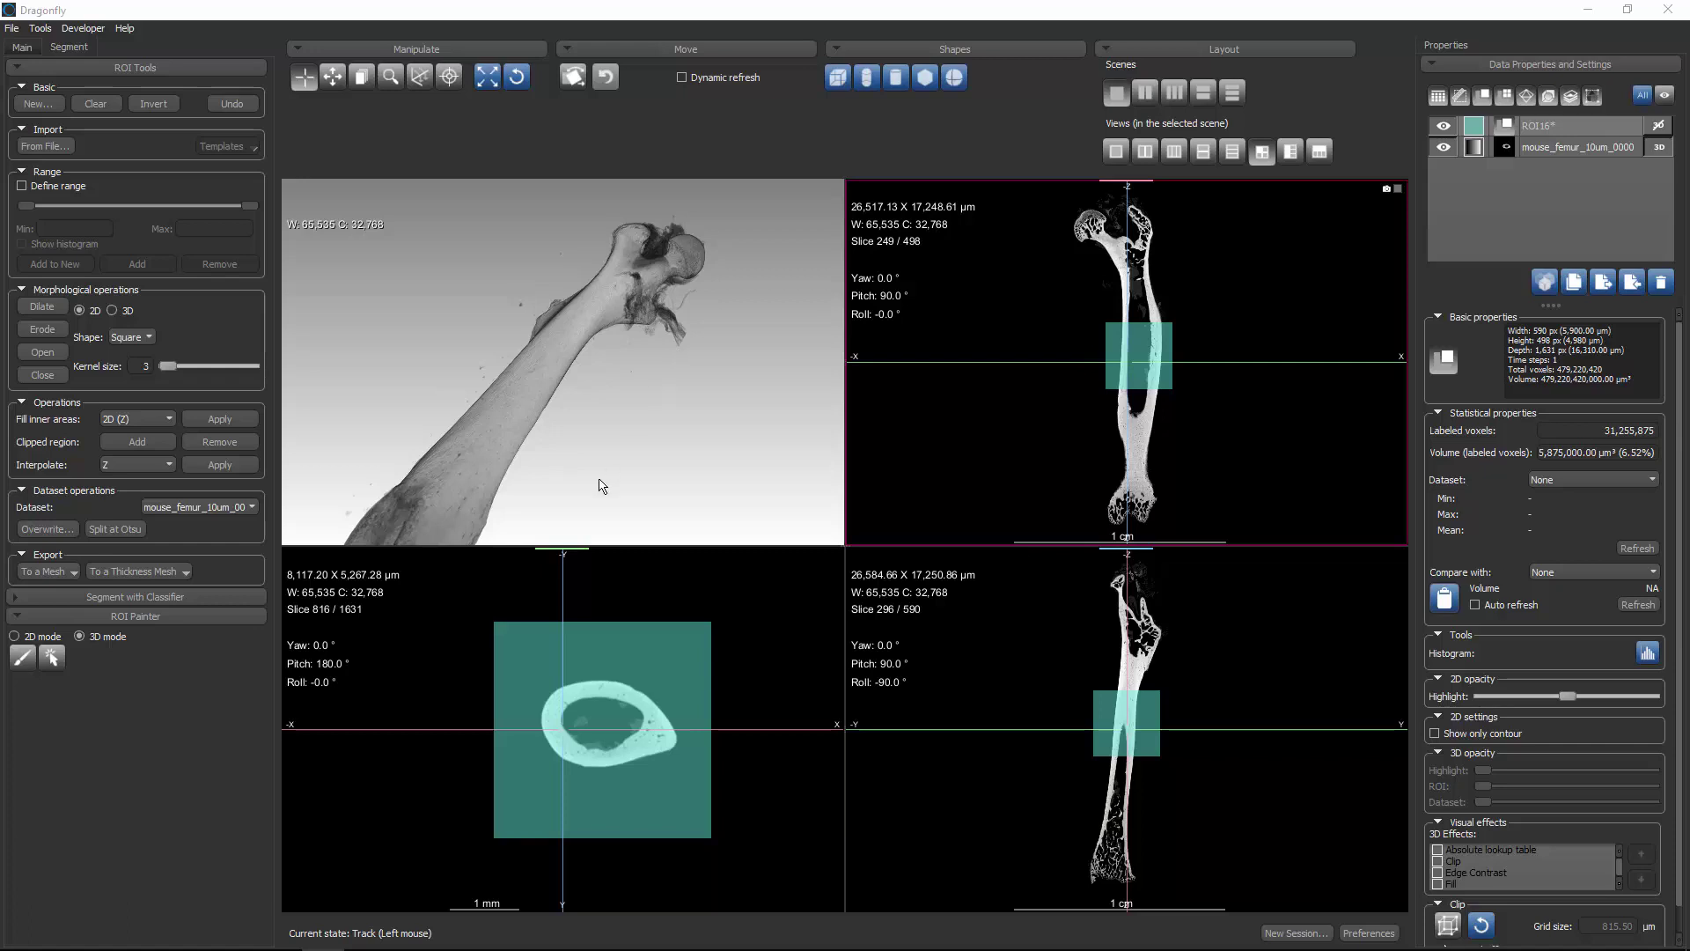
Create a macro file named SegmentBone for the current user in the Macro Player, start recording, and minimize the player
mouse_move(554, 483)
left_mouse_down()
mouse_move(435, 404)
mouse_move(408, 445)
mouse_move(498, 425)
left_mouse_up()
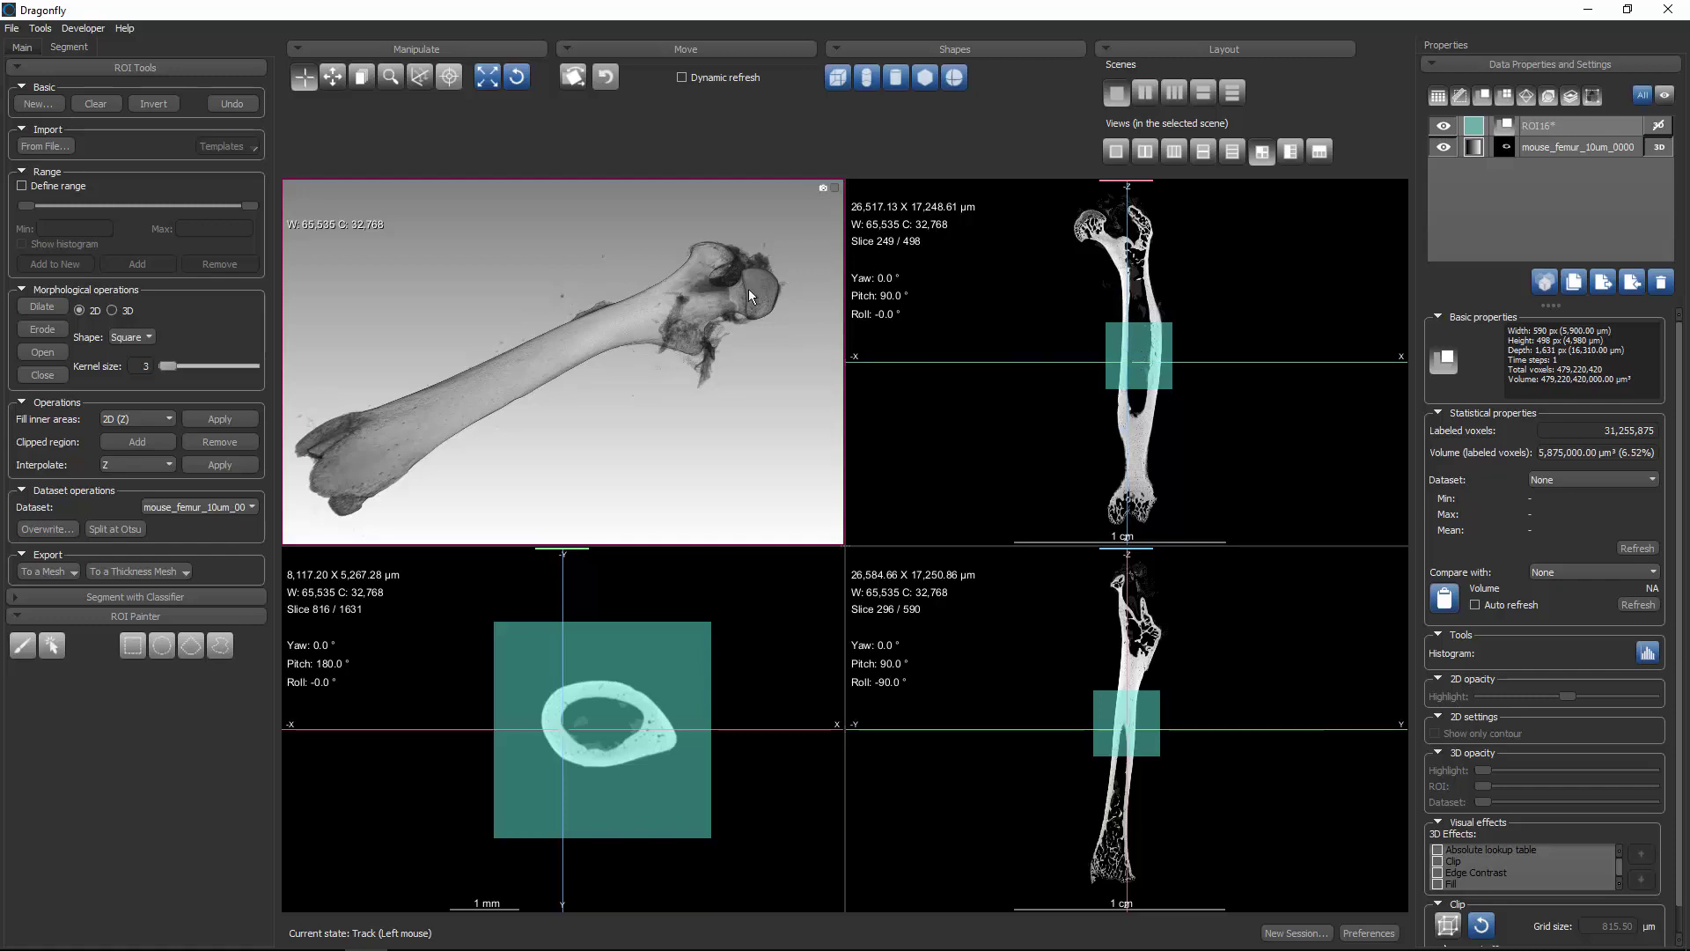
left_click(41, 29)
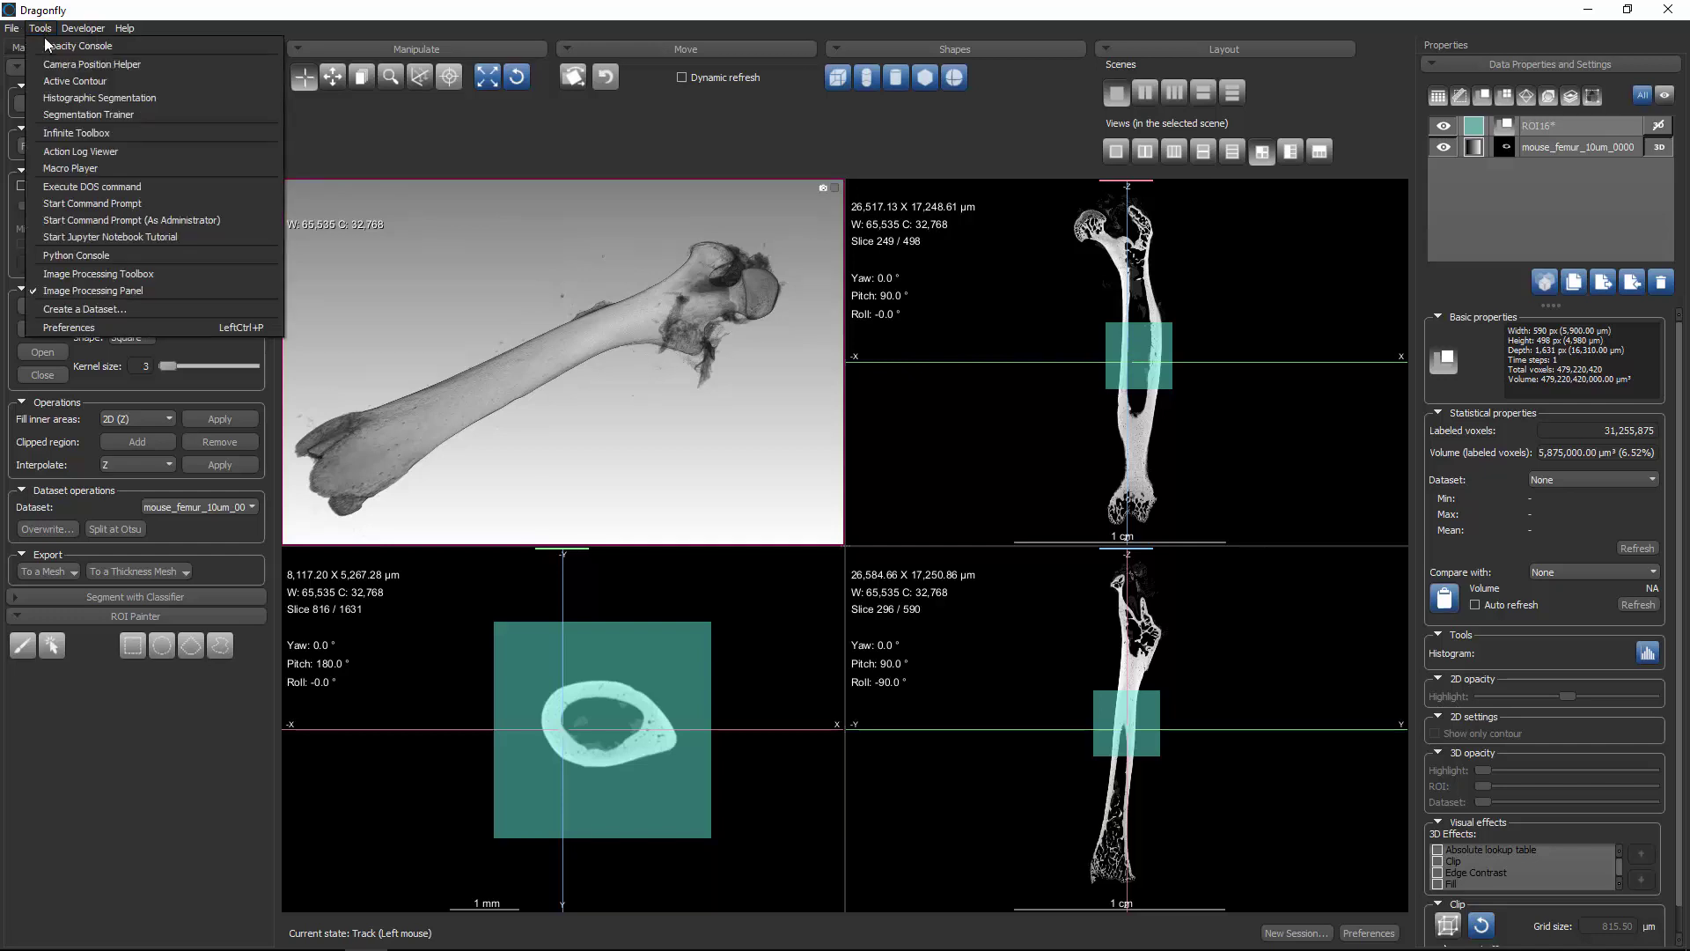
left_click(92, 171)
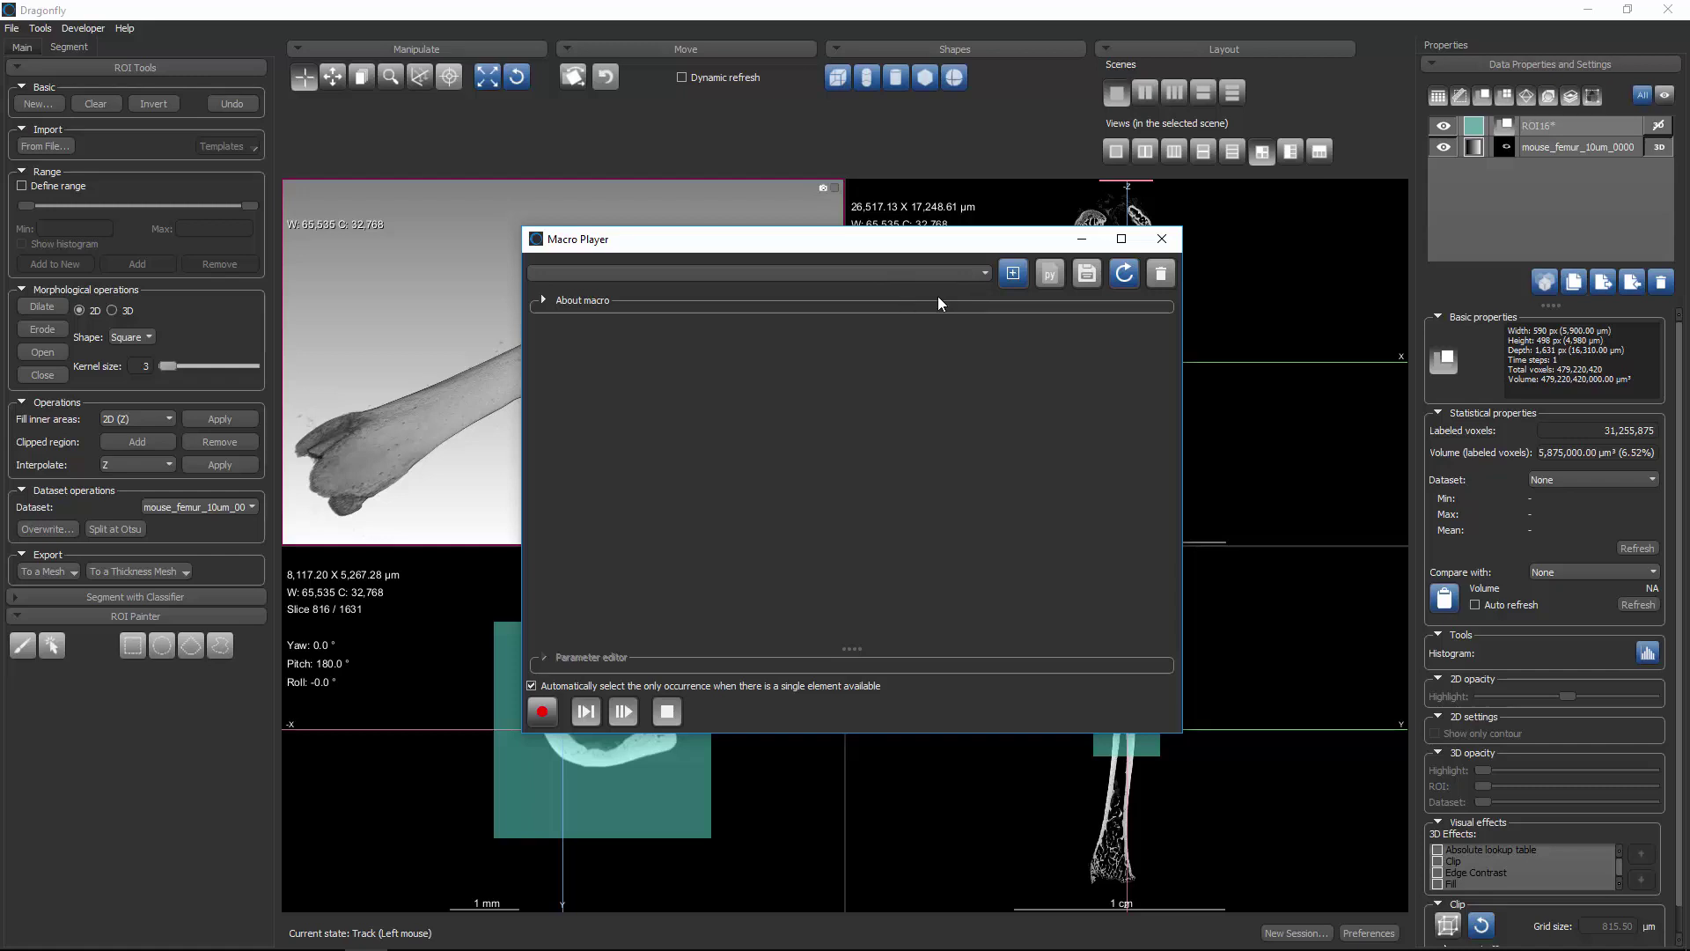
left_click(1015, 275)
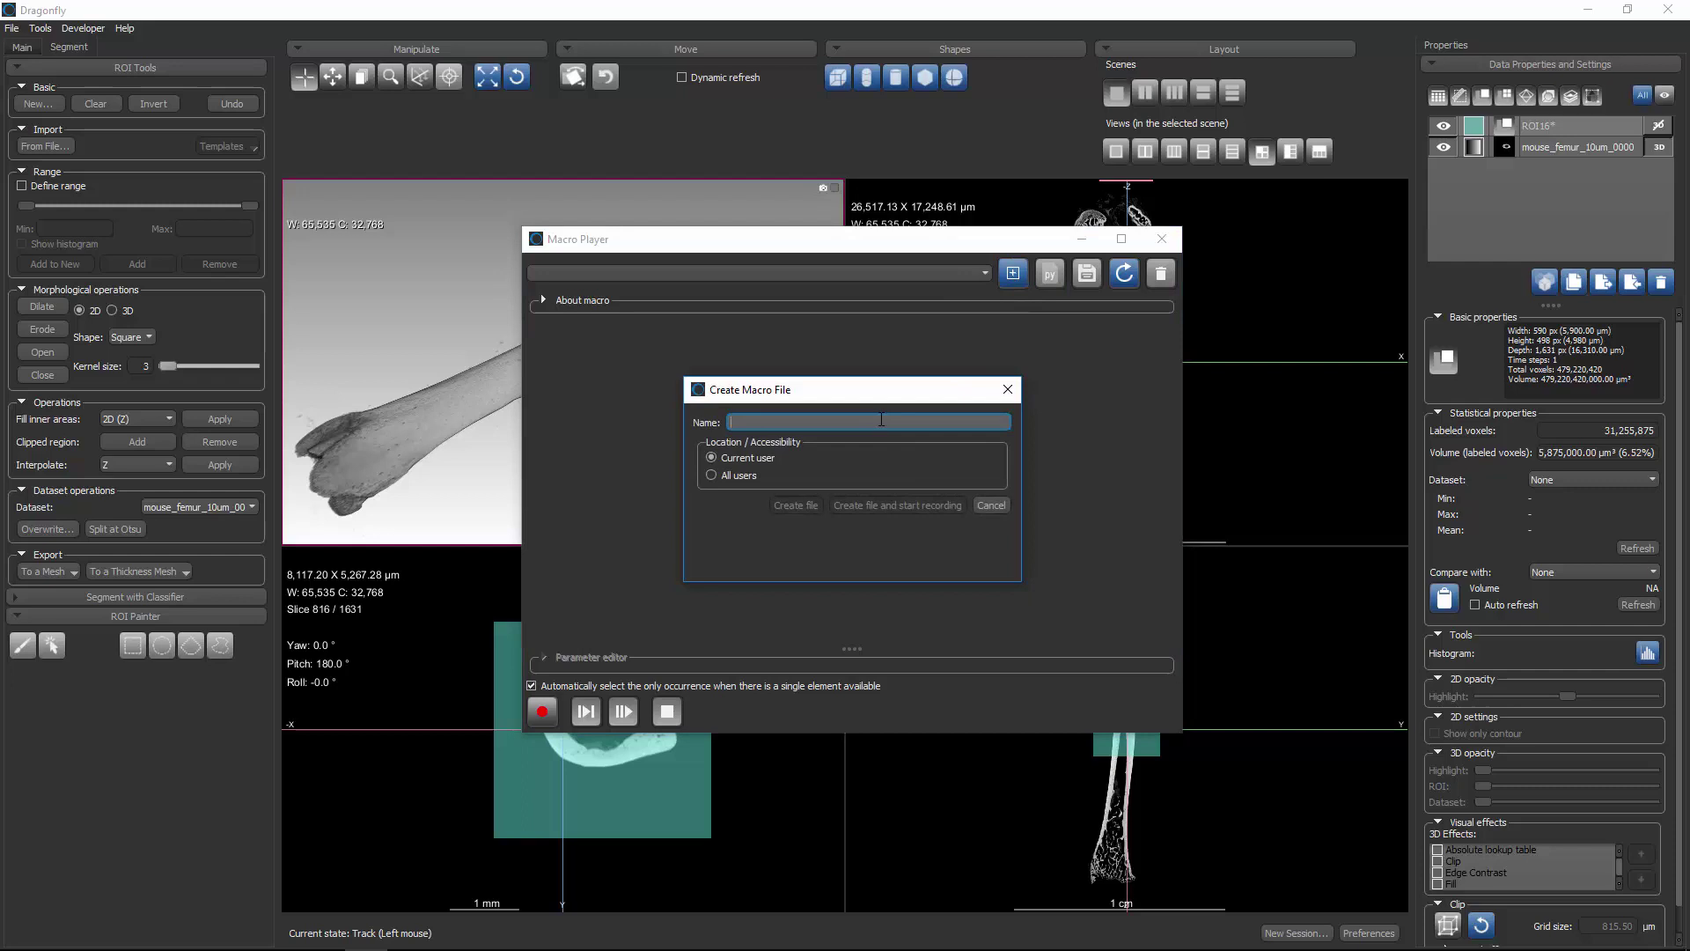
type("Segeme")
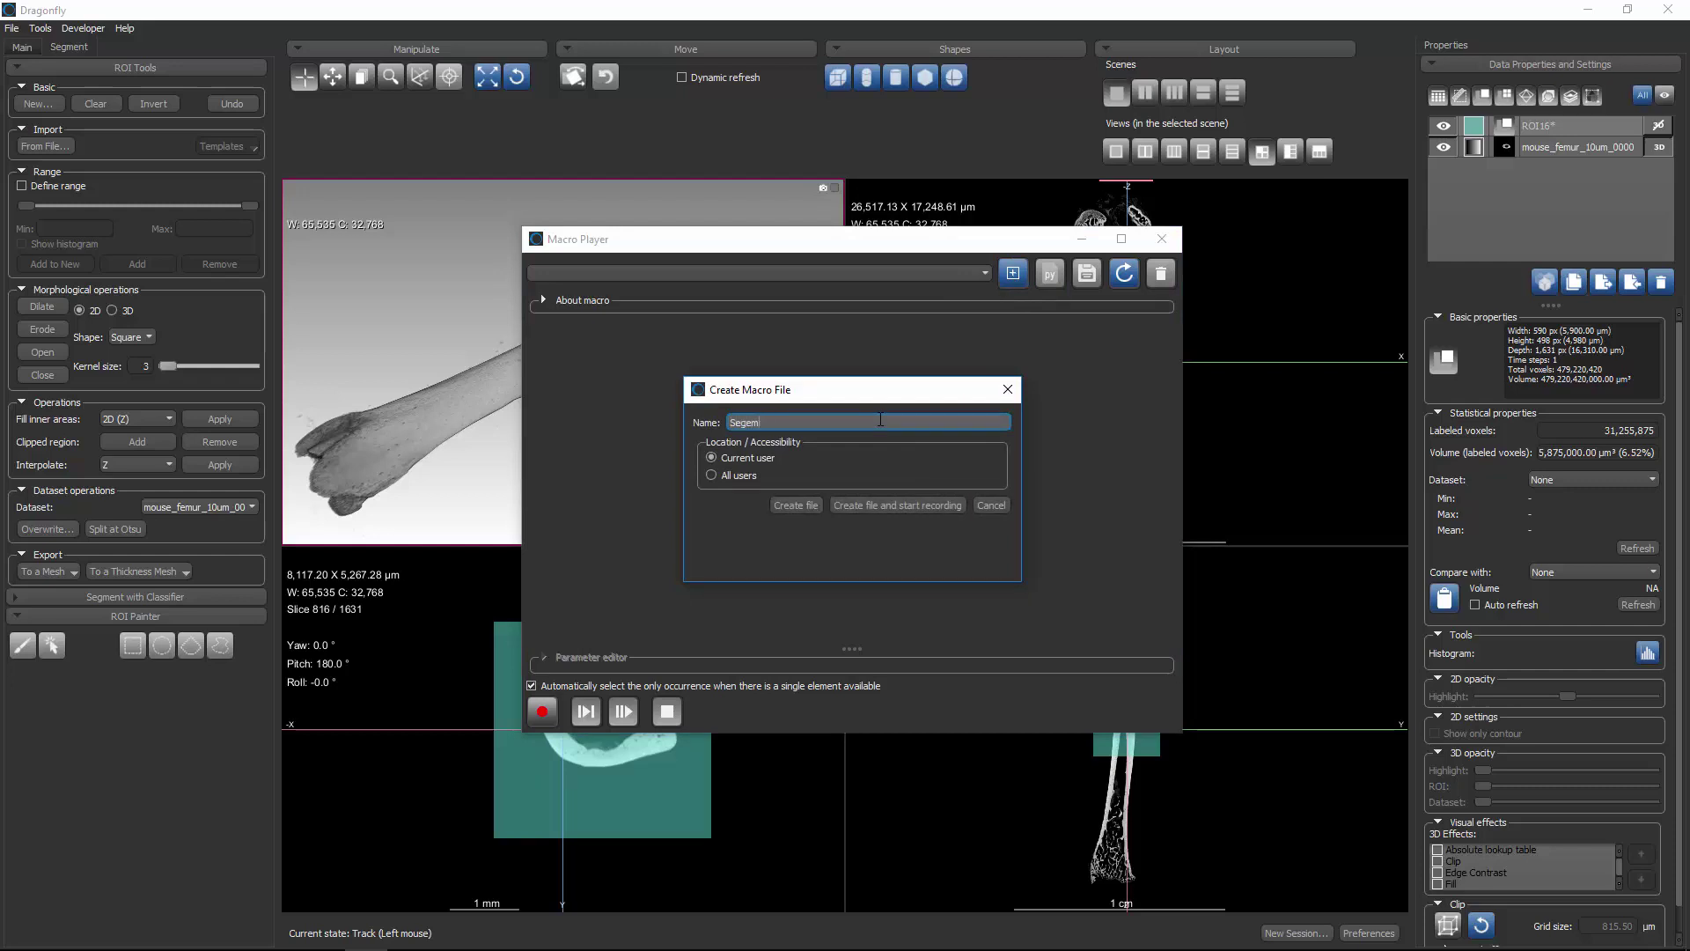
key("BackSpace")
key("BackSpace")
type("mentBone")
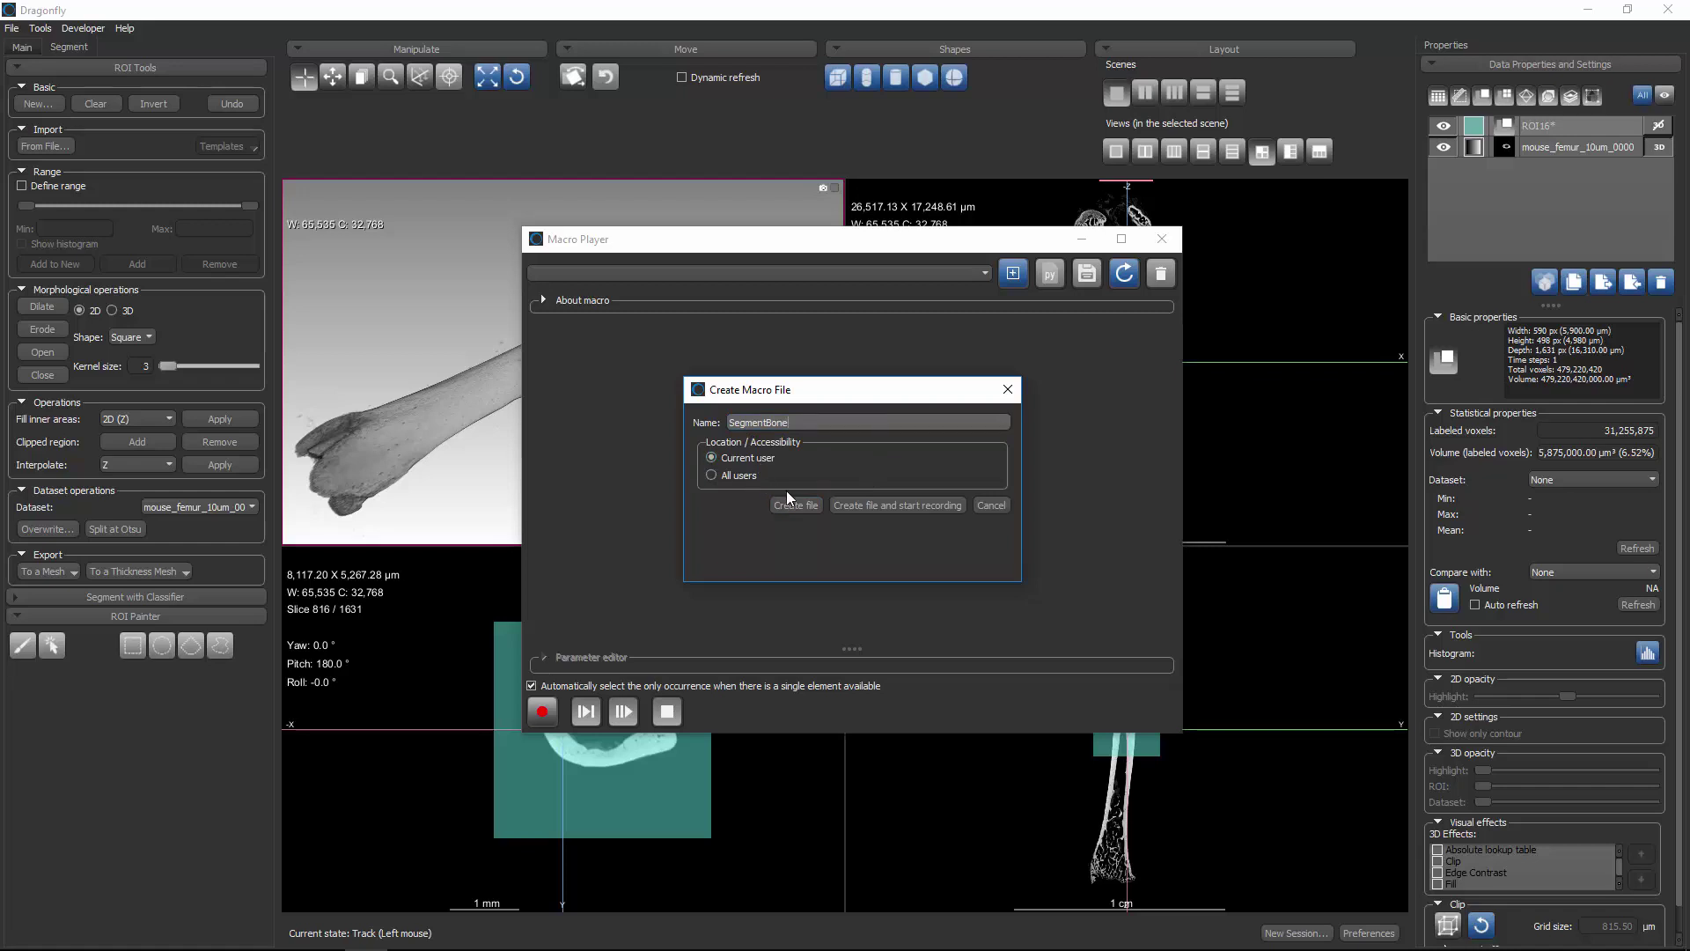
left_click(891, 505)
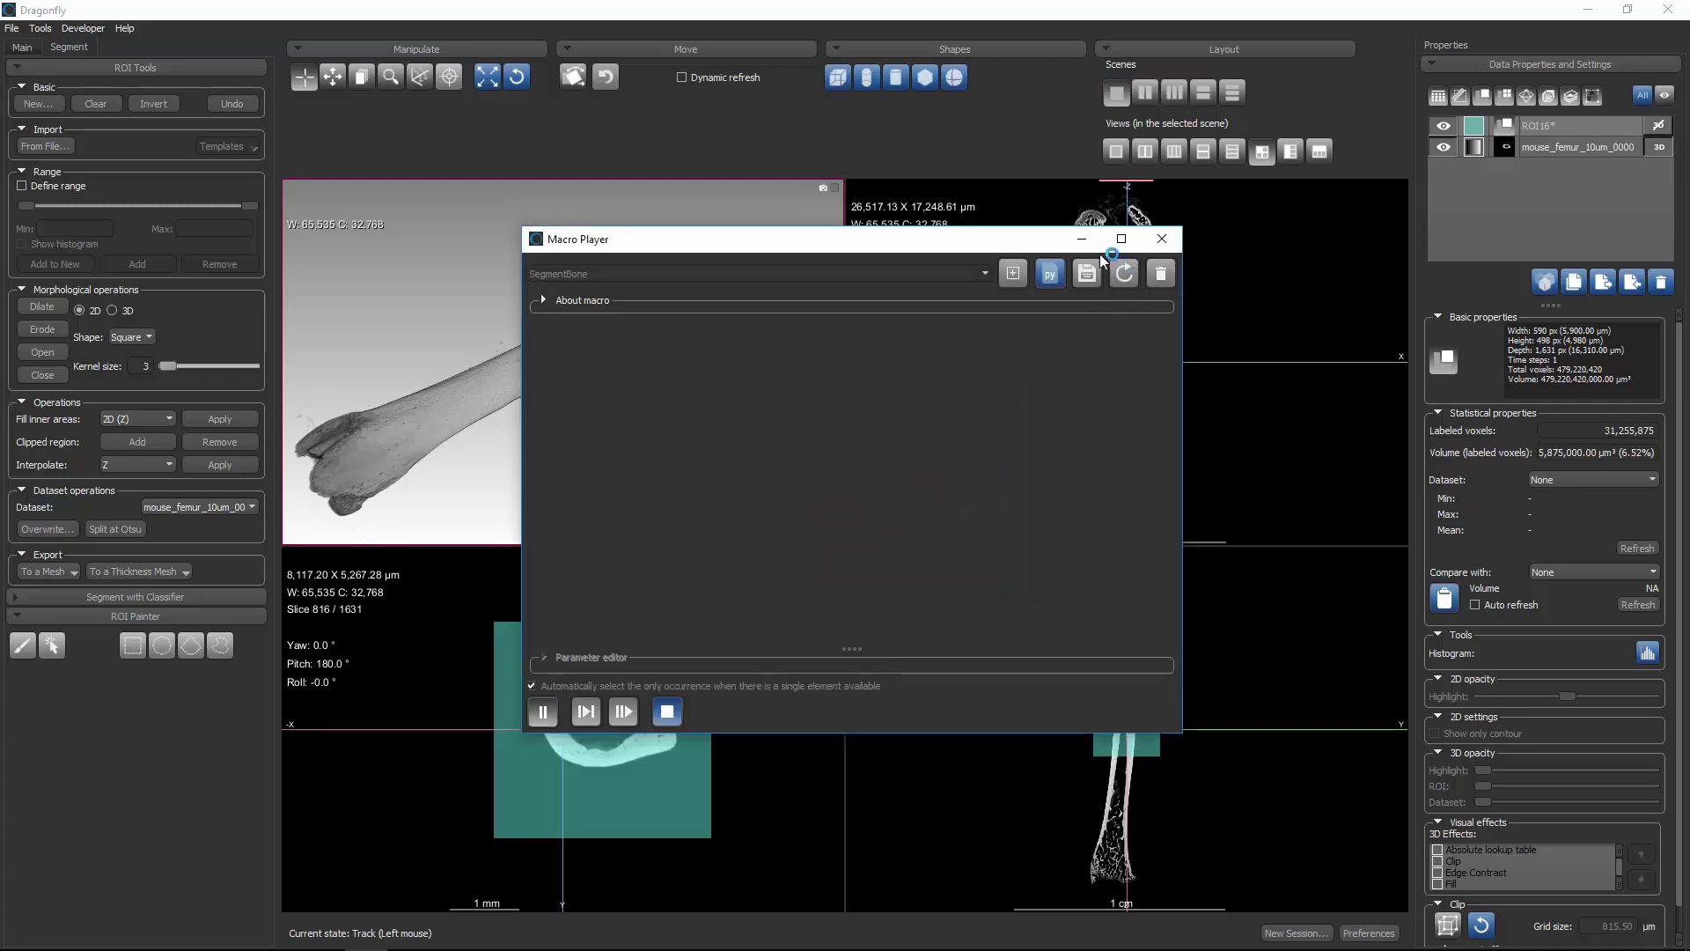
left_click(1082, 239)
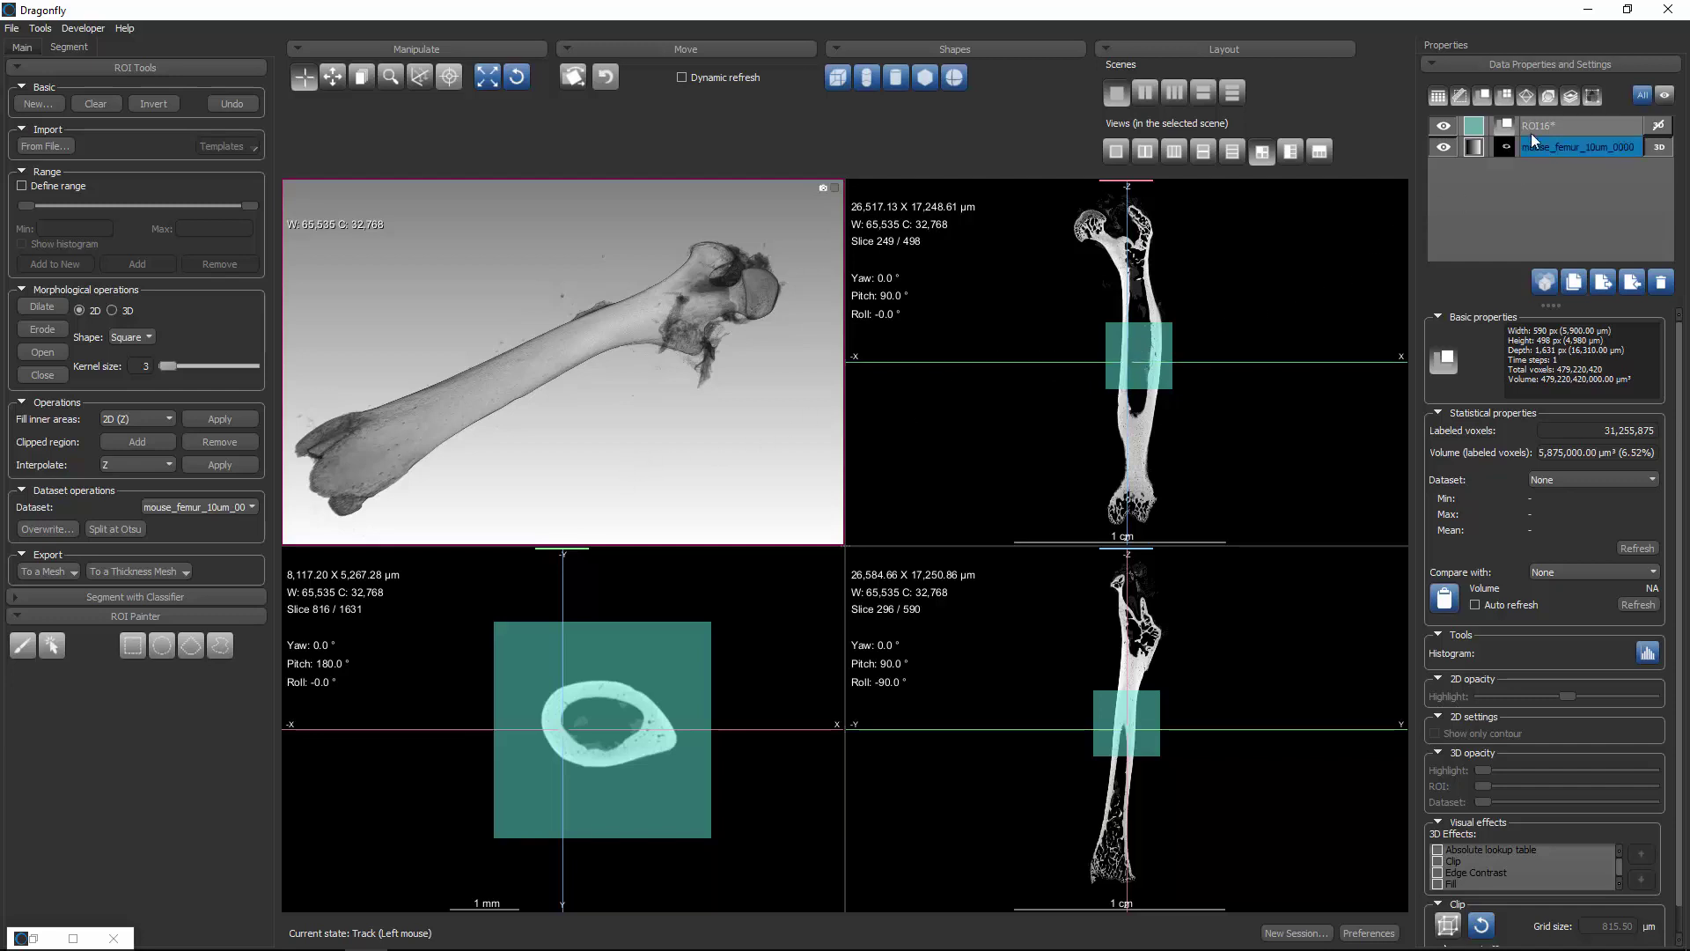
Split ROI16 at Otsu, hide the original ROI16 and show its foreground ROI in the views
left_click(112, 529)
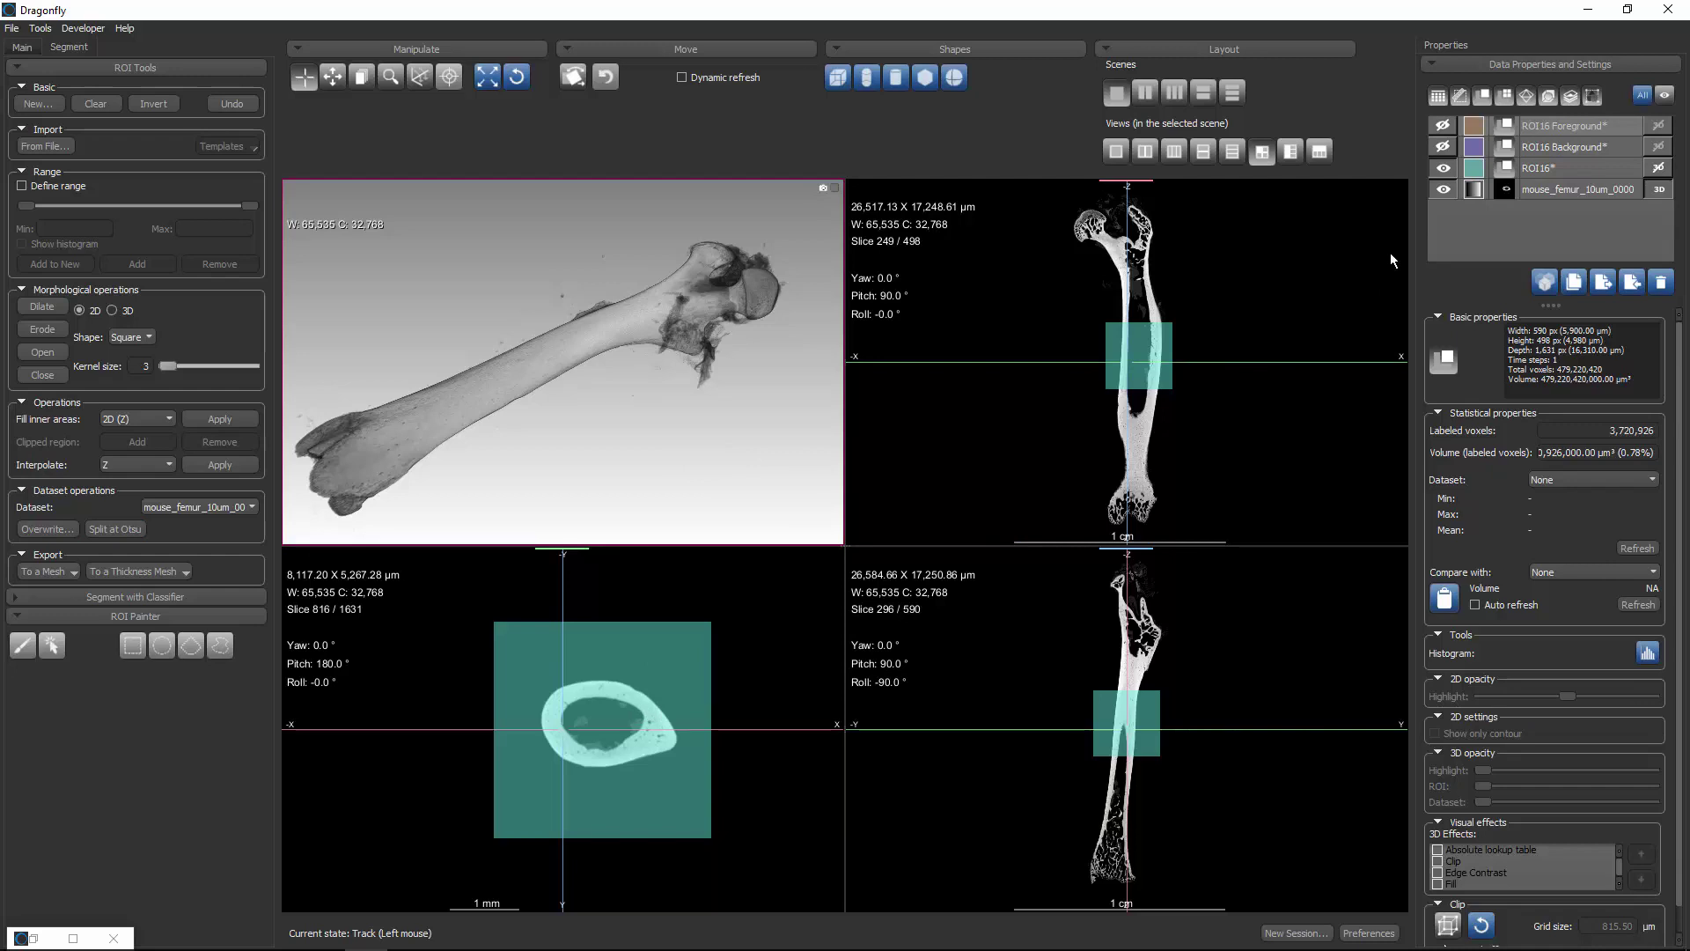
left_click(1444, 168)
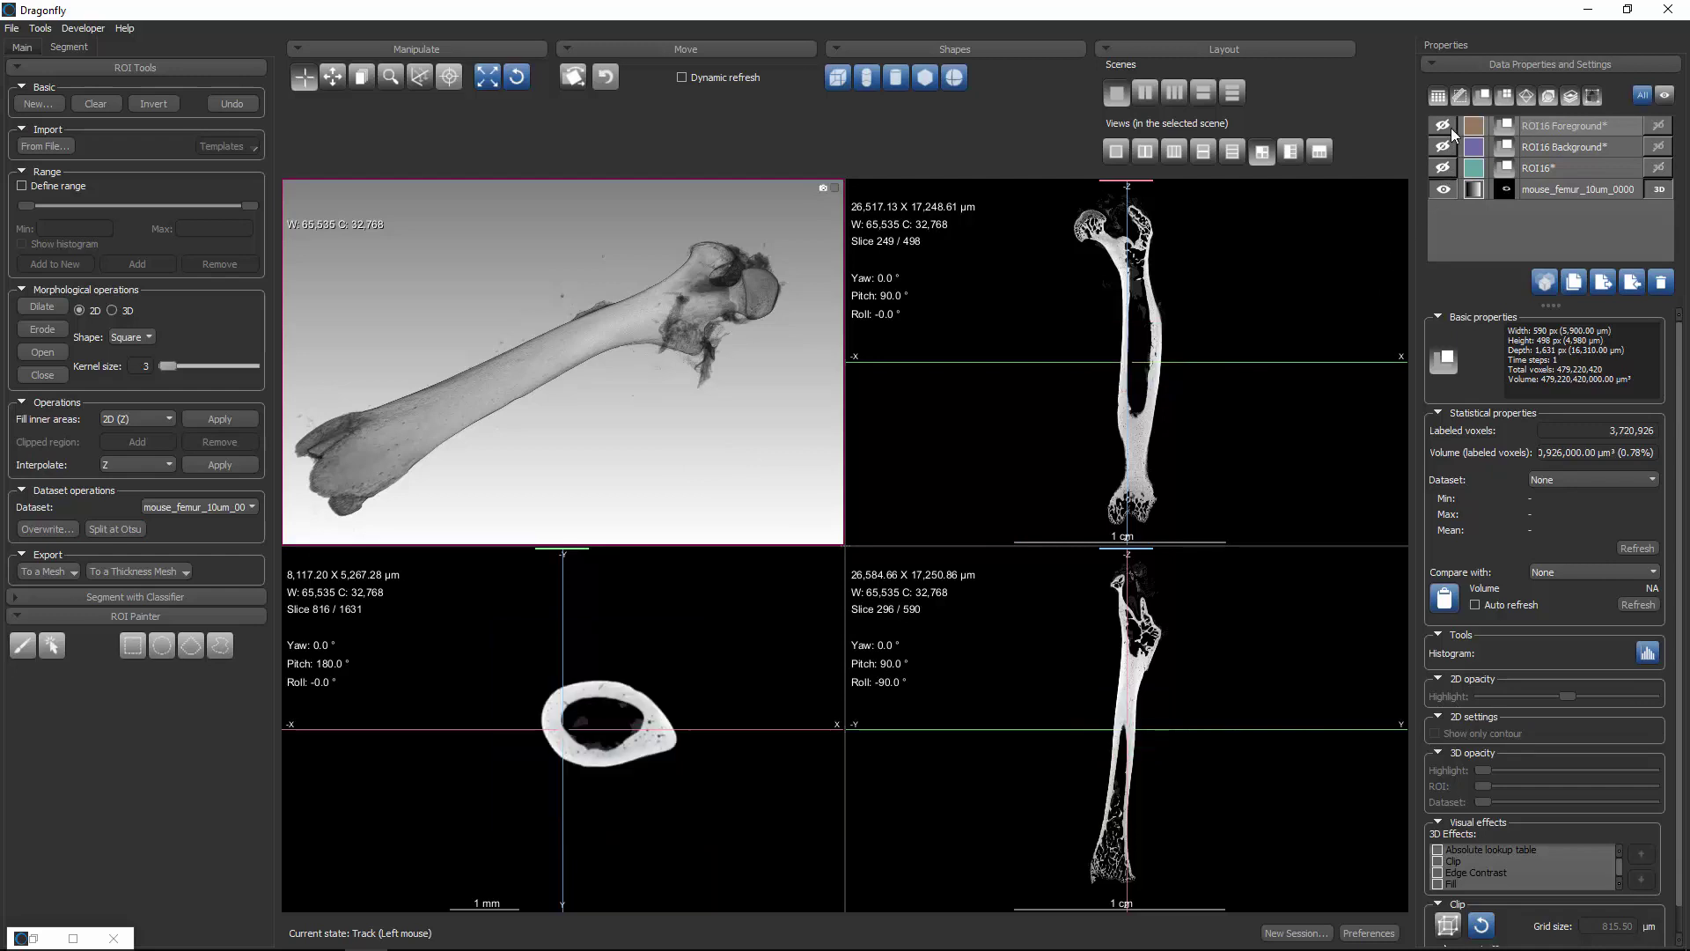
left_click(1444, 126)
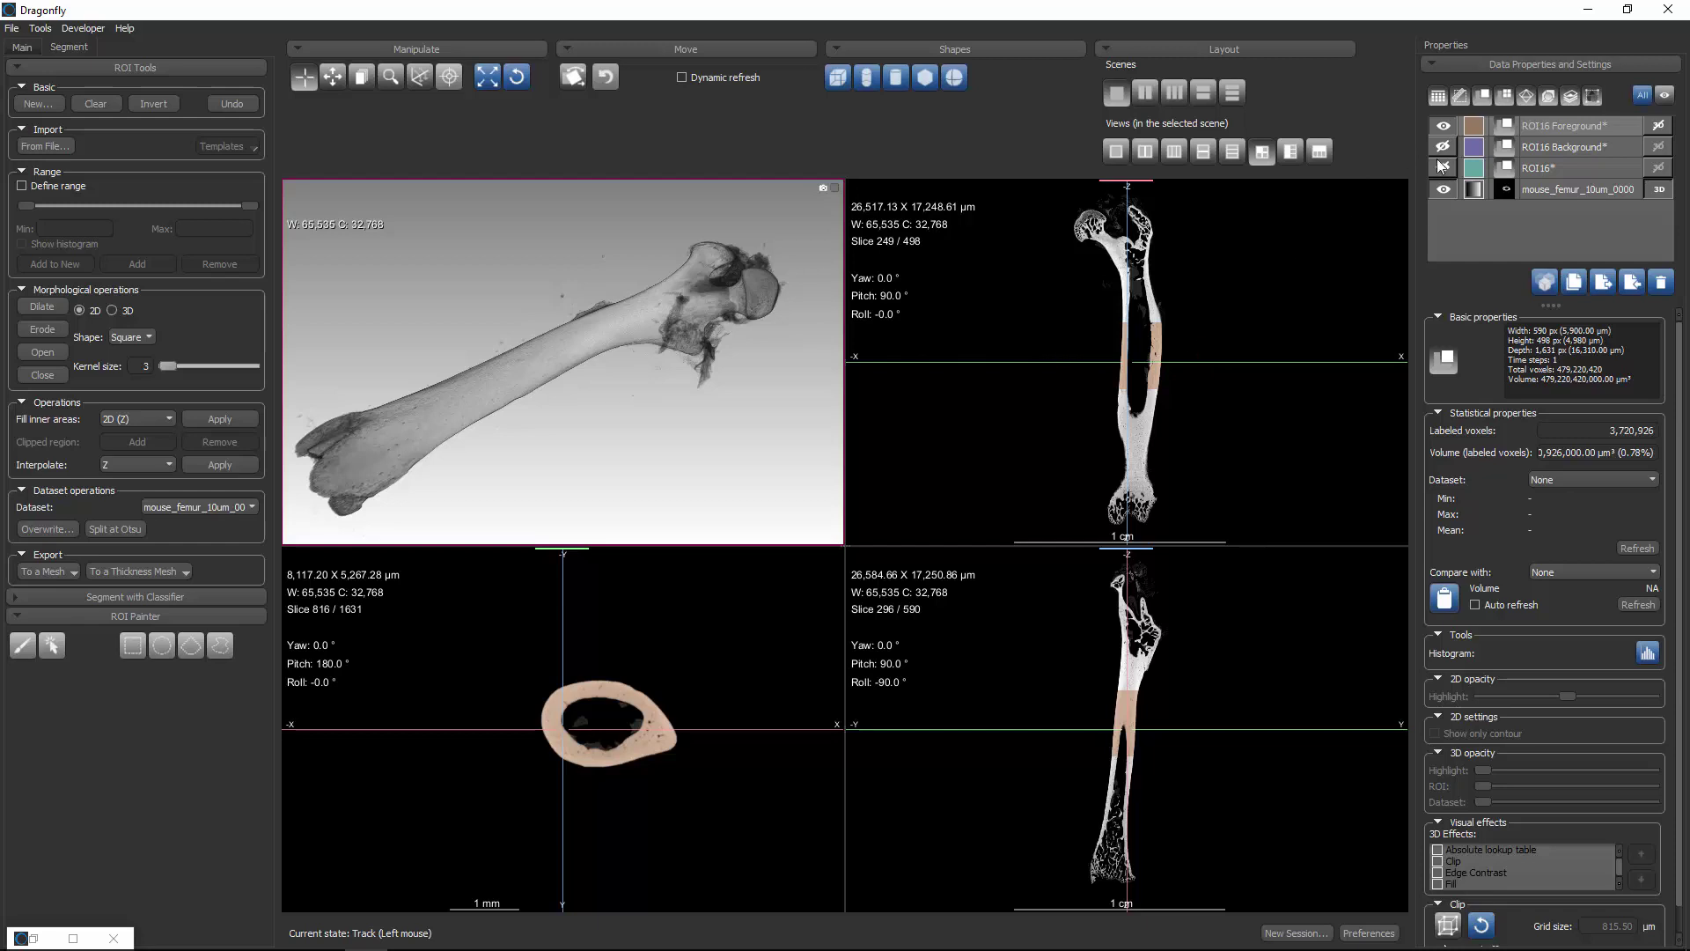
Recolor the foreground ROI bright green (#55ff00) and rename it bone
left_click(1474, 128)
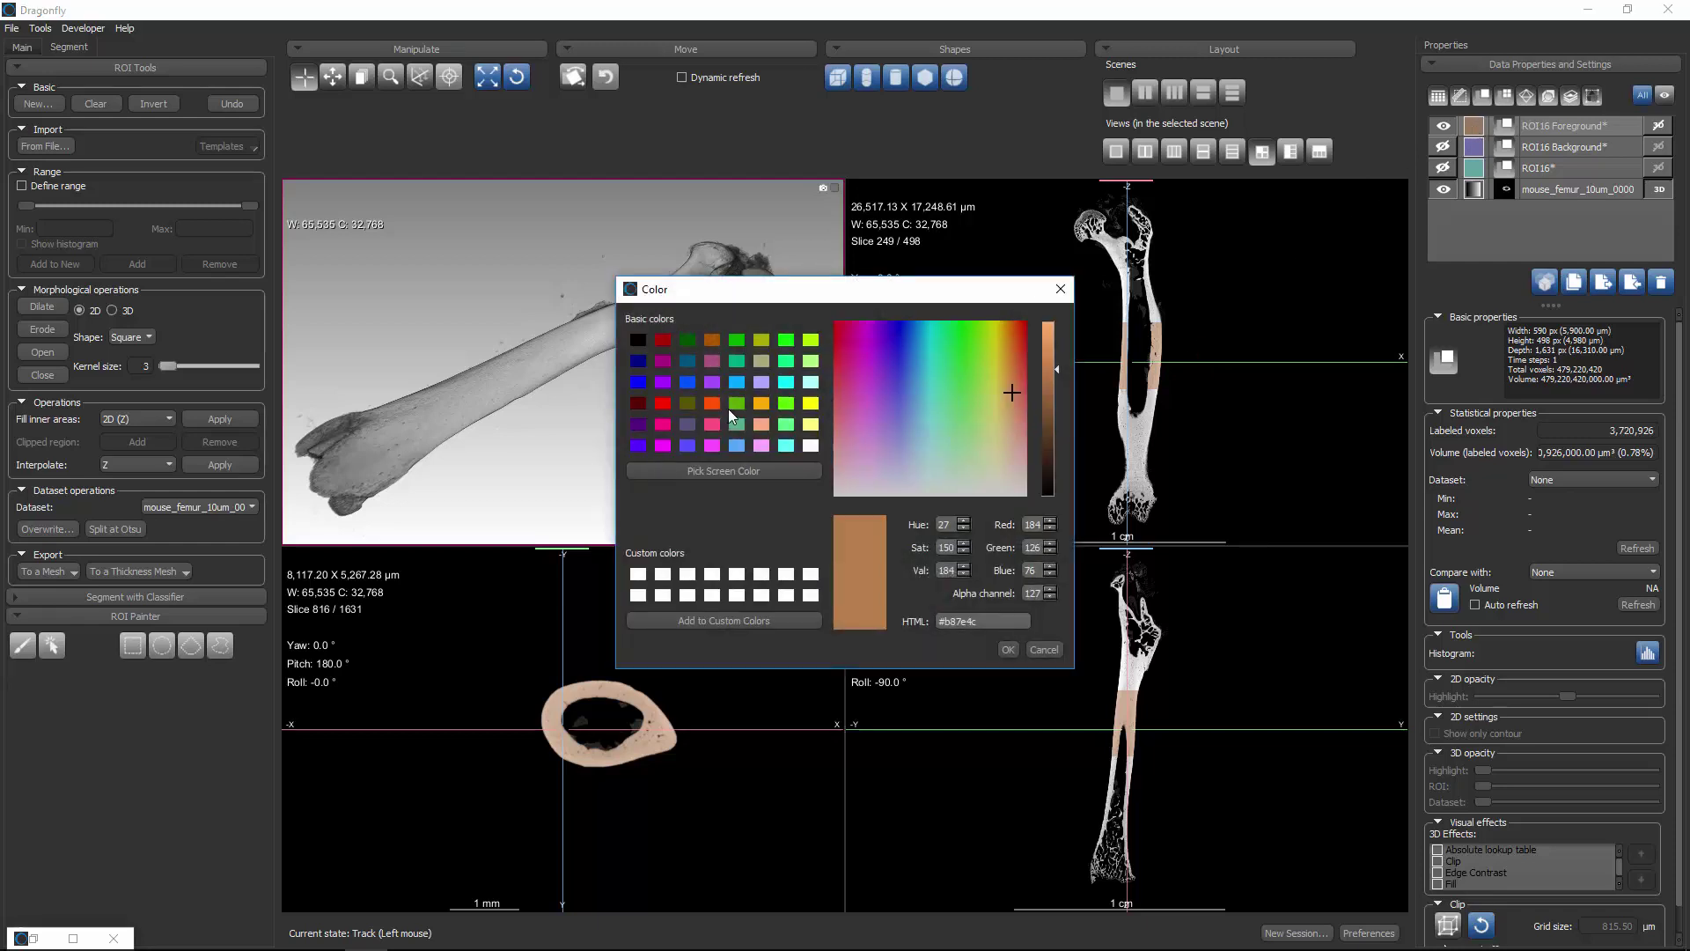
left_click(786, 403)
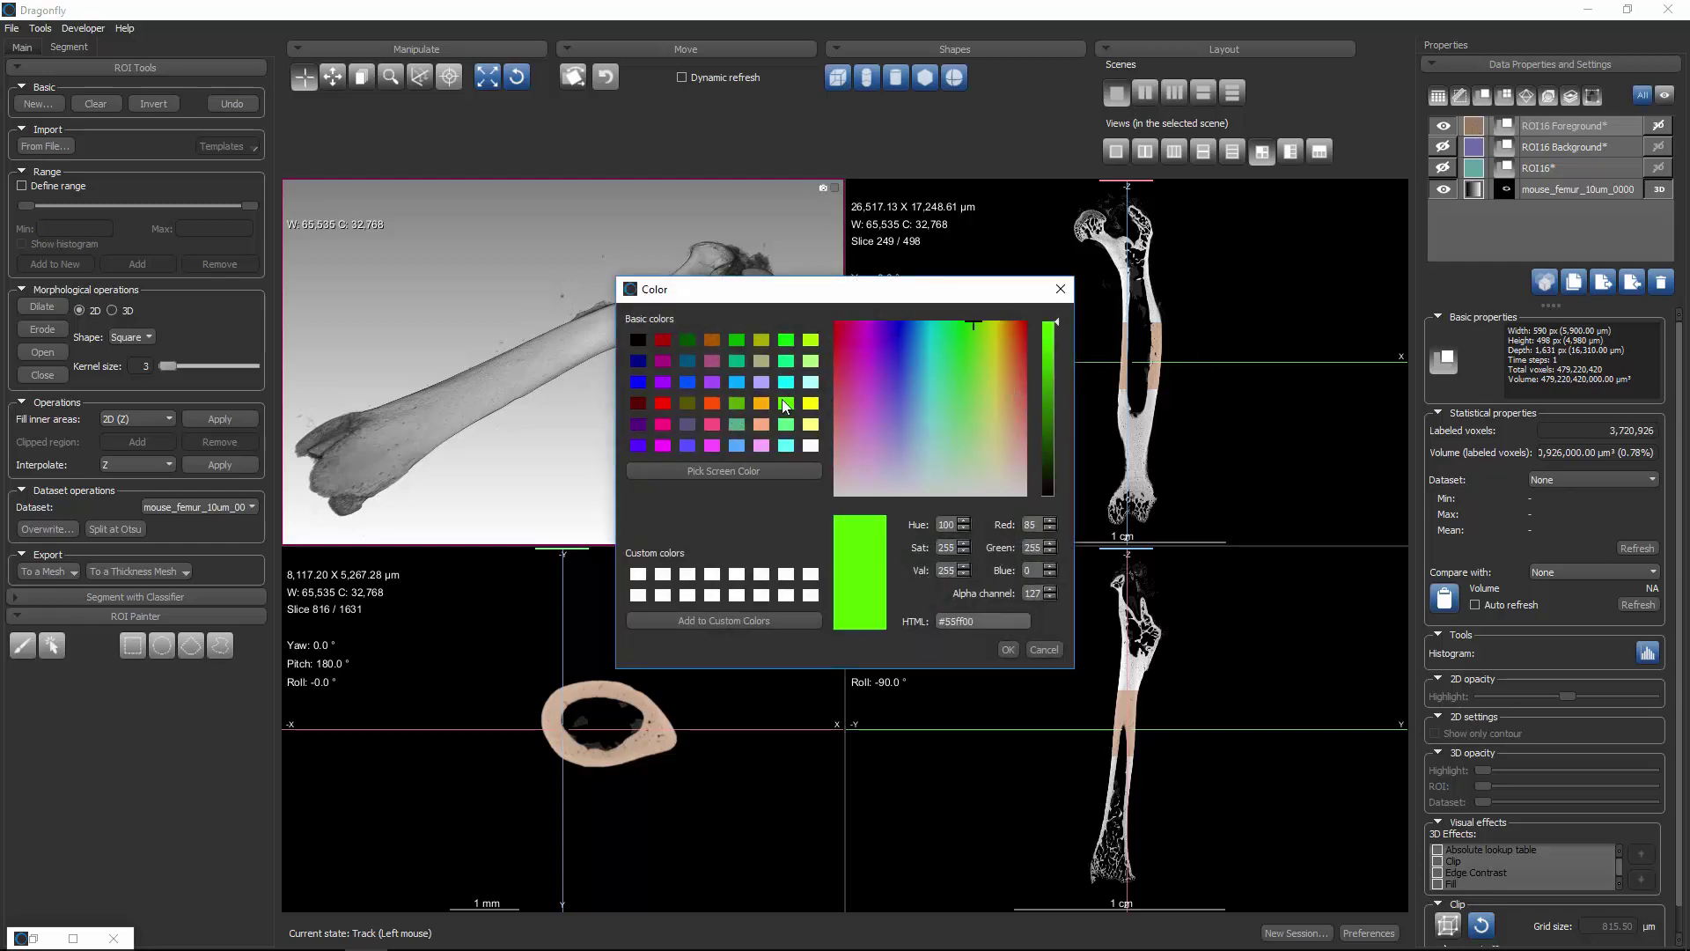
left_click(1008, 650)
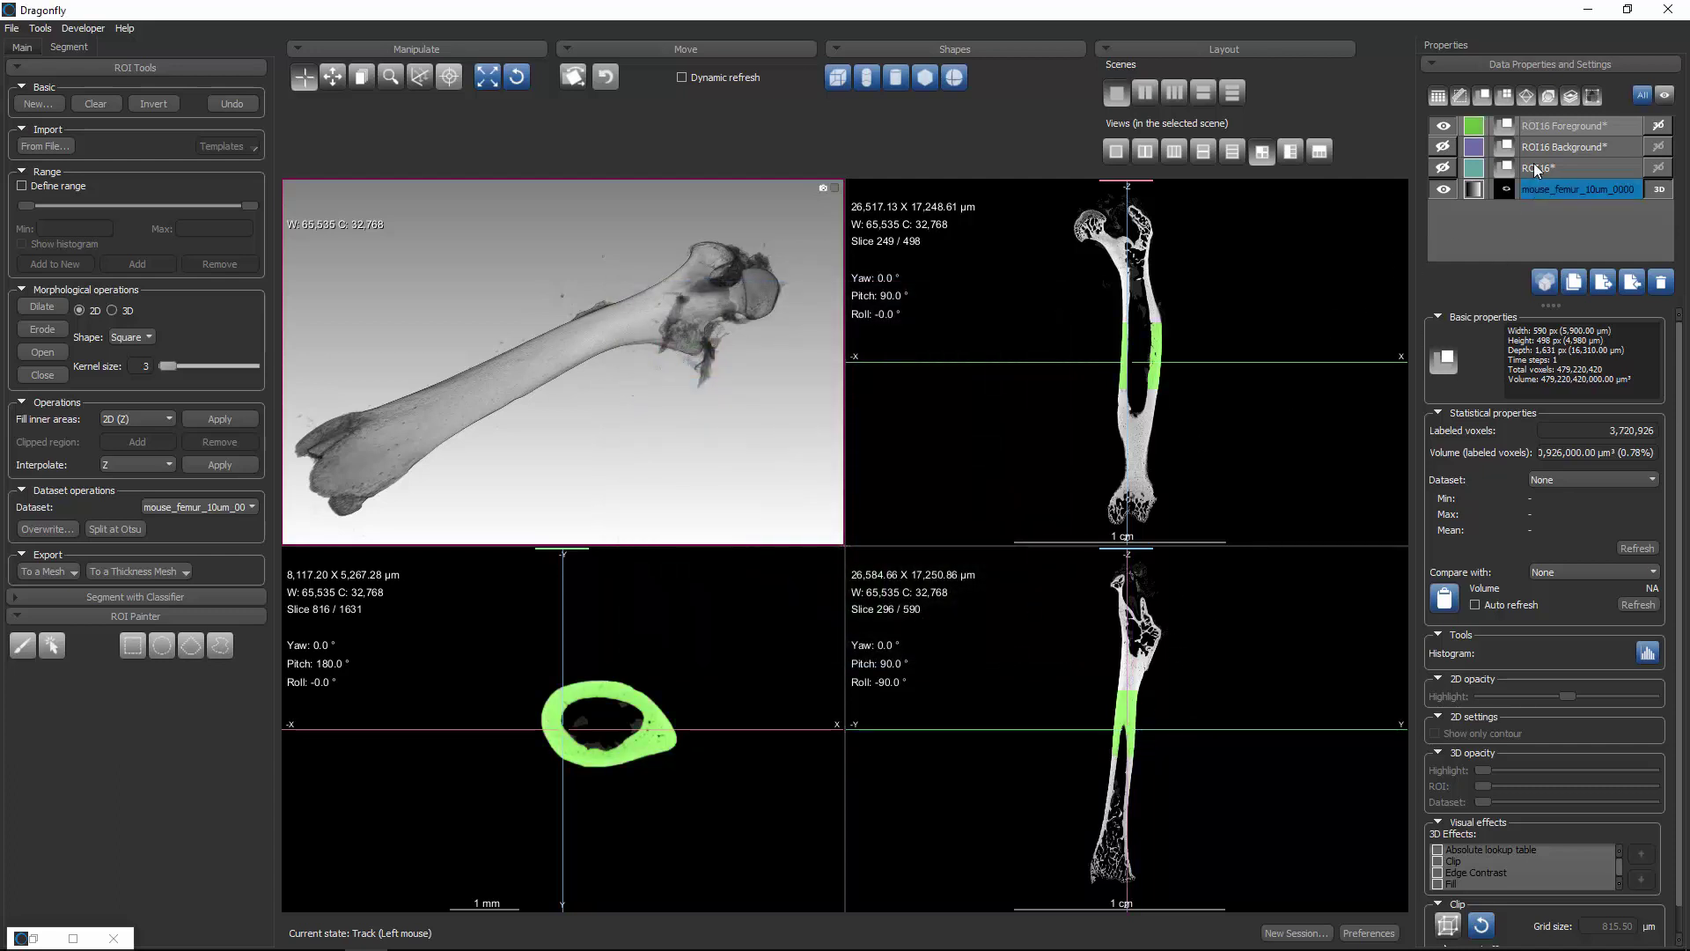
double_click(1543, 128)
type("bone")
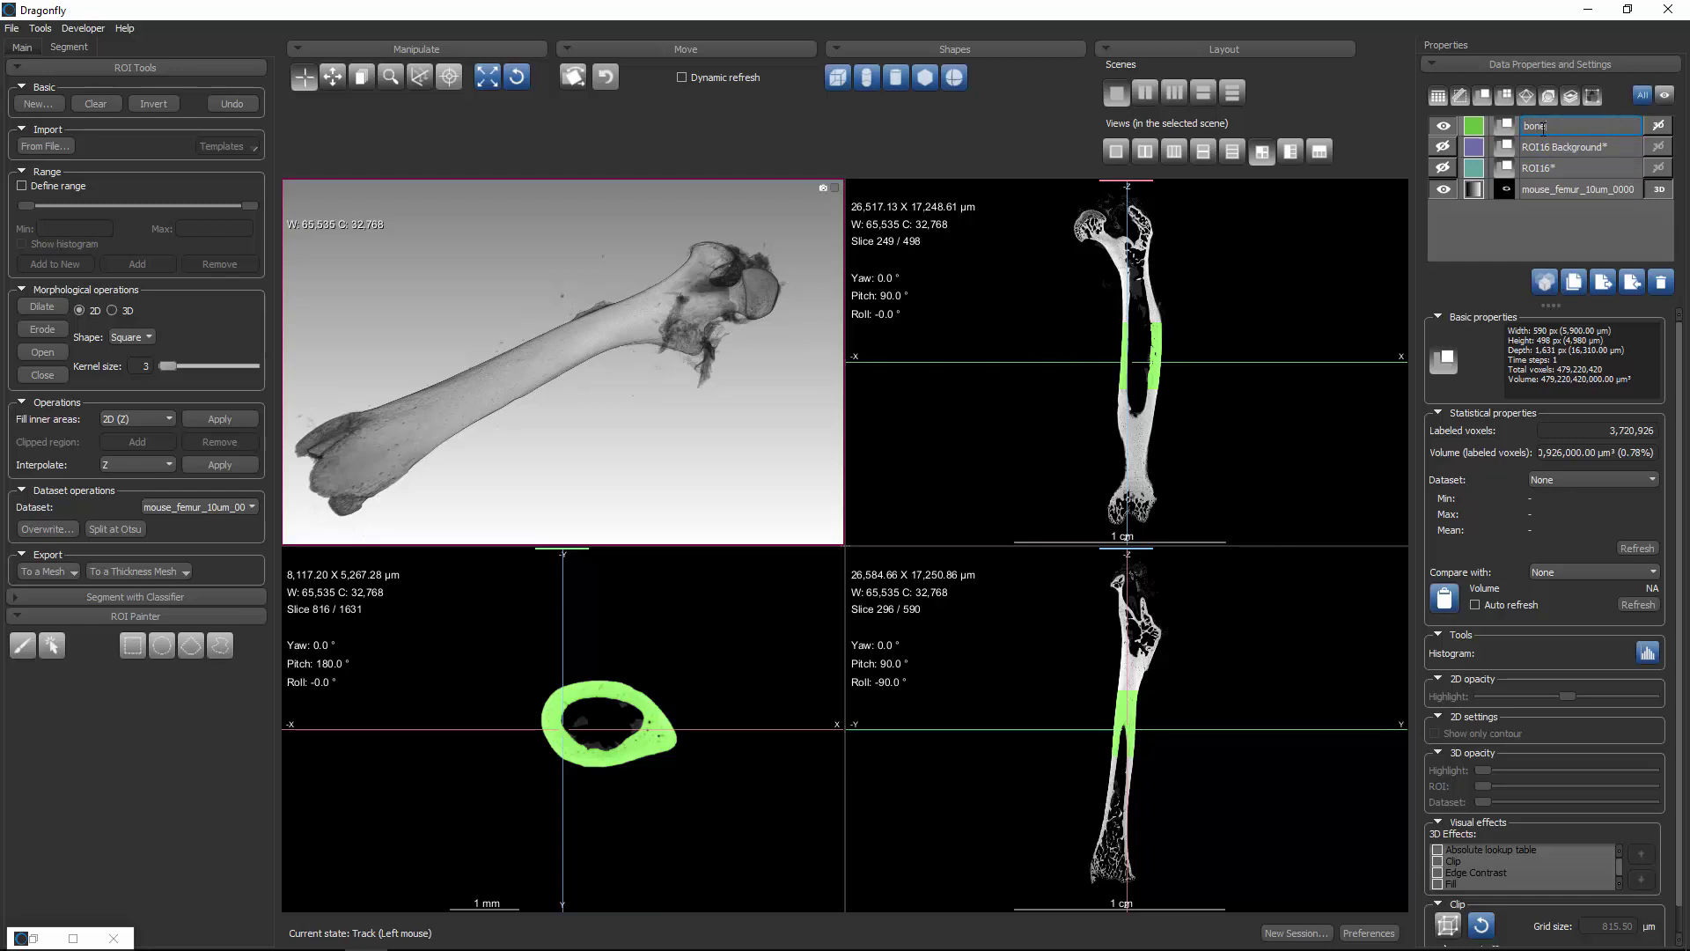
key("Return")
Show the ROI16 Background region, and delete both it and the original ROI16
left_click(1445, 145)
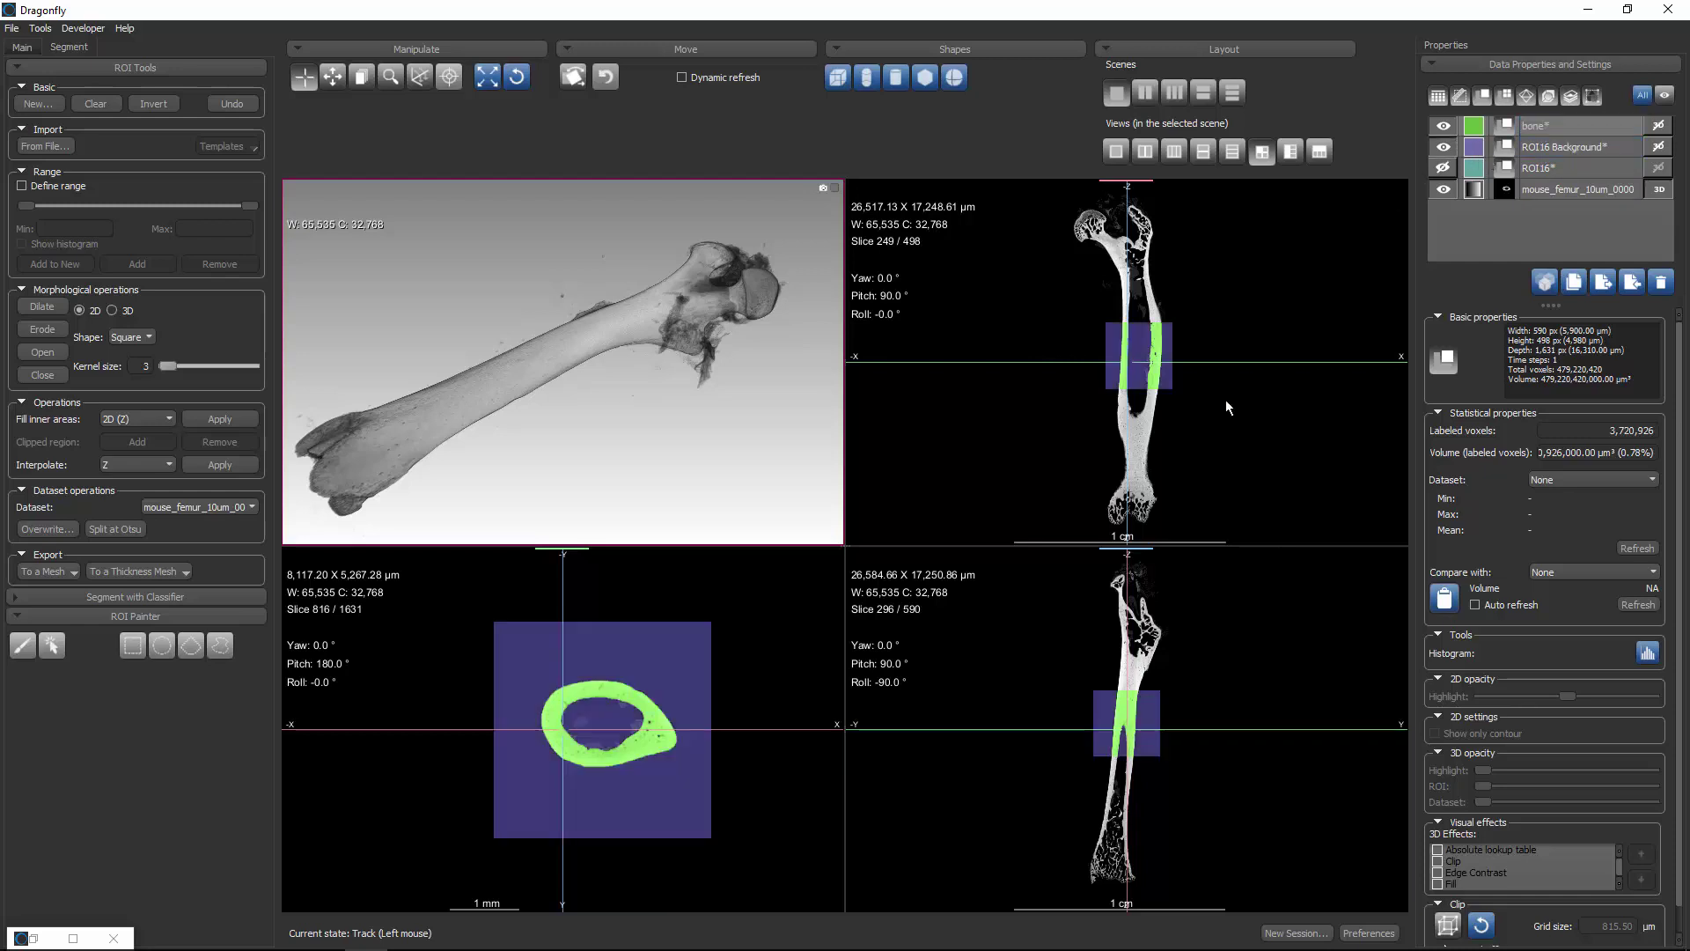
left_click(1564, 151)
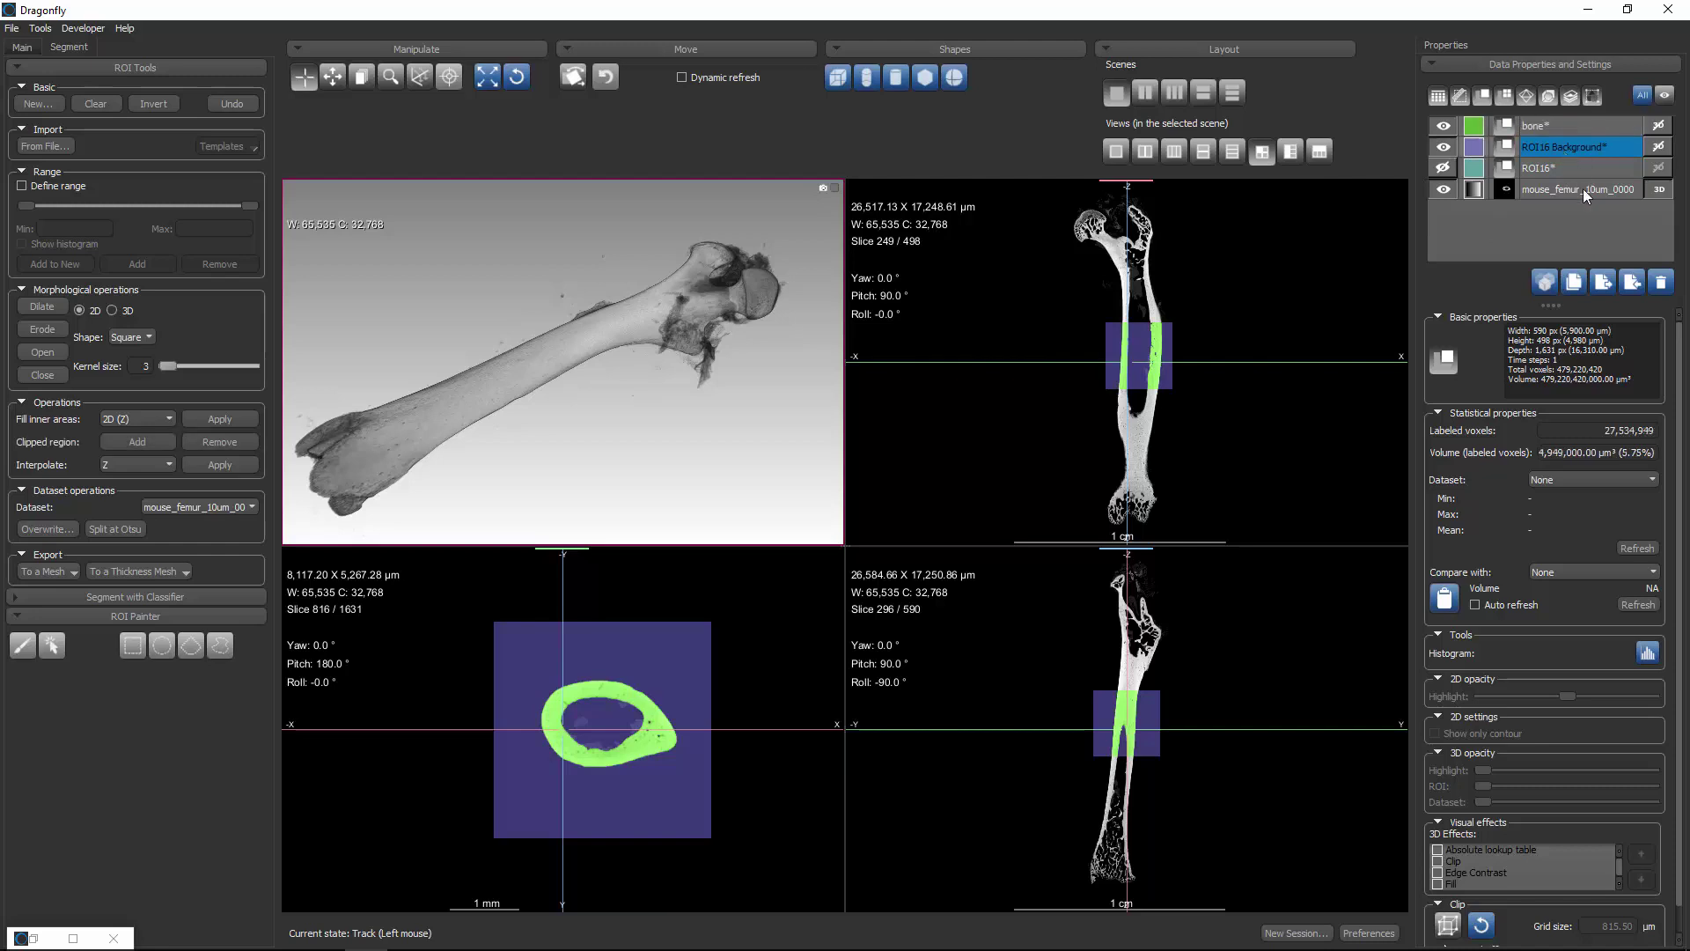
left_click(1661, 281)
left_click(1537, 145)
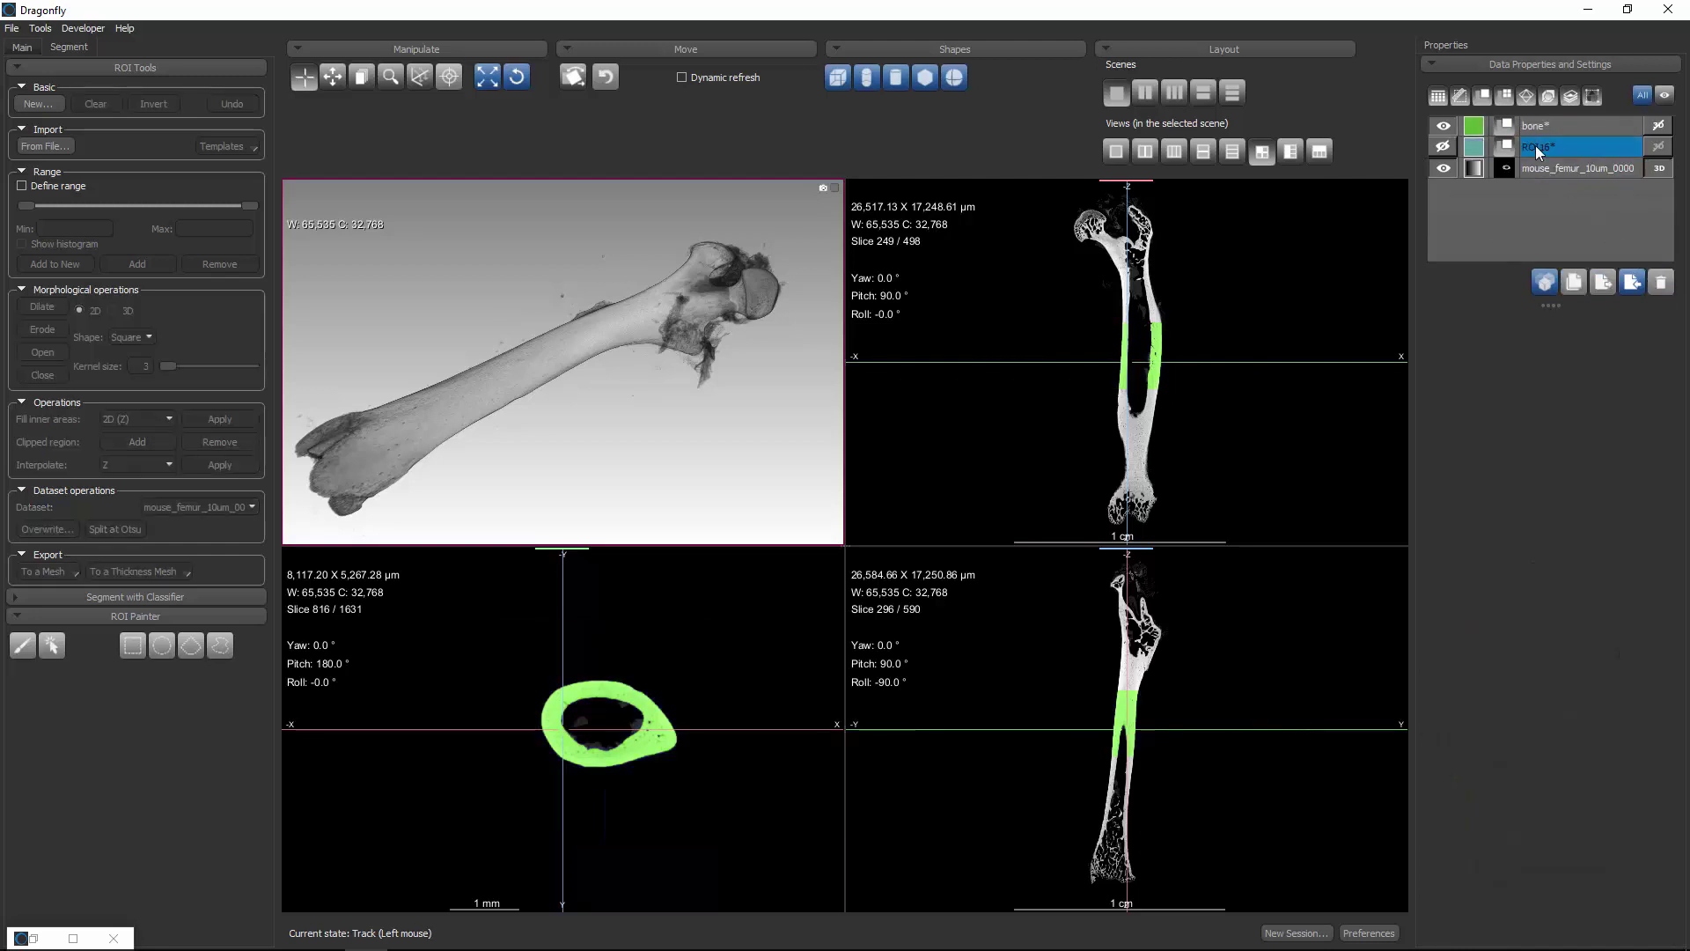
left_click(1661, 282)
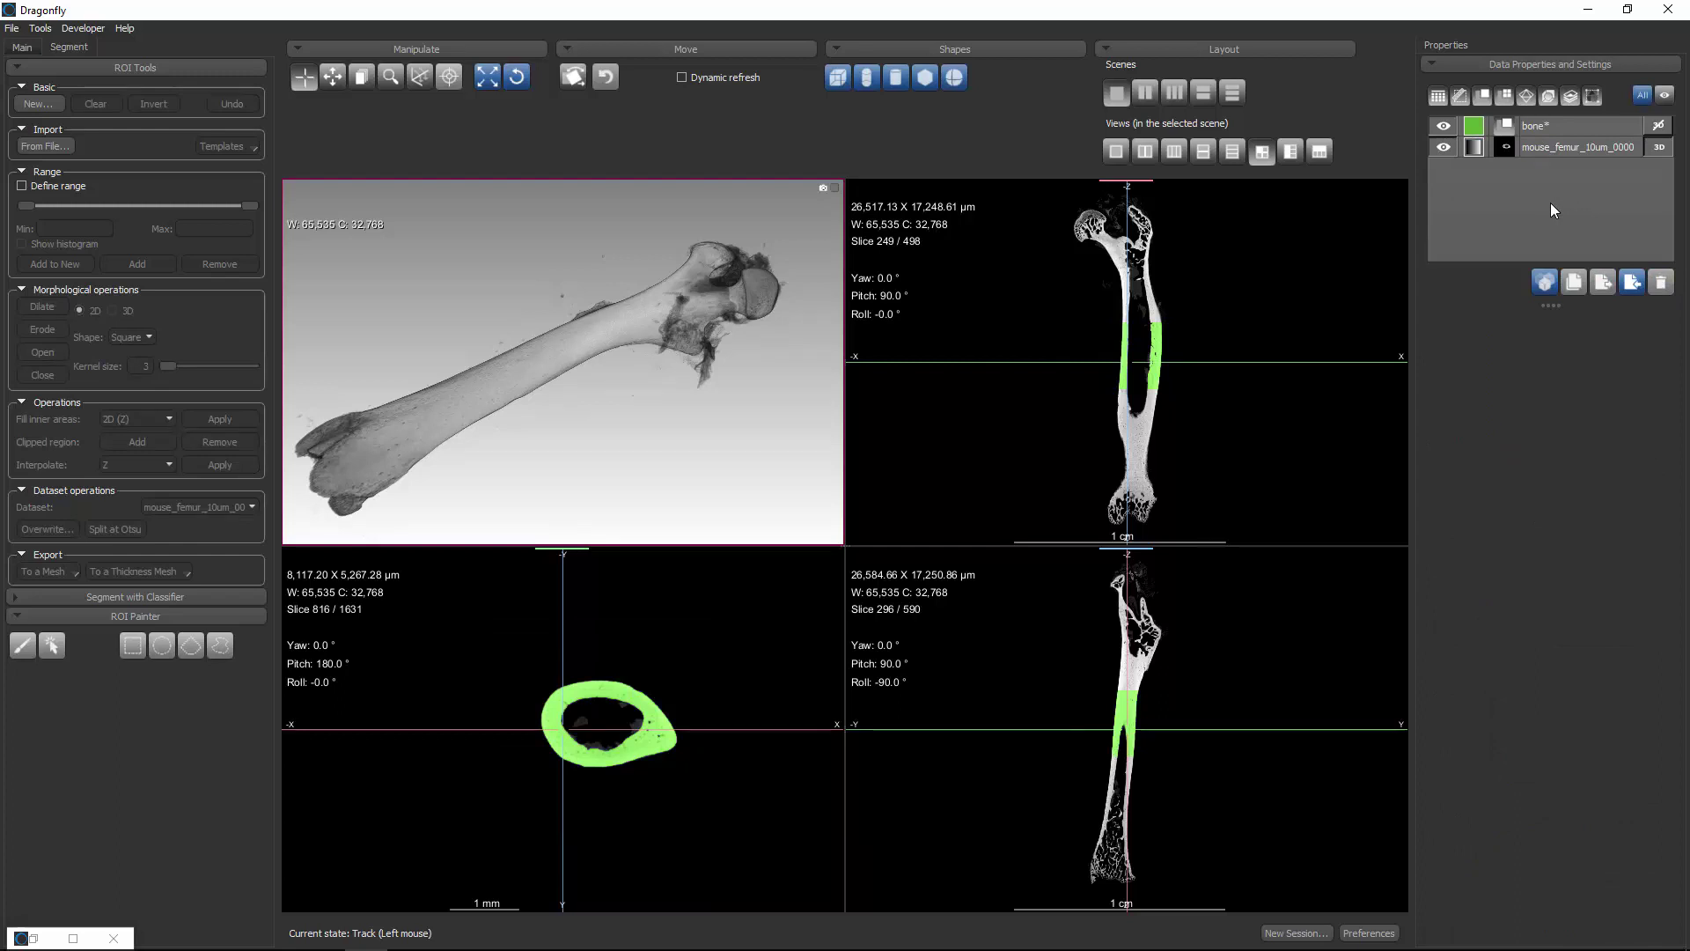
Duplicate the bone ROI and fill the copy's inner areas using 2D (Z)
left_click(1555, 148)
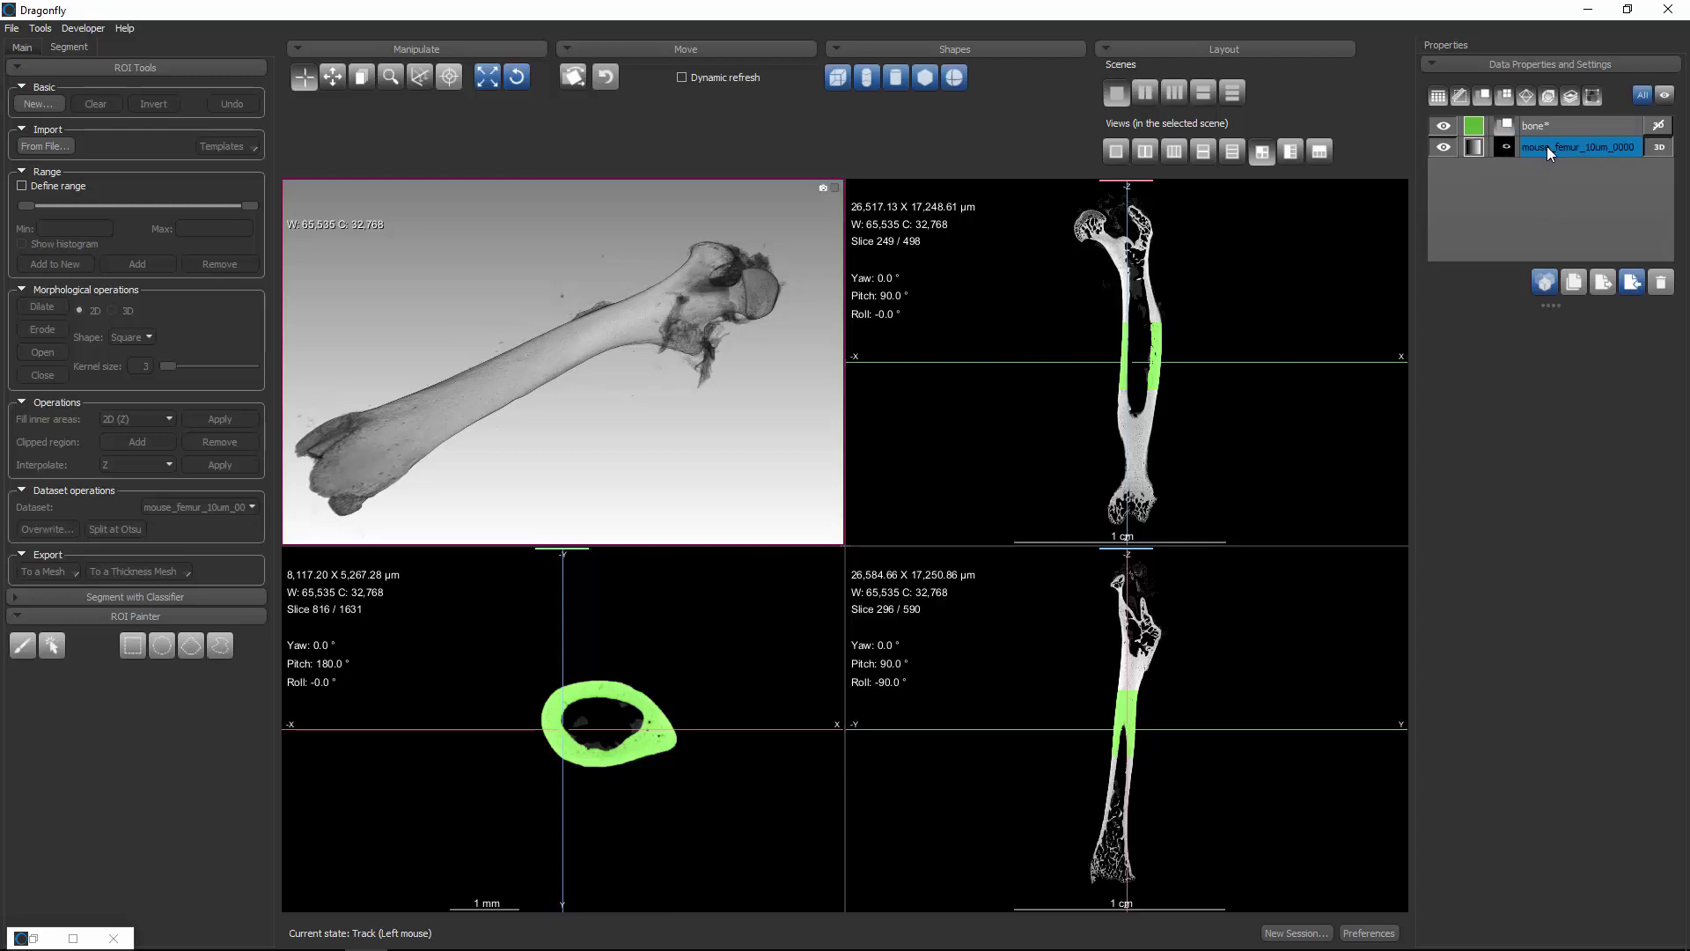
left_click(1557, 167)
left_click(1556, 125)
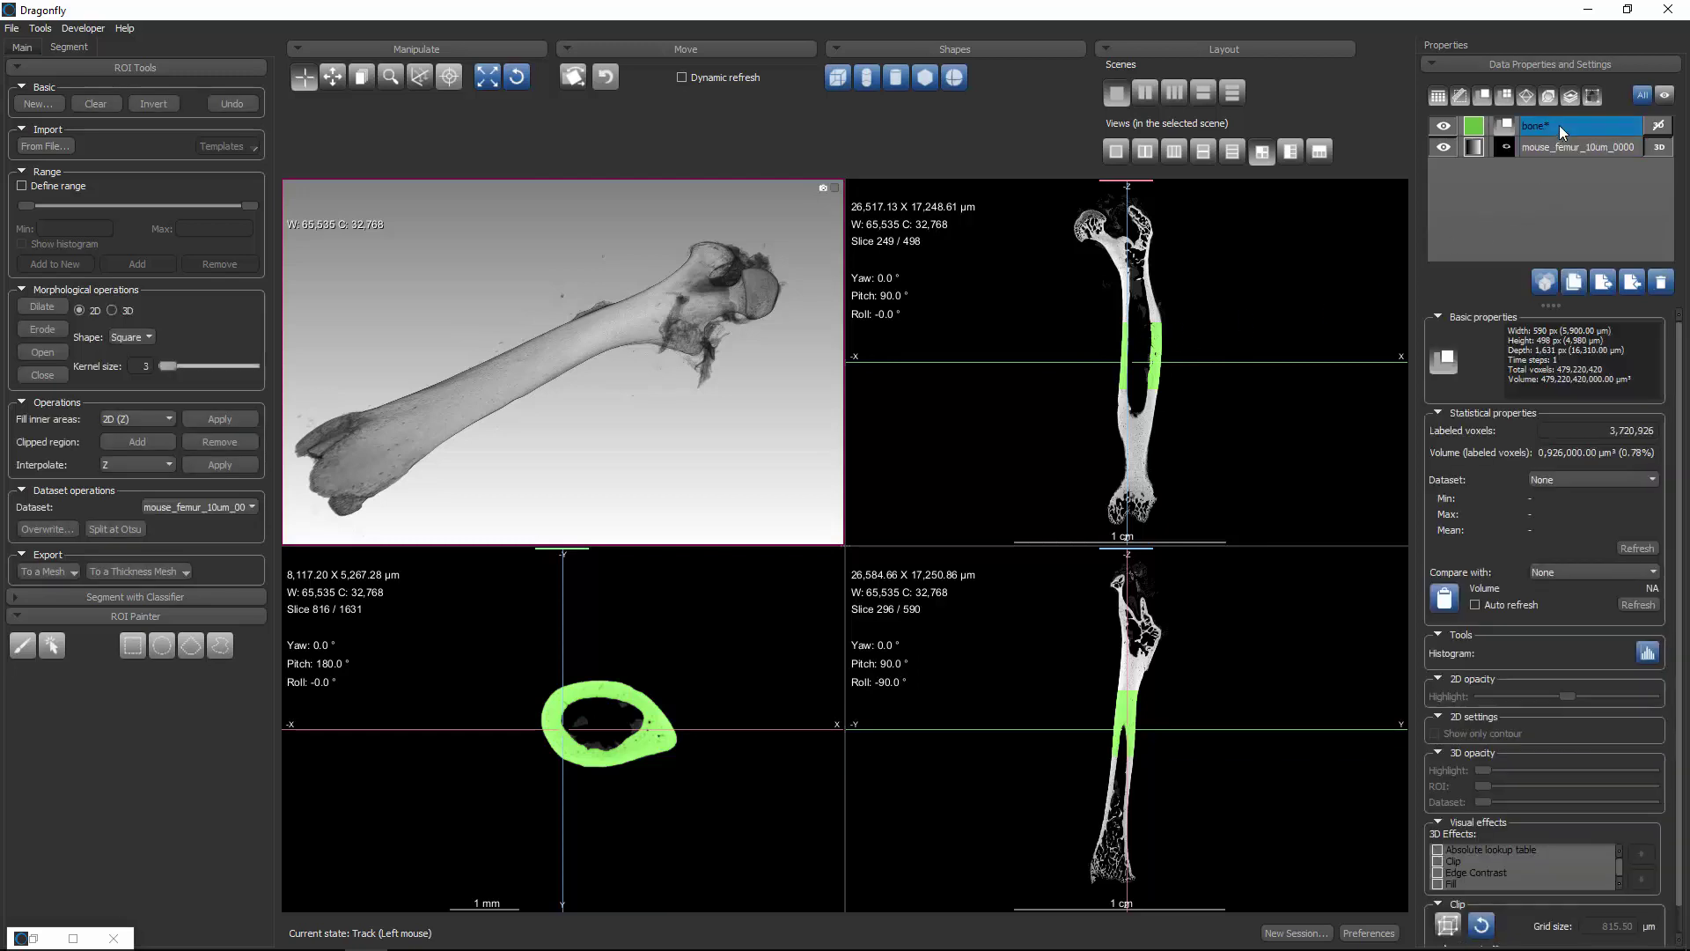
left_click(1574, 282)
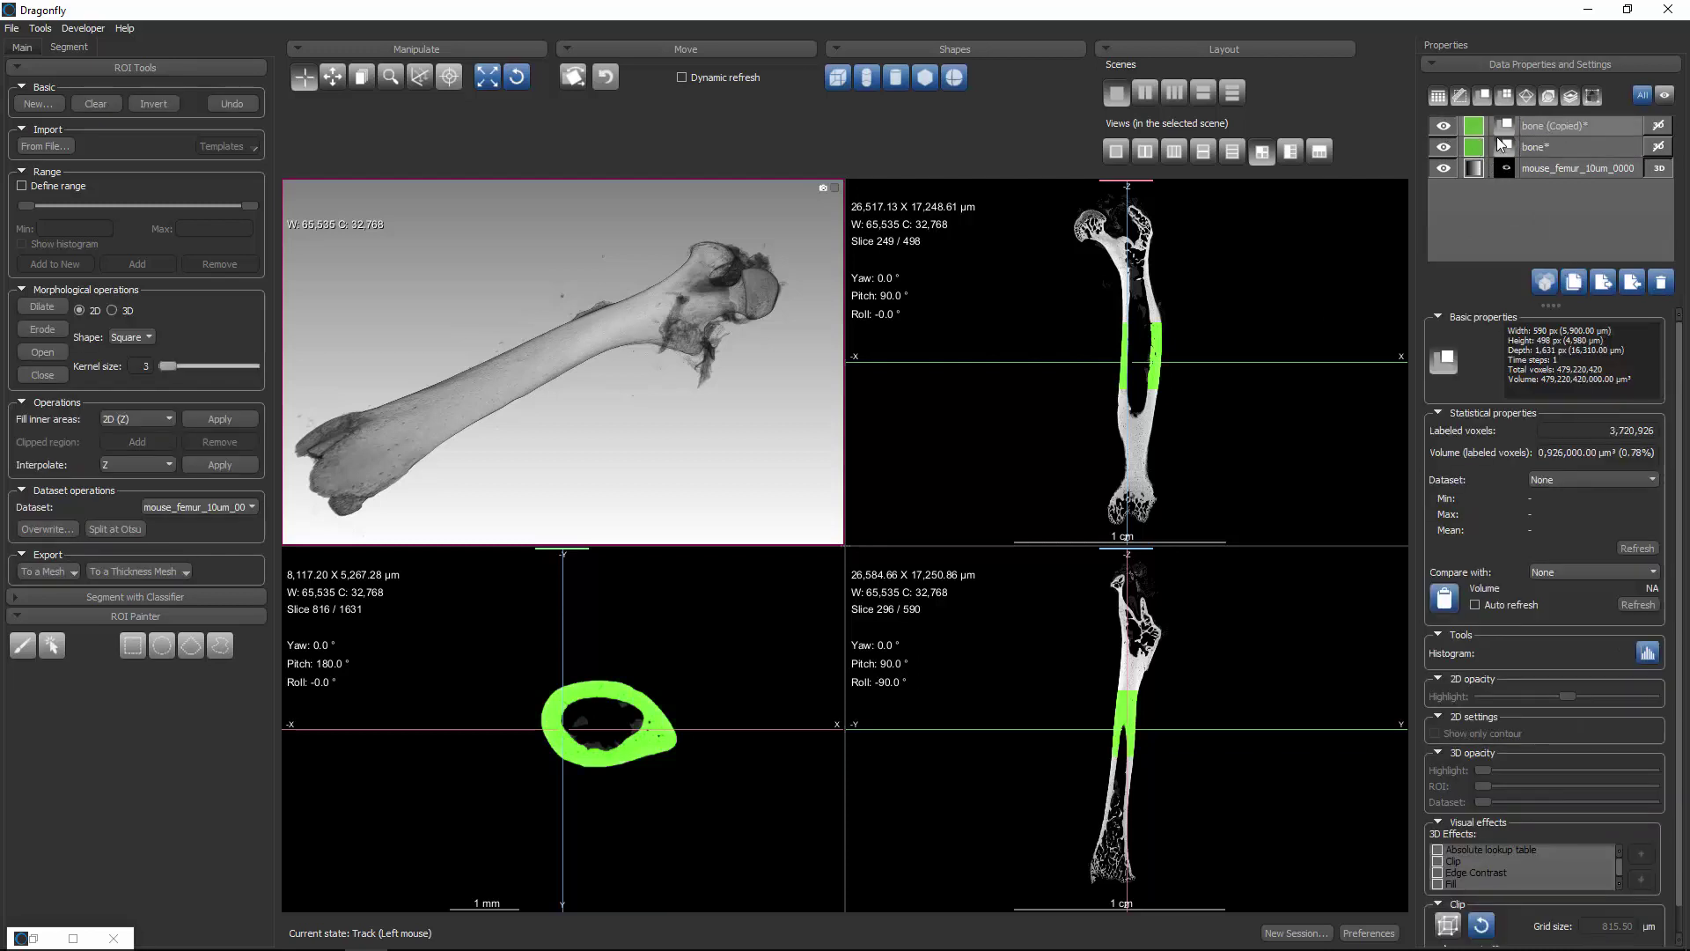
left_click(219, 419)
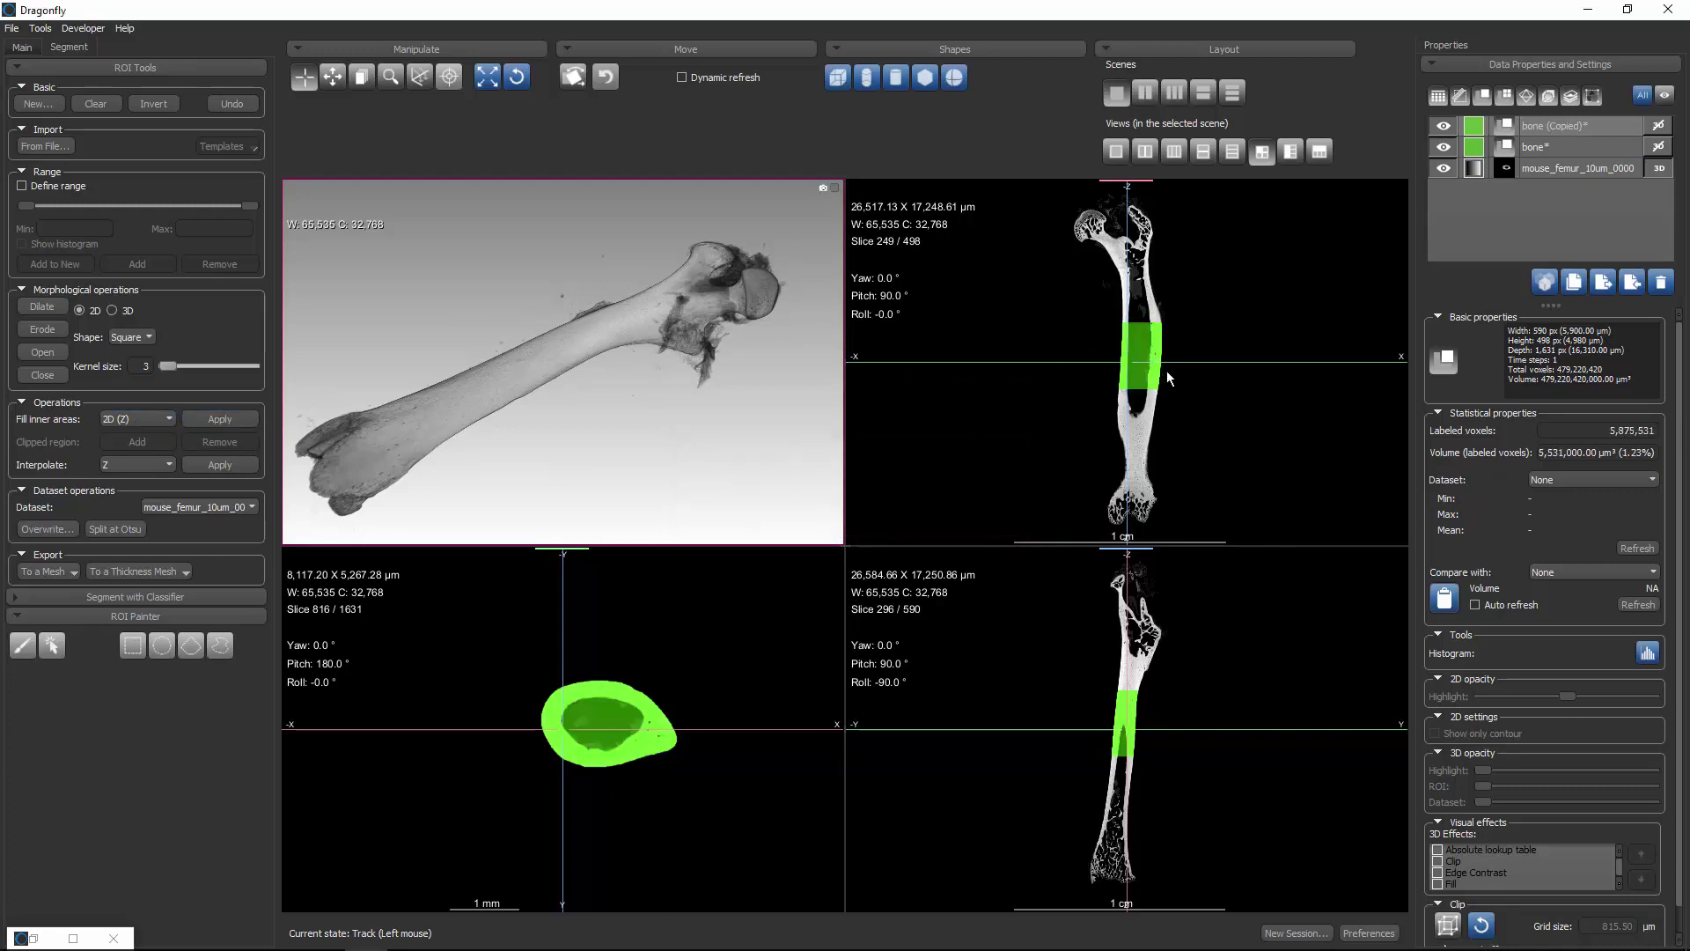
Subtract the bone ROI from its filled copy (A - B) with a new ROI as the destination
left_click(1608, 146)
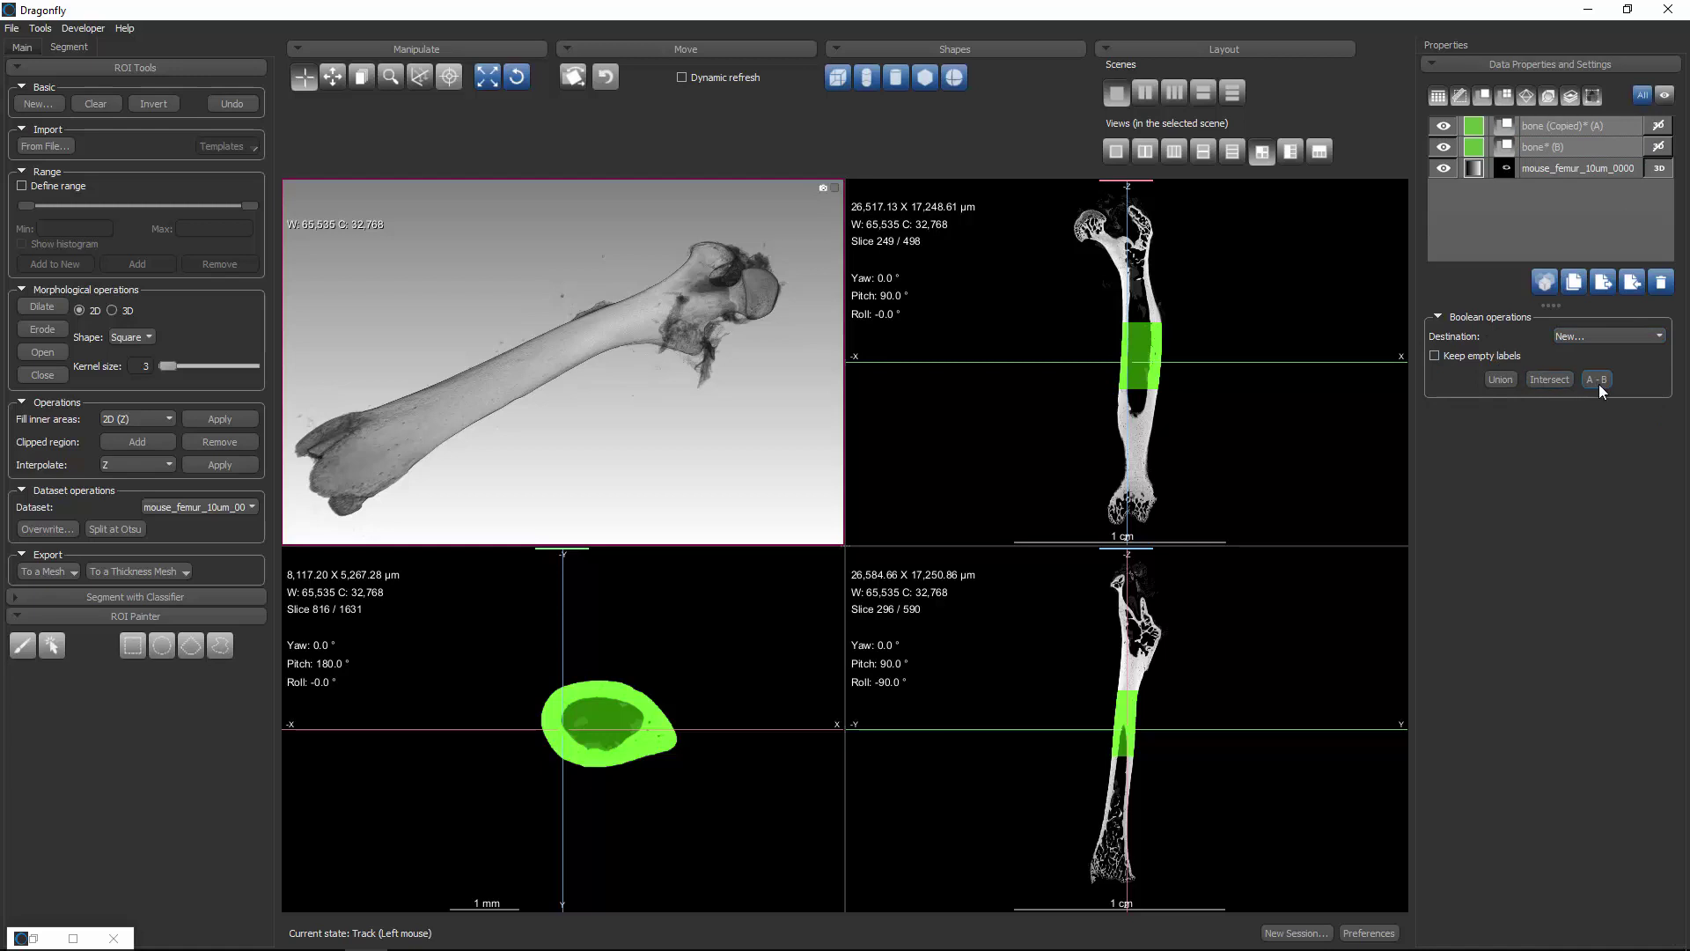
left_click(1629, 337)
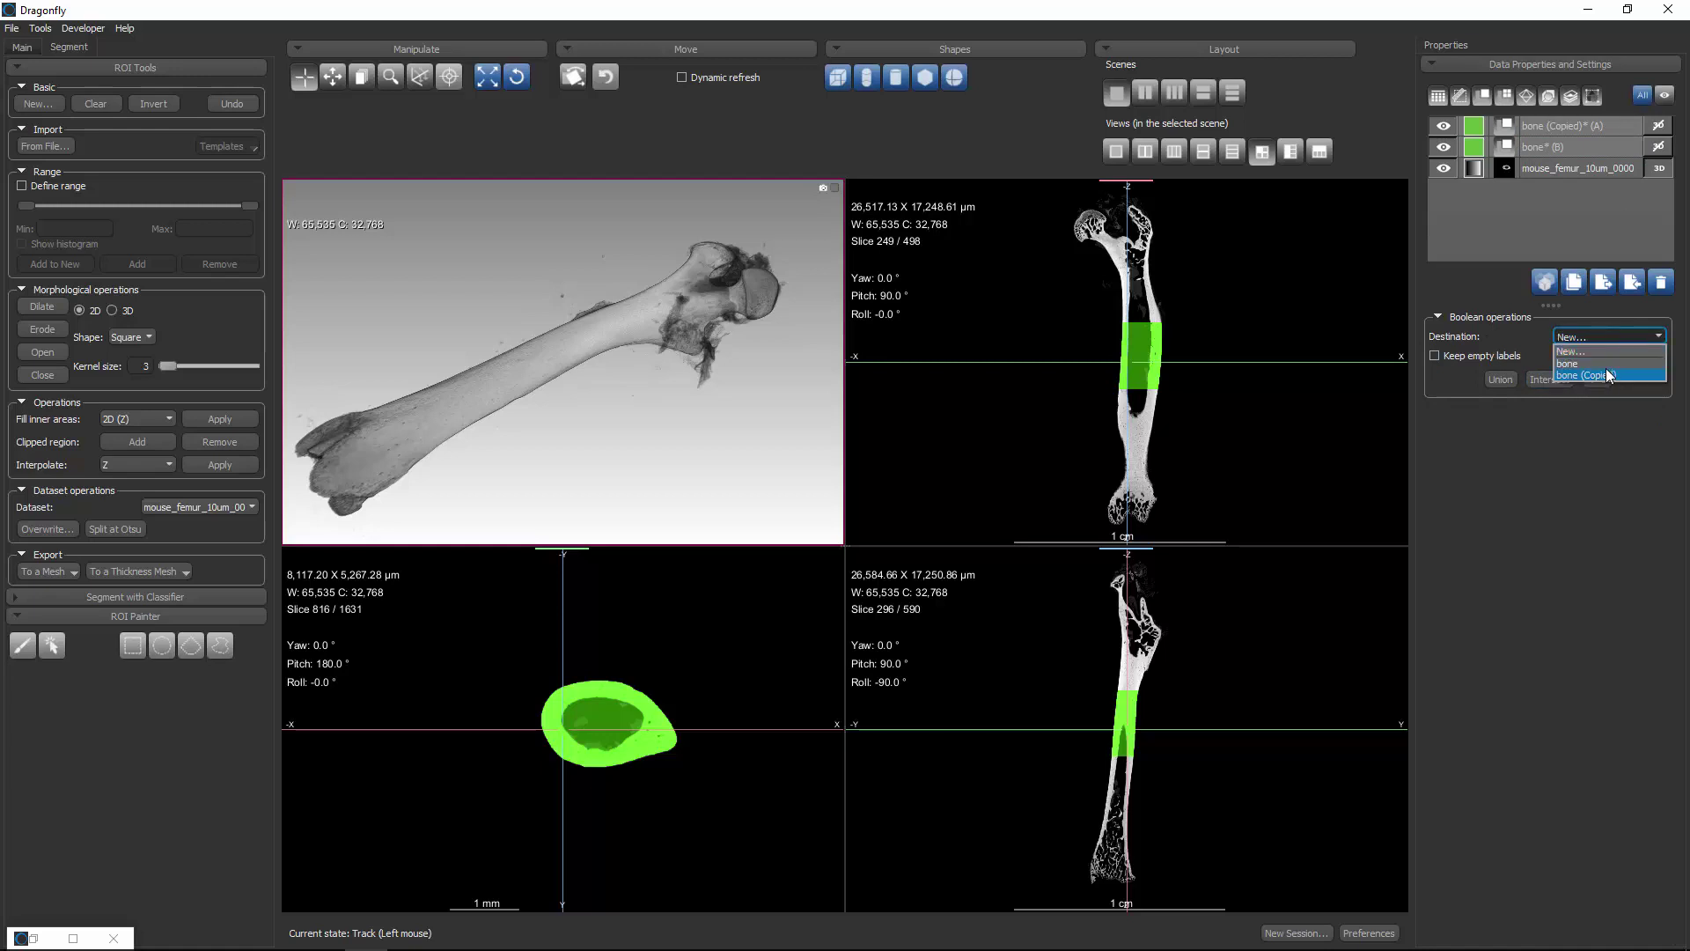
left_click(1607, 324)
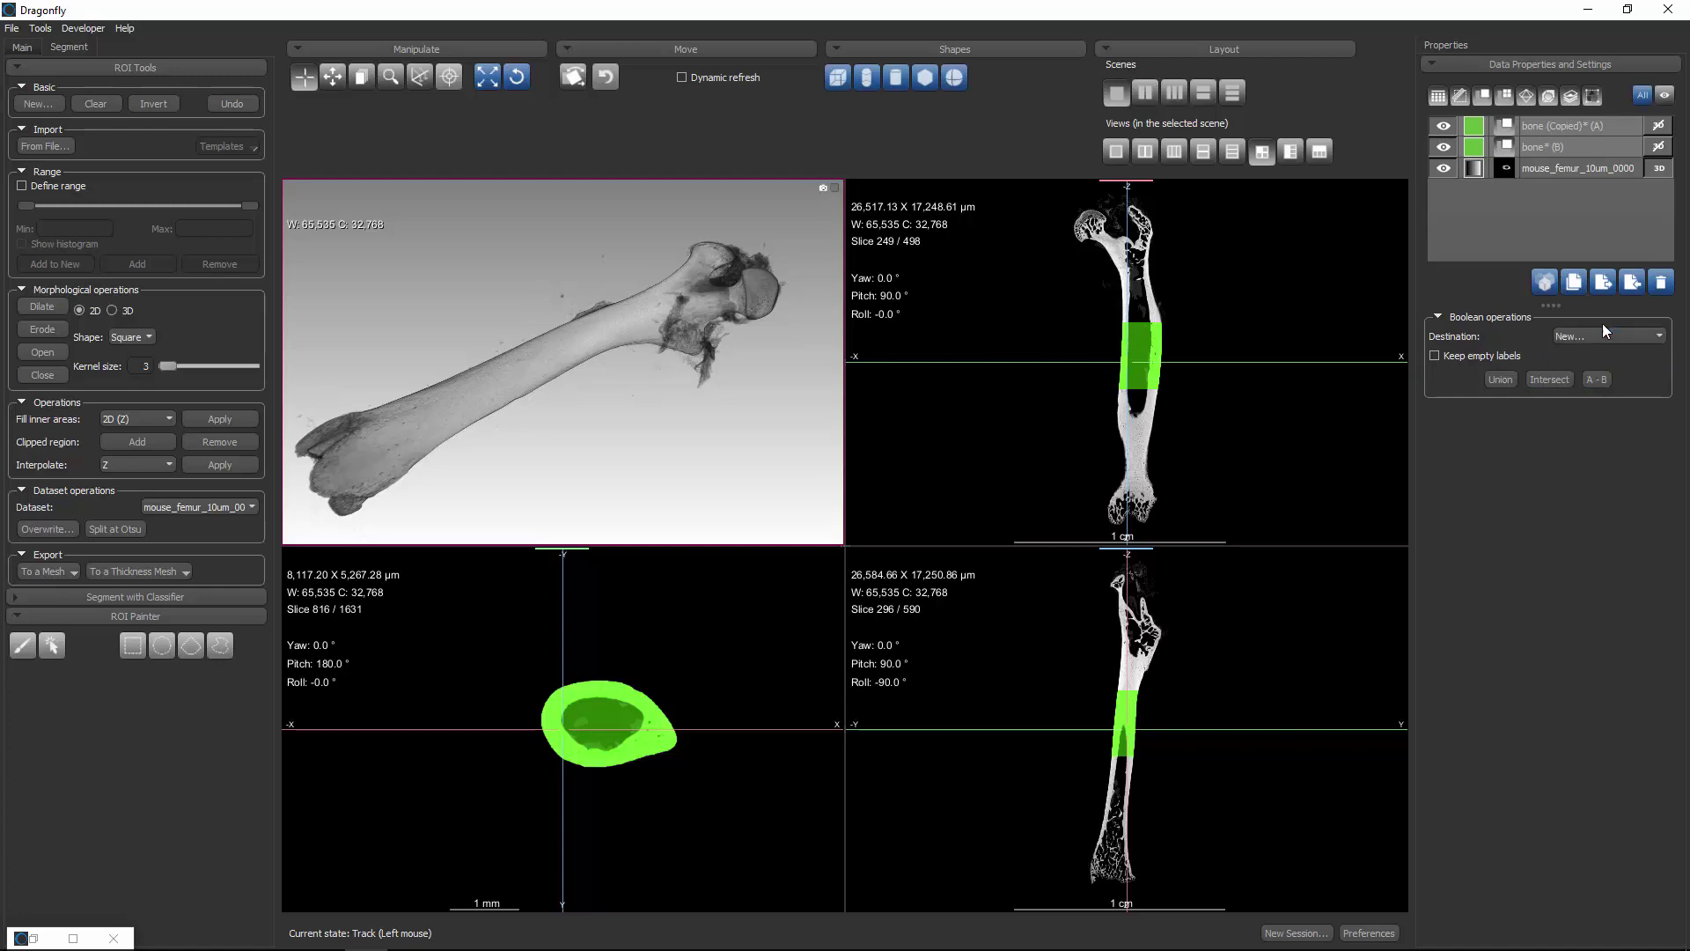
left_click(1597, 378)
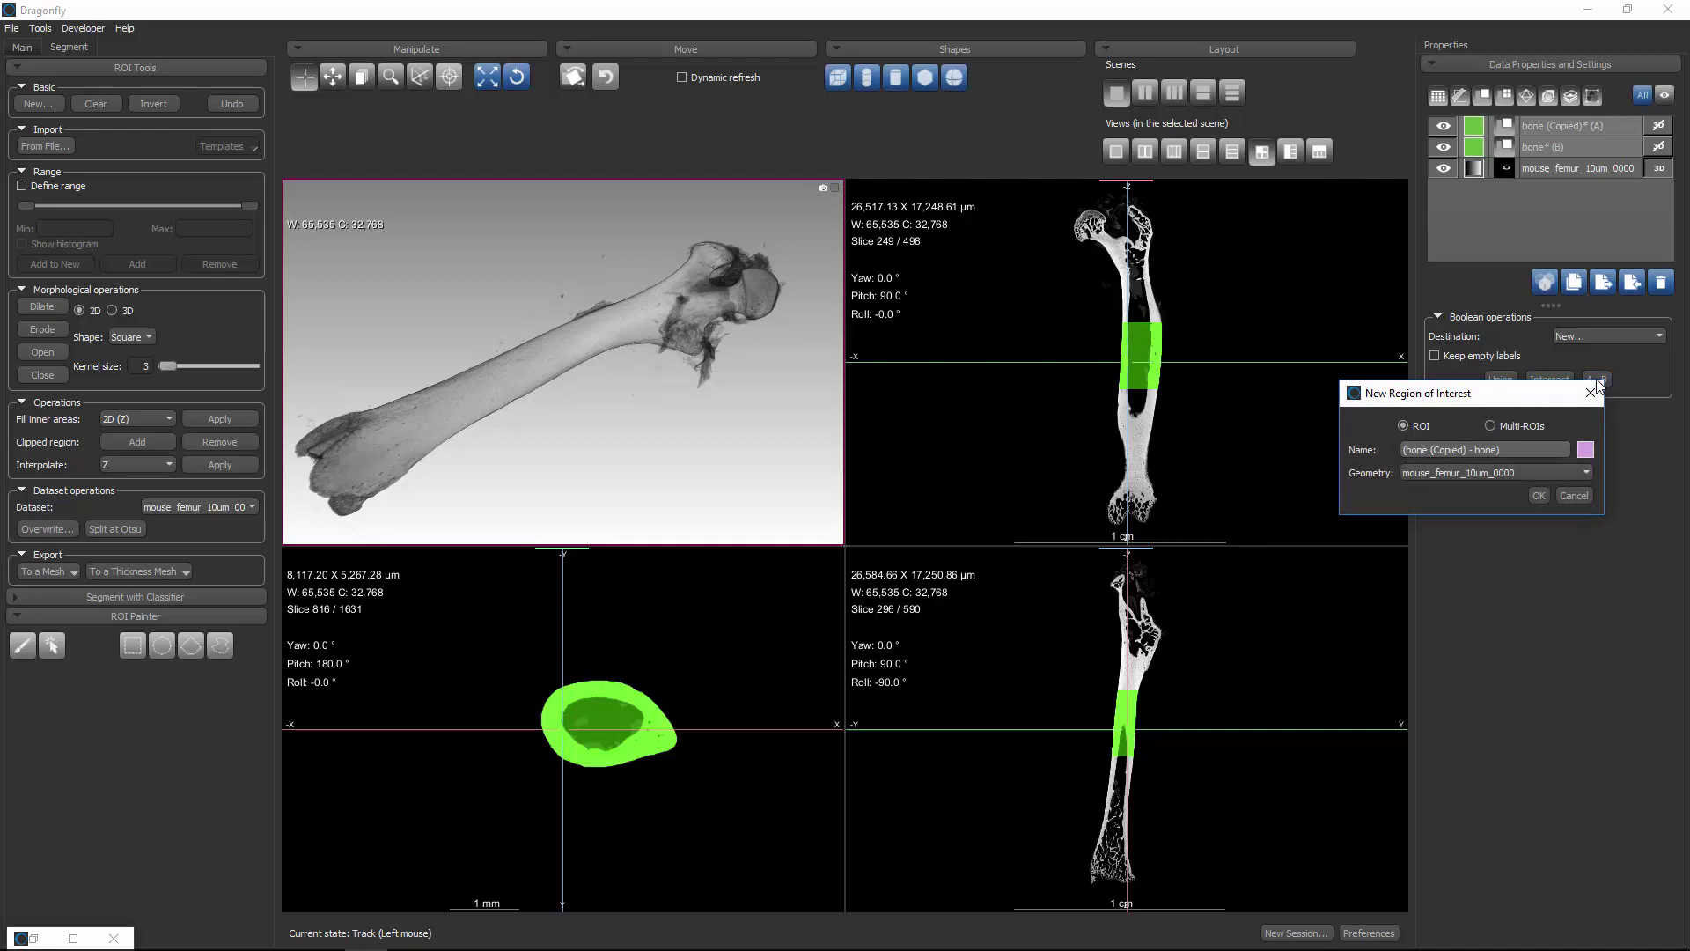
Name the subtraction's new ROI marrow, color it light blue (#00aaff) and create it
left_click_drag(1532, 448, 1401, 449)
type("marrow")
left_click(1590, 451)
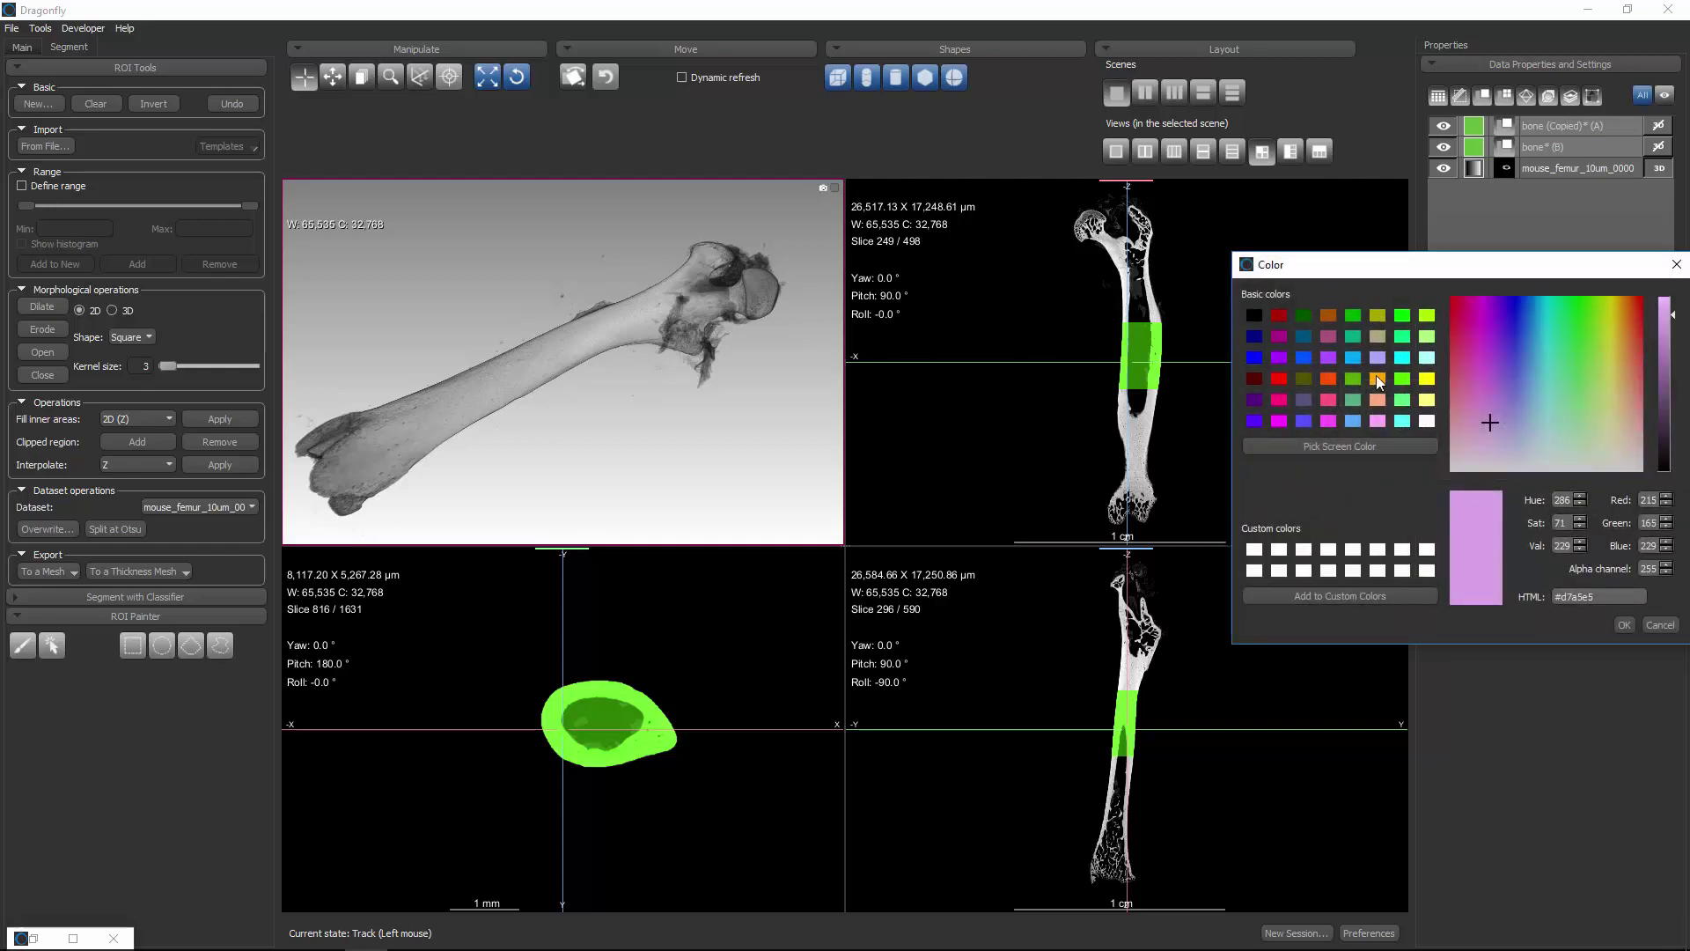
left_click(1354, 357)
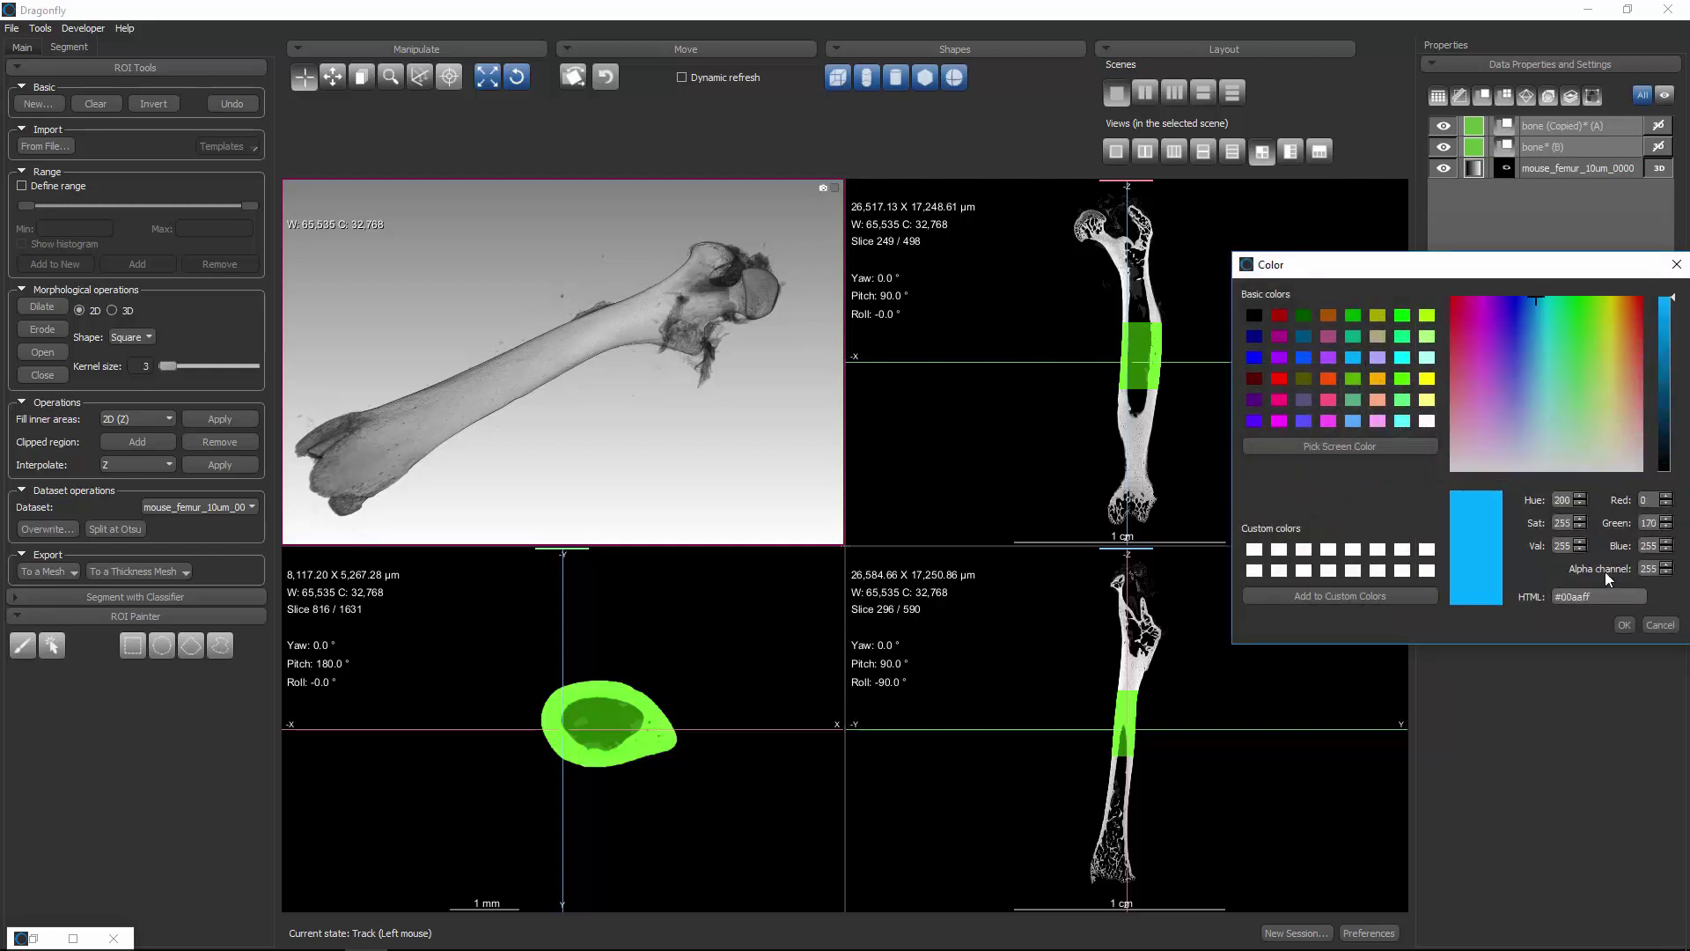
left_click(1625, 625)
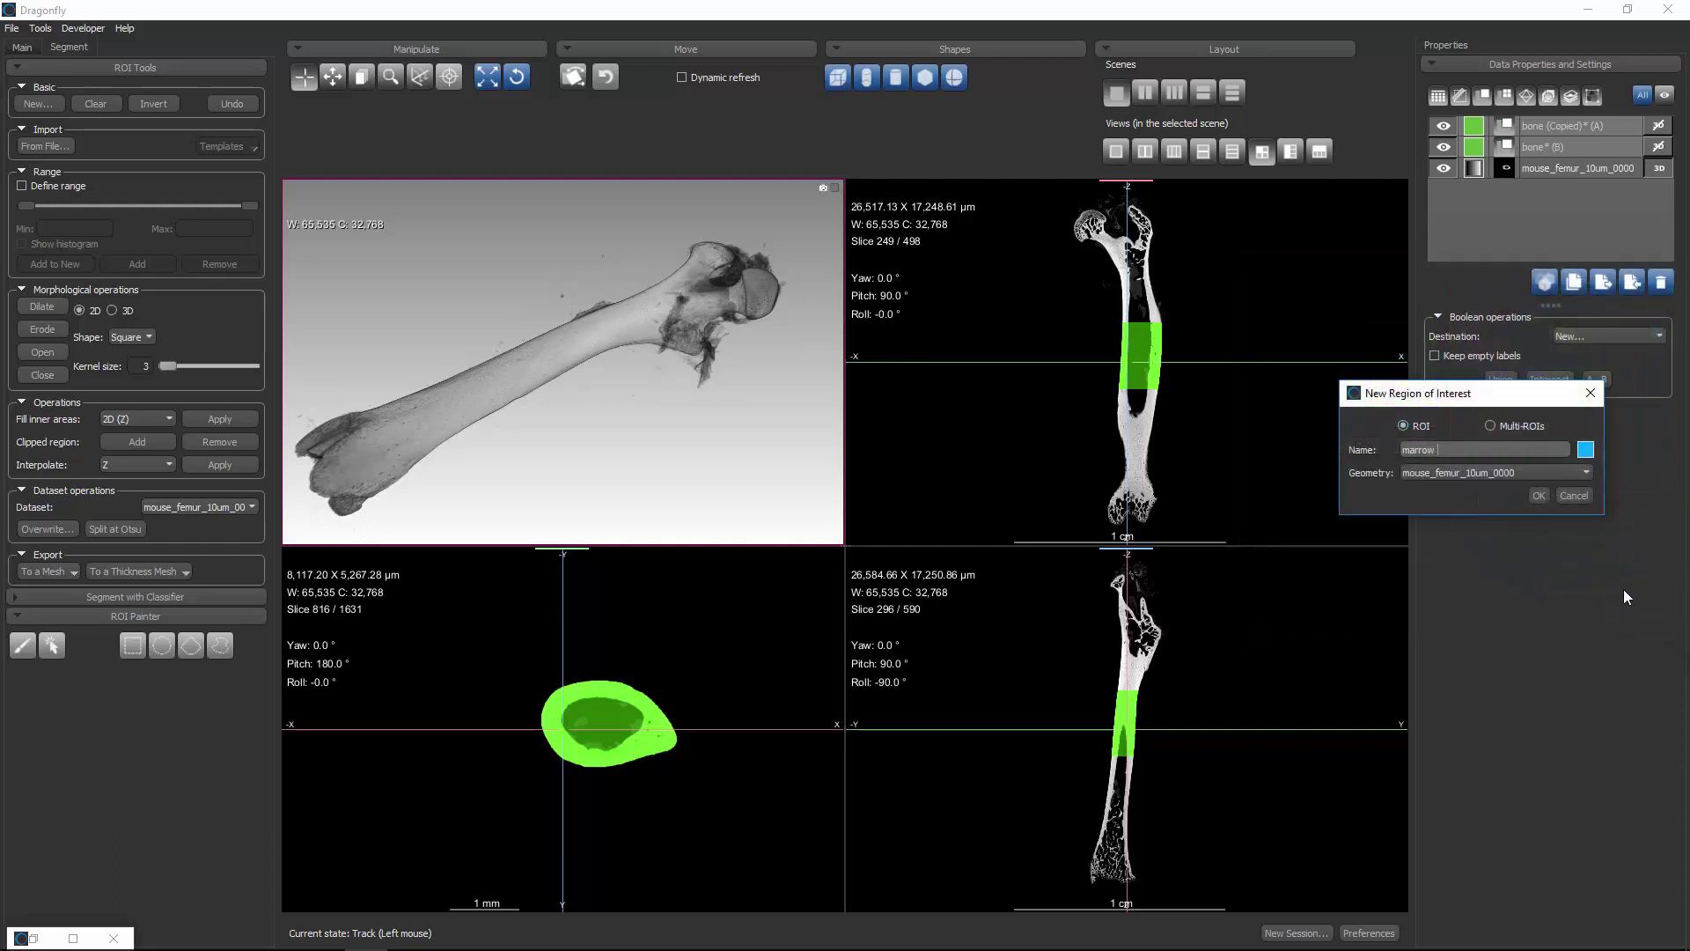
left_click(1541, 497)
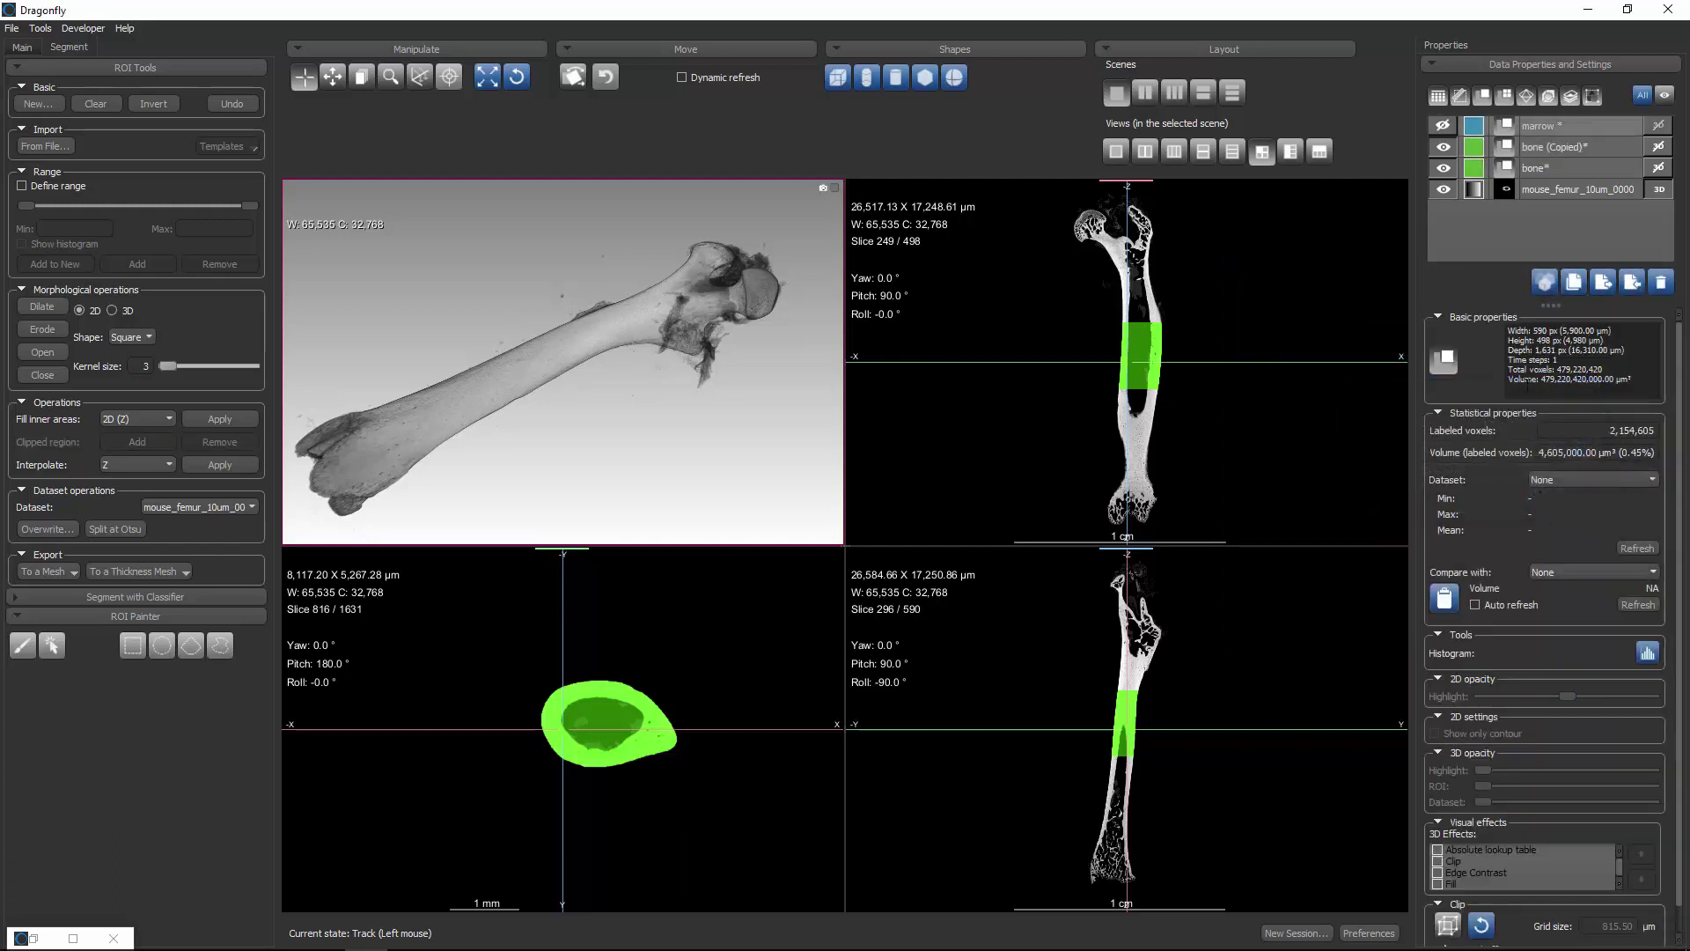
Show the marrow ROI in the views and delete the filled bone (Copied) ROI
left_click(1444, 125)
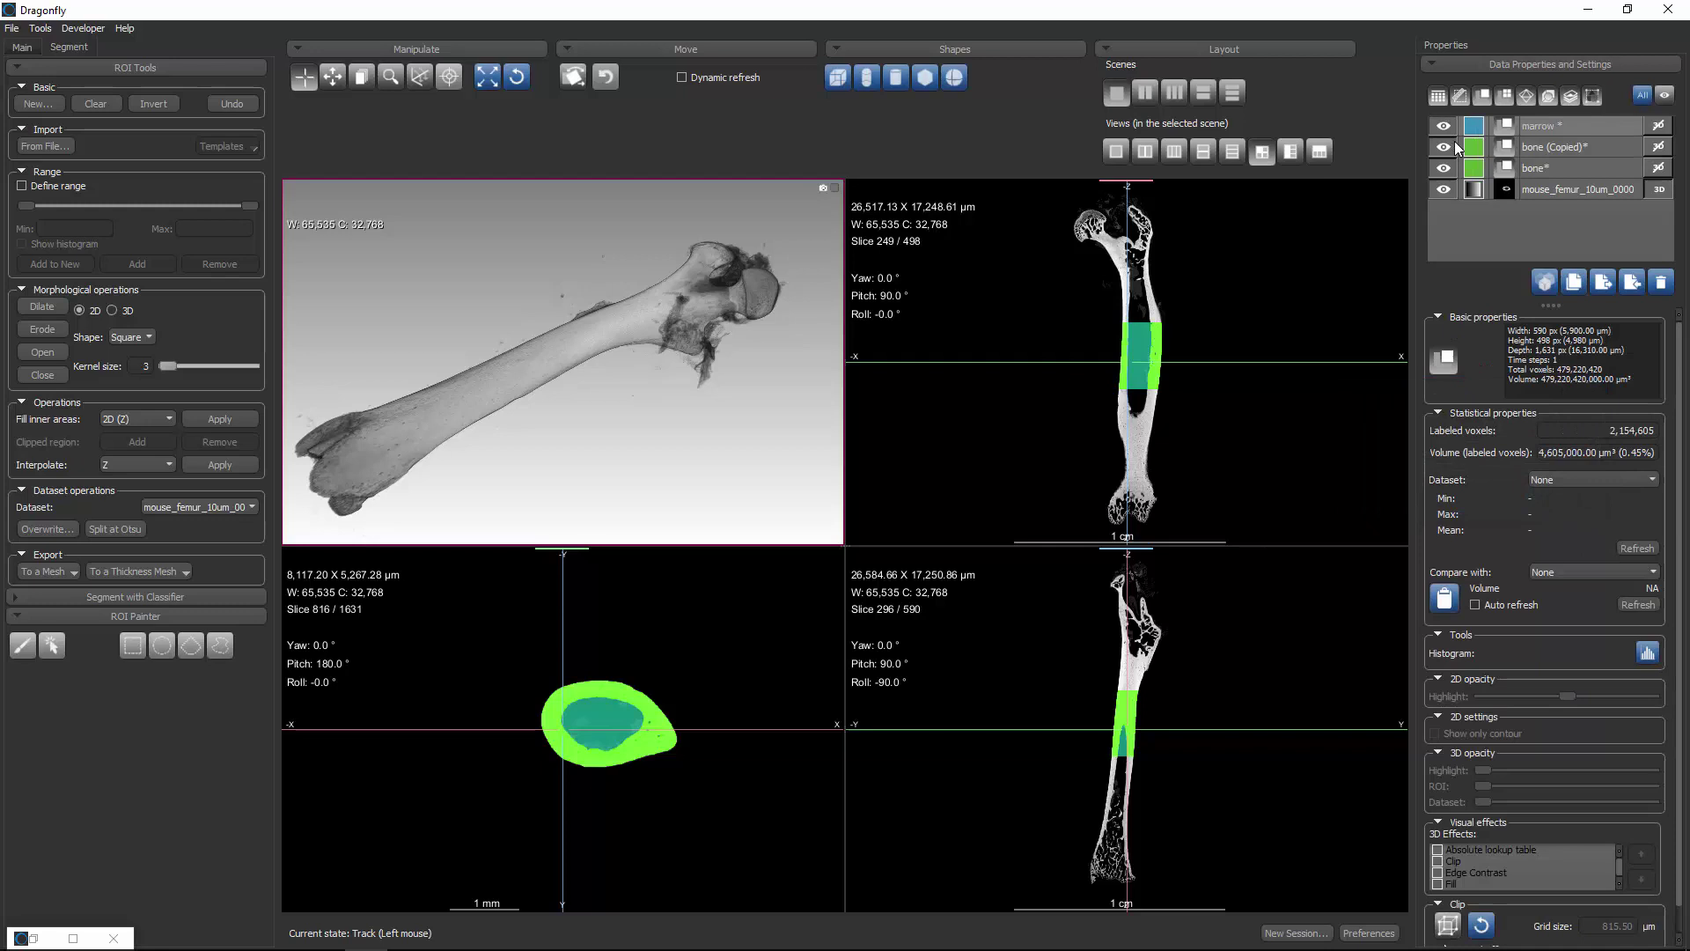
left_click(1551, 151)
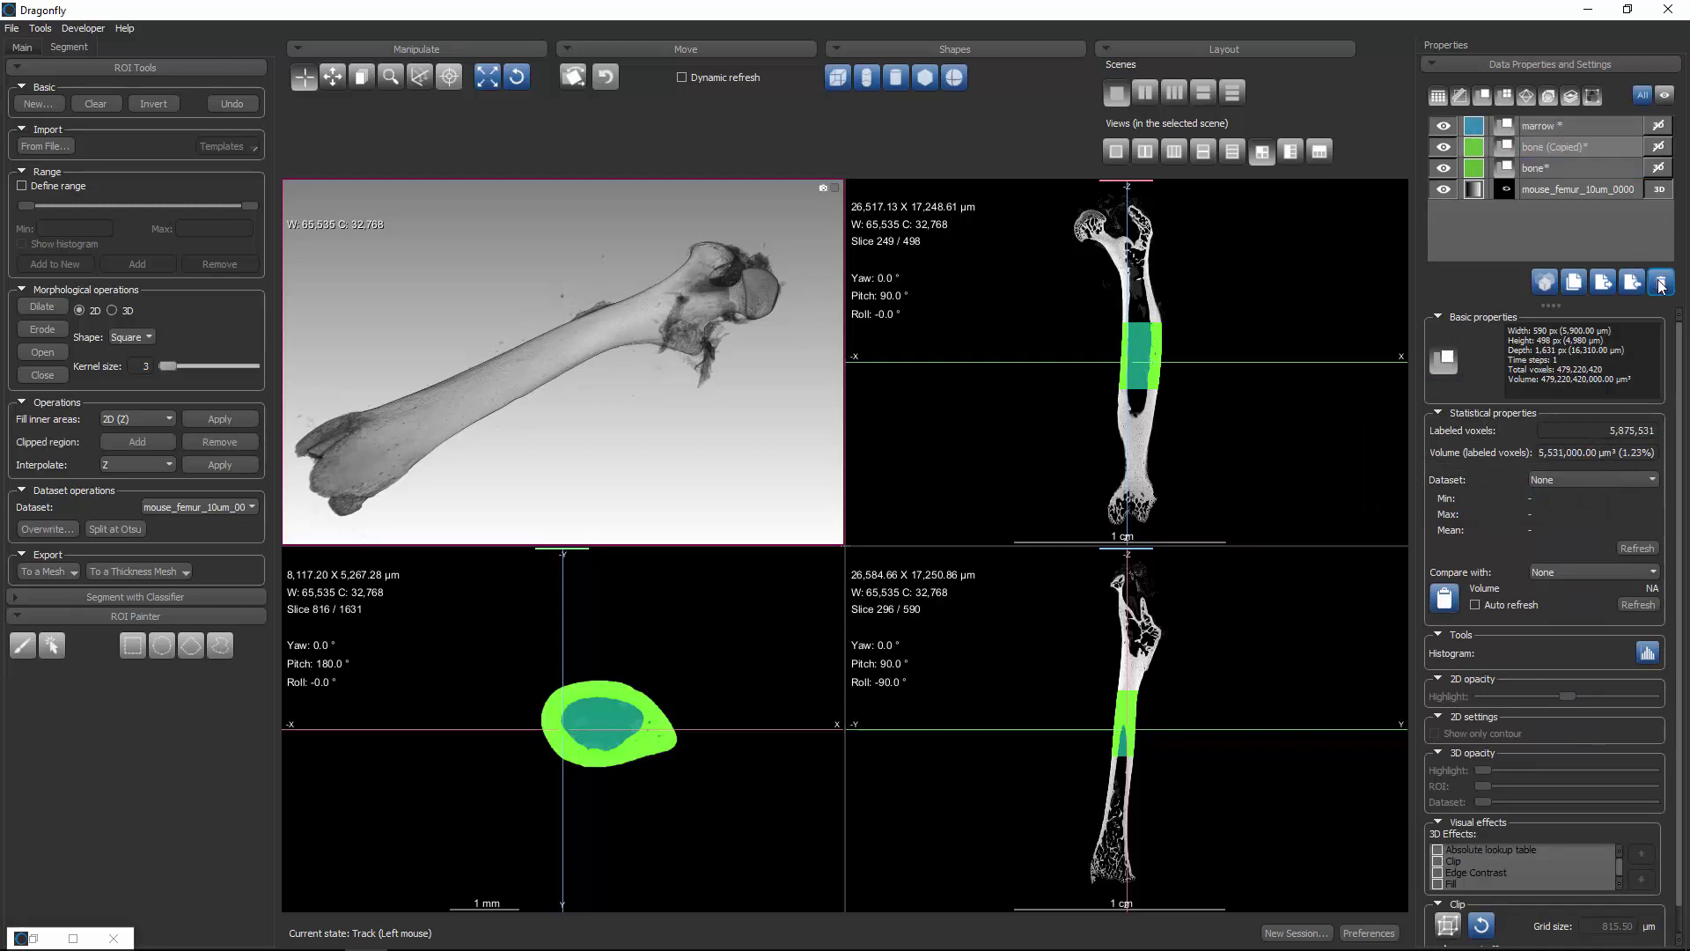
left_click(1656, 284)
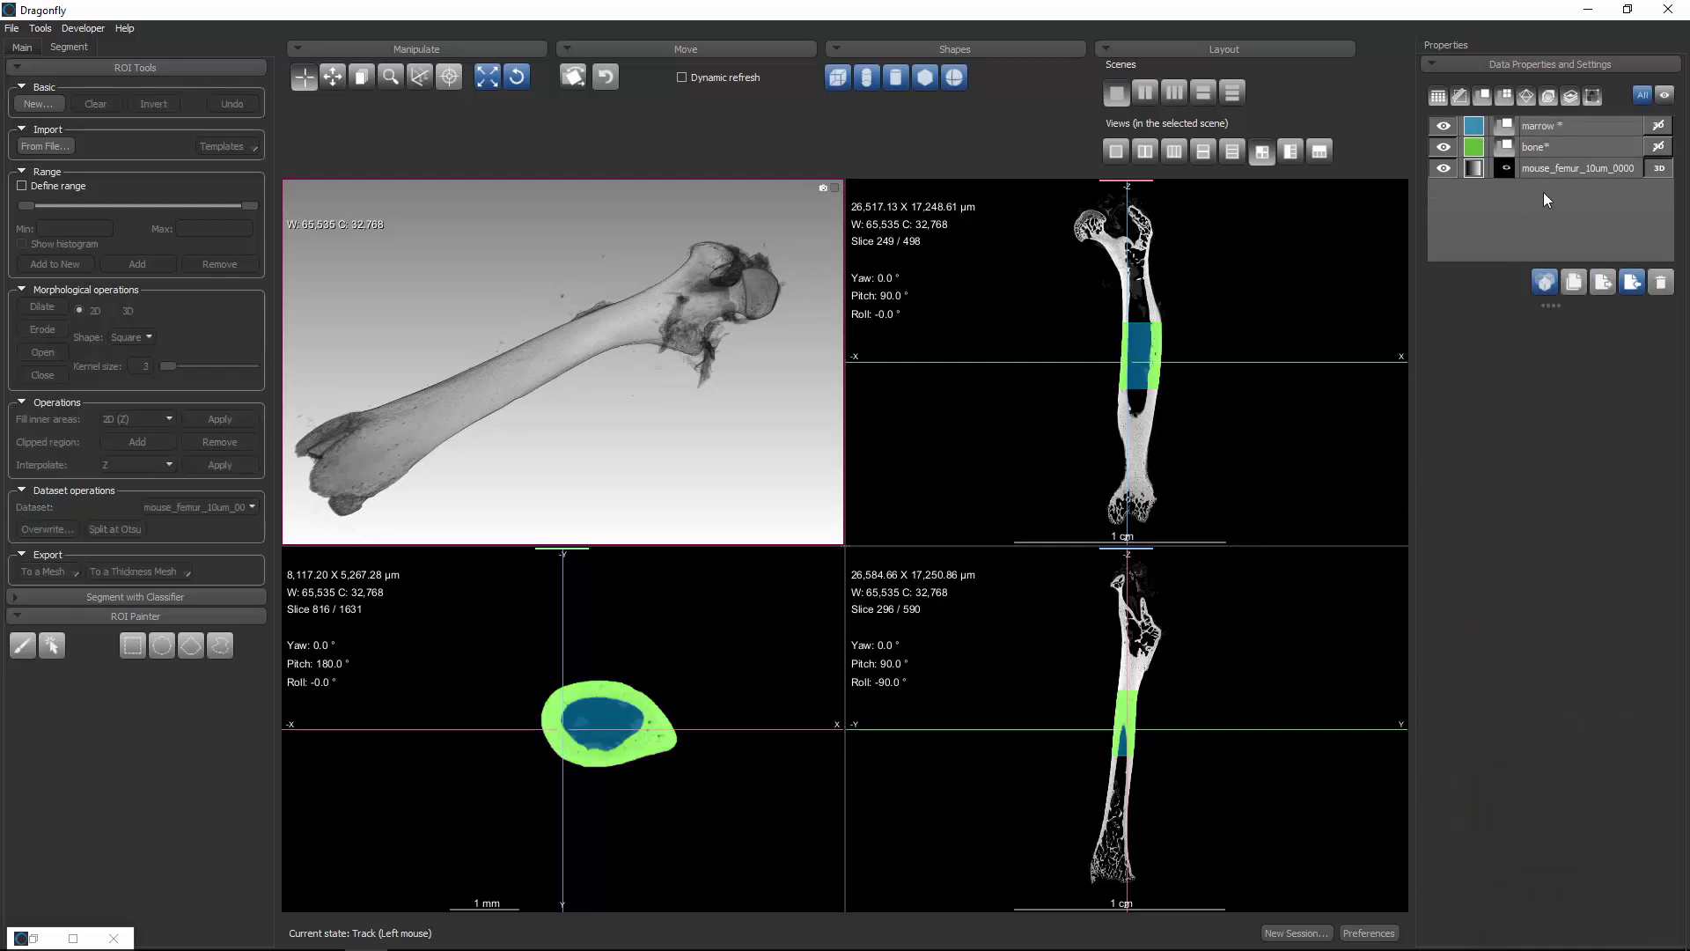
Restore the Macro Player and stop recording the SegmentBone macro
left_click(1565, 129)
left_click(32, 938)
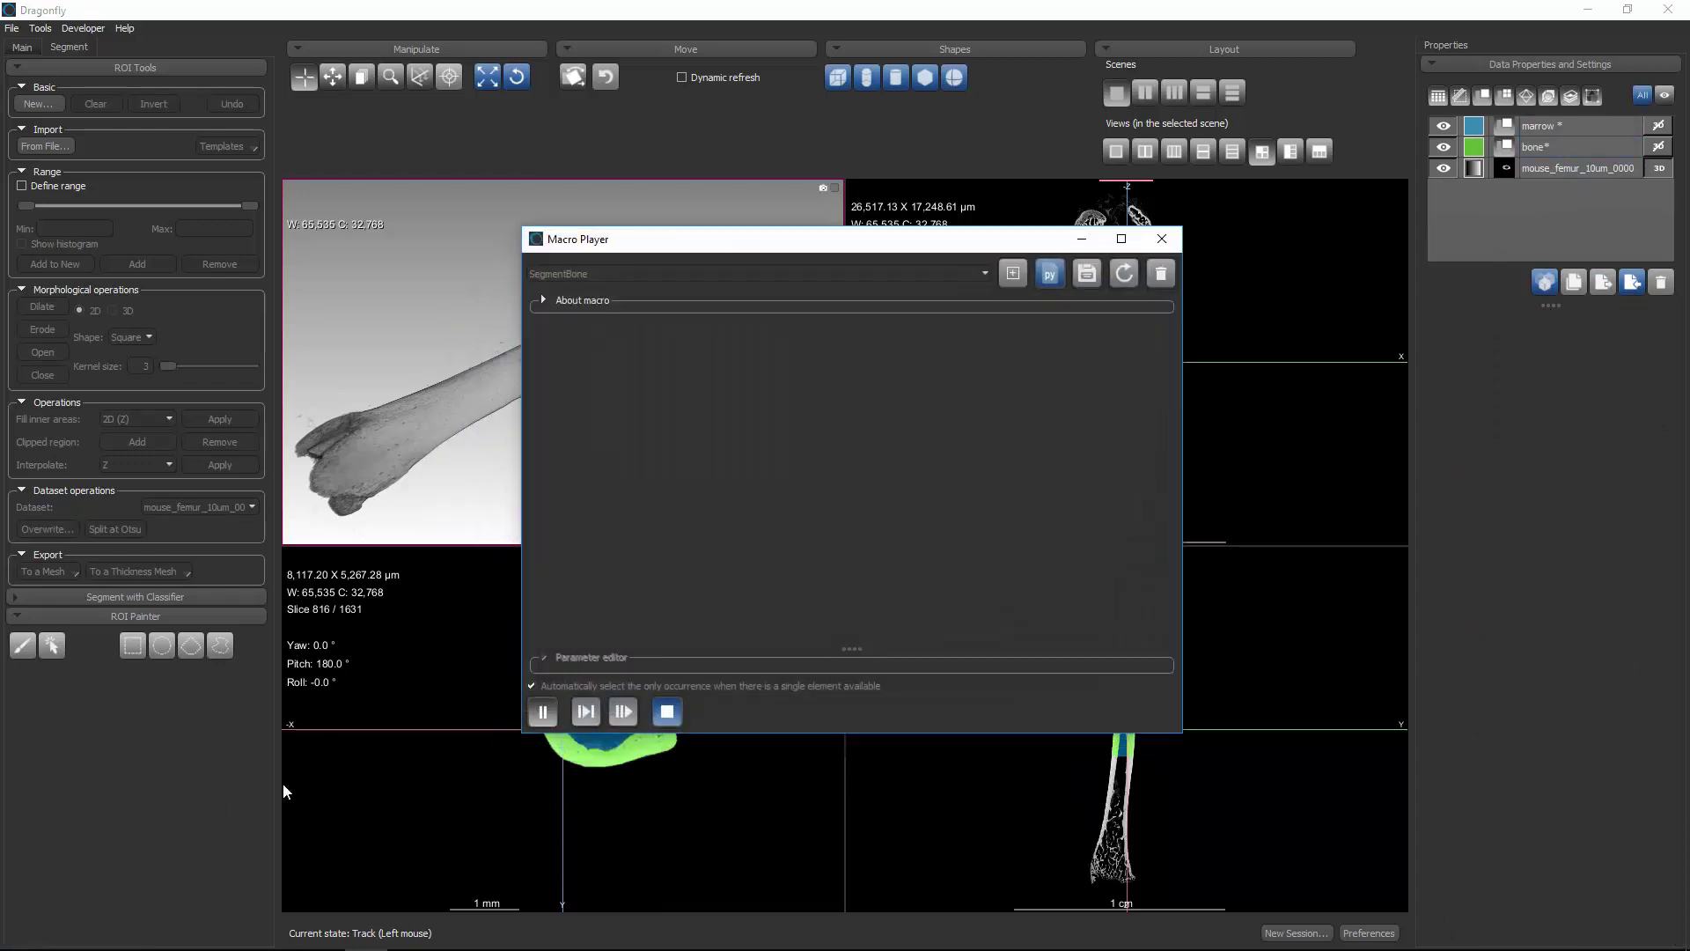
left_click(668, 712)
Review the list of operations recorded in the SegmentBone macro and close the Macro Player
scroll(1174, 380, "down", 1)
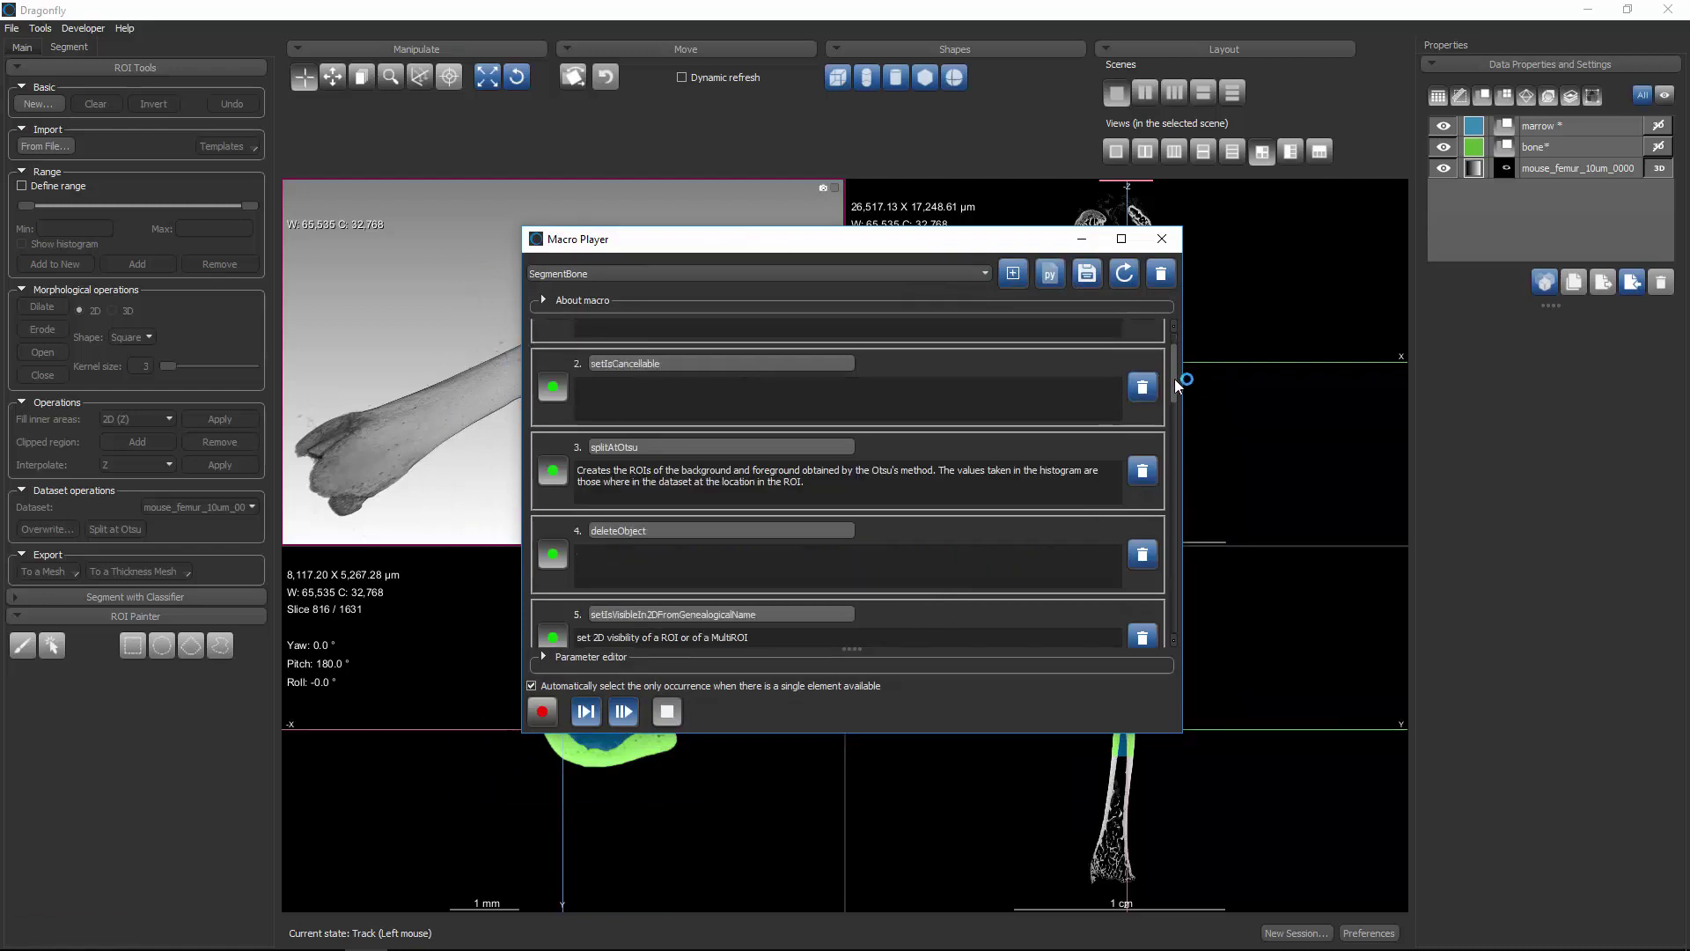
mouse_move(1175, 379)
left_mouse_down()
mouse_move(1178, 620)
mouse_move(1169, 354)
left_mouse_up()
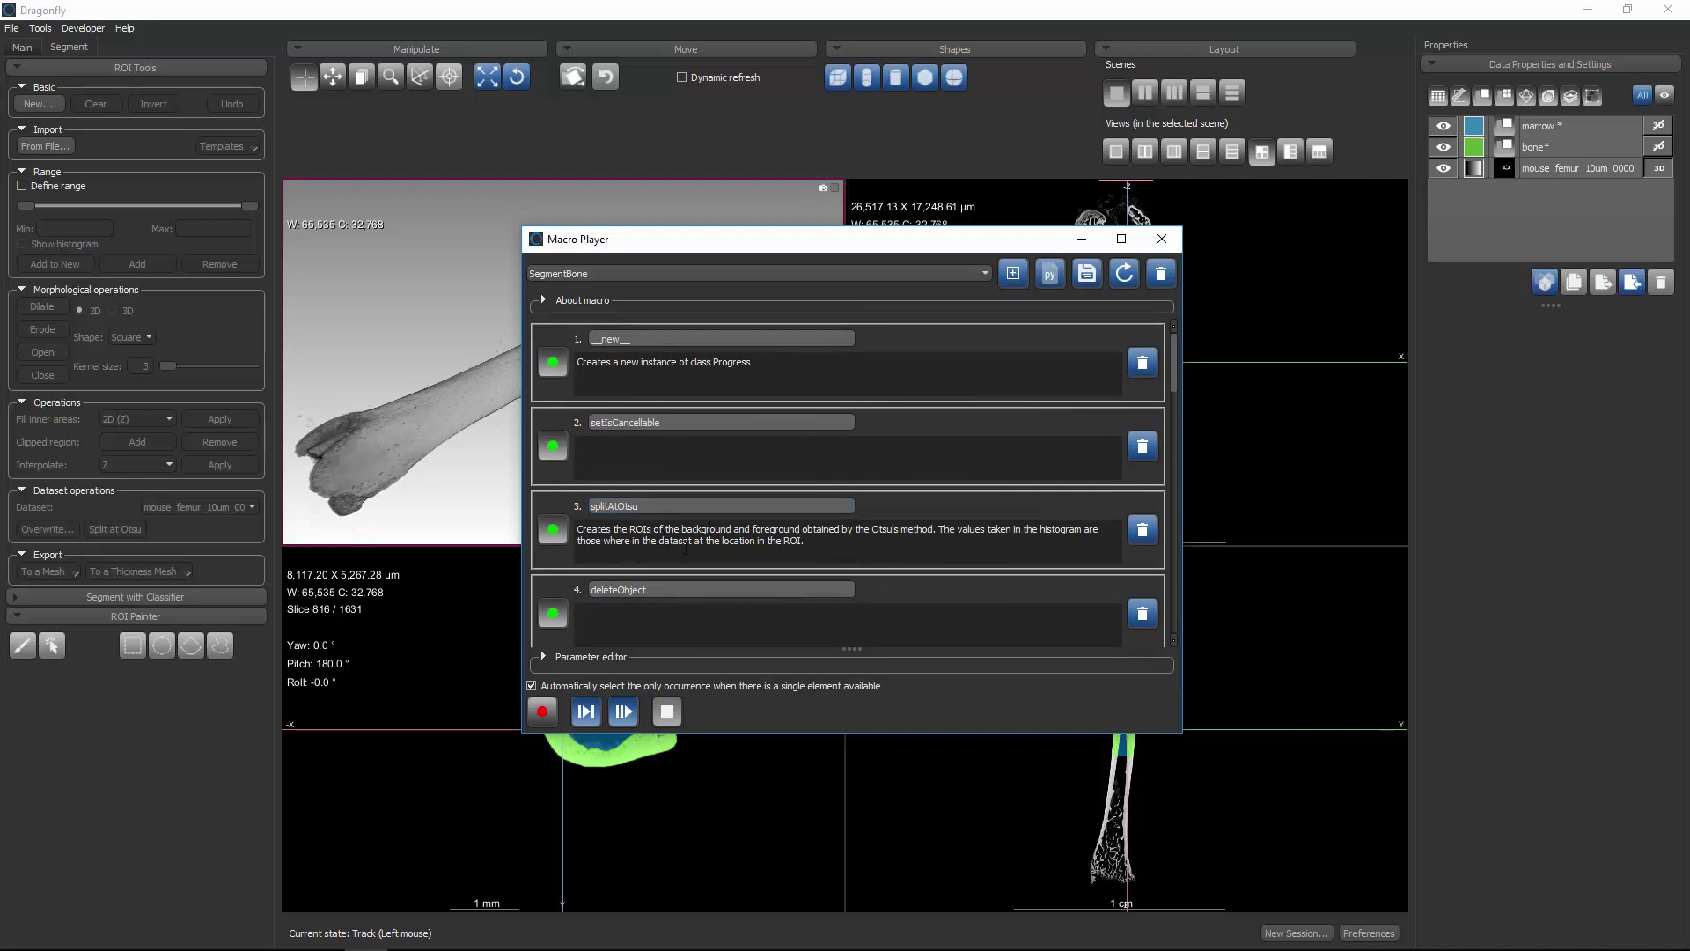
left_click_drag(906, 228, 906, 126)
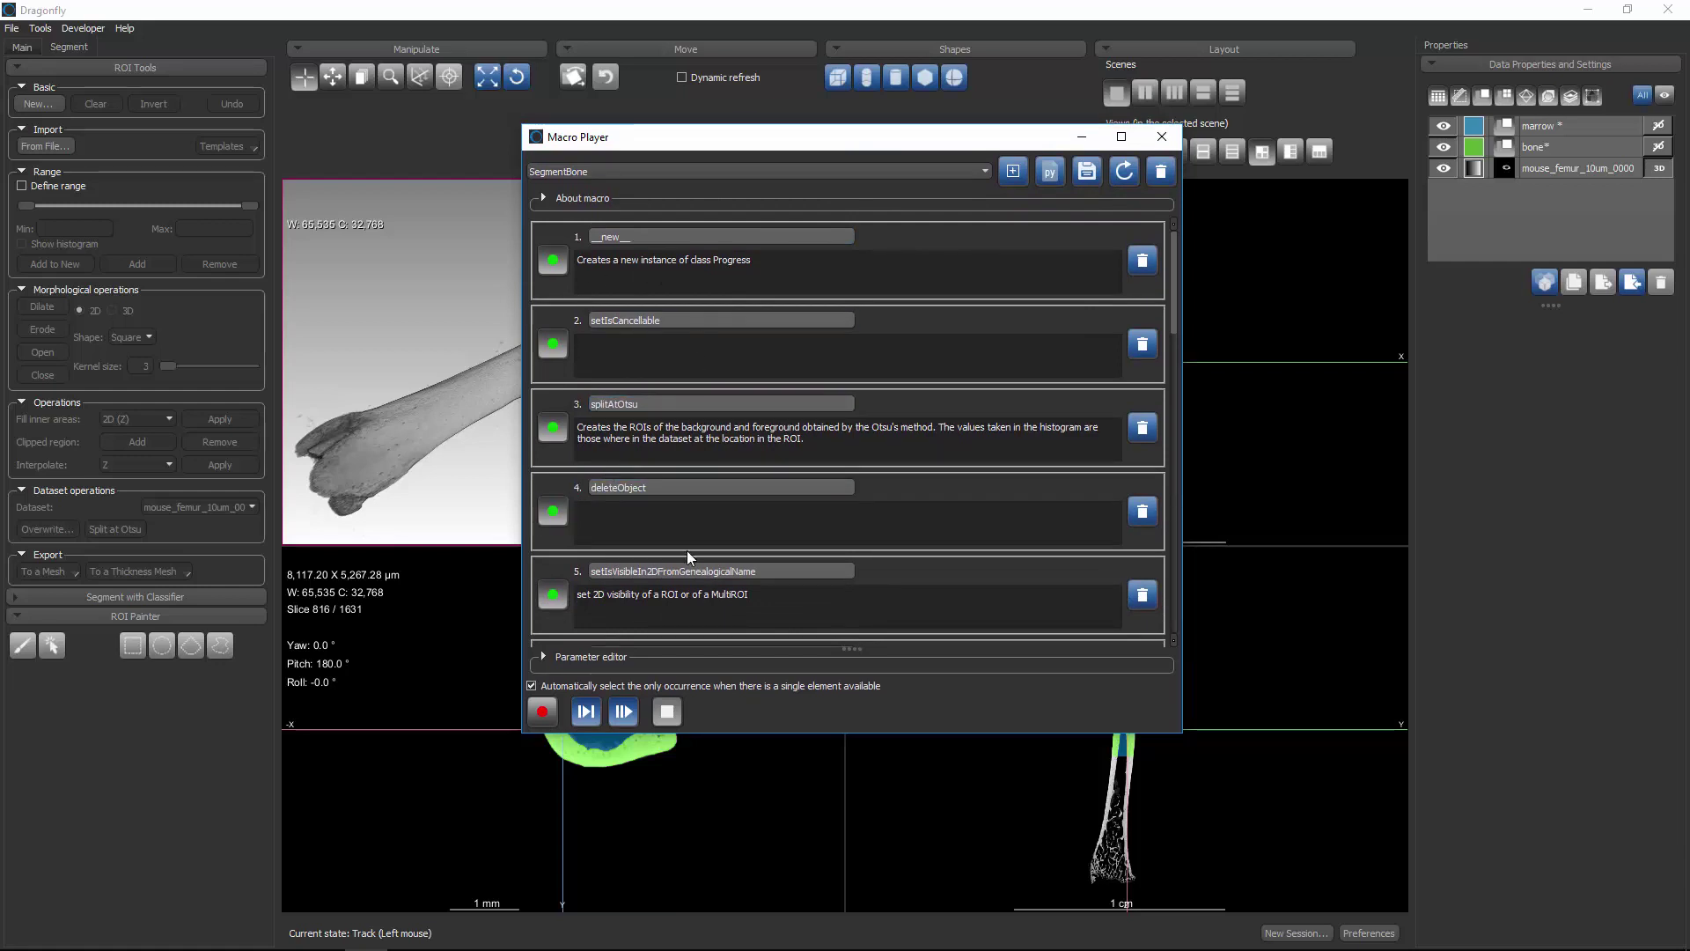
left_click(639, 319)
left_click_drag(1171, 313, 1171, 501)
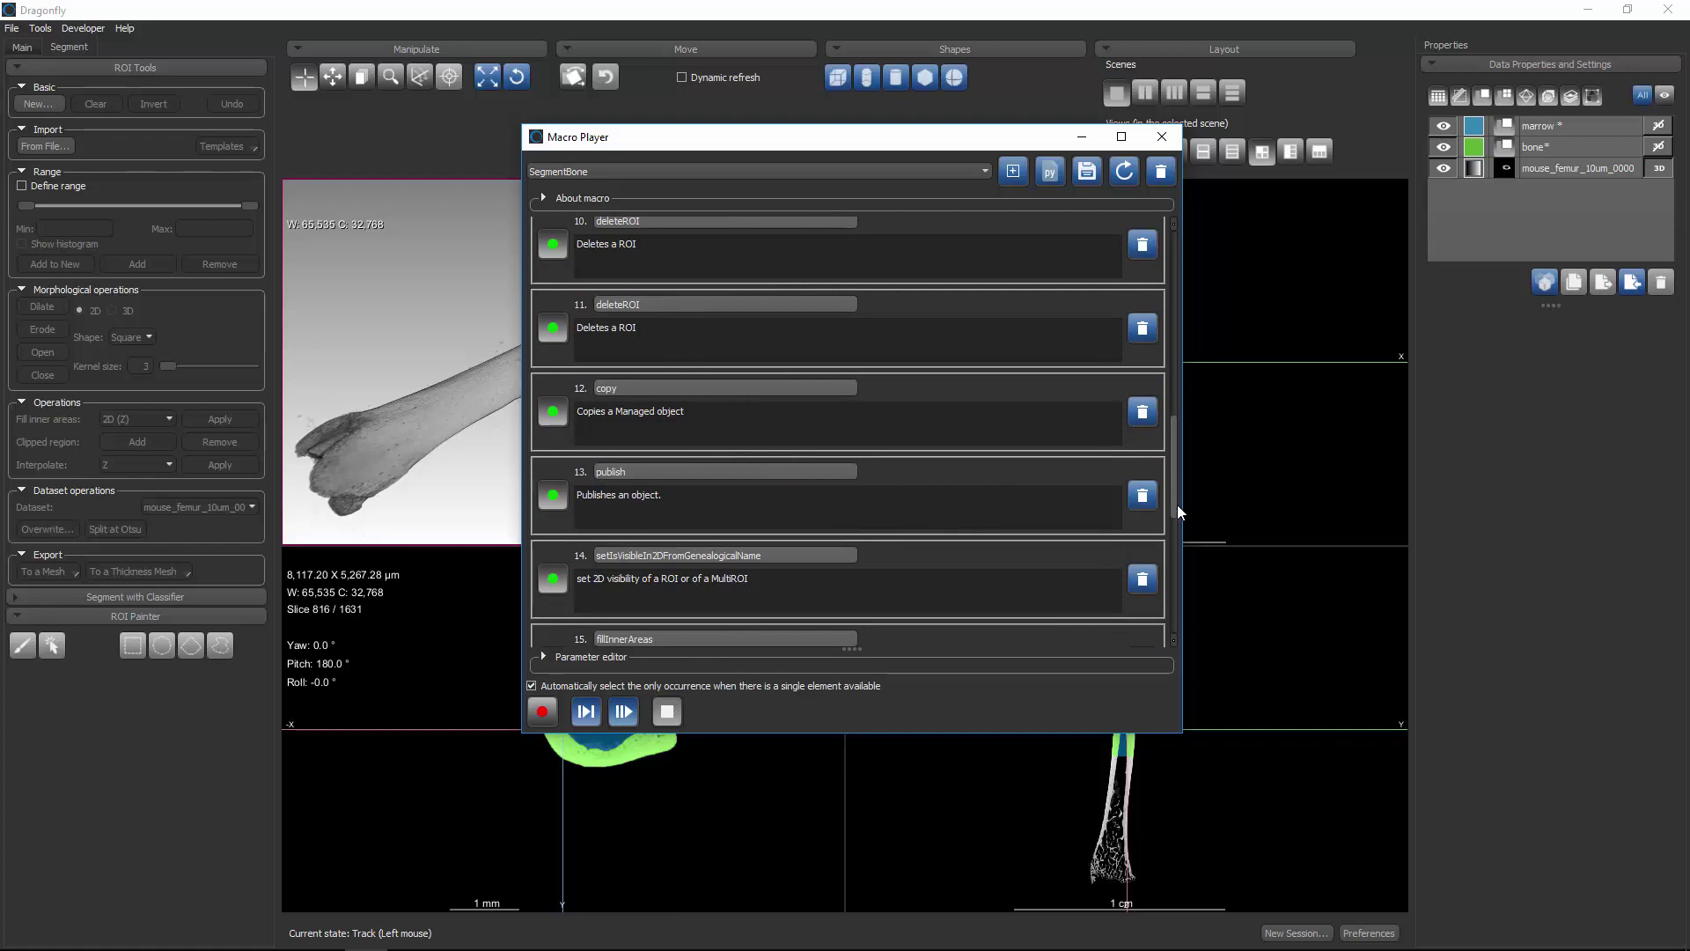
left_click_drag(1176, 510, 1203, 302)
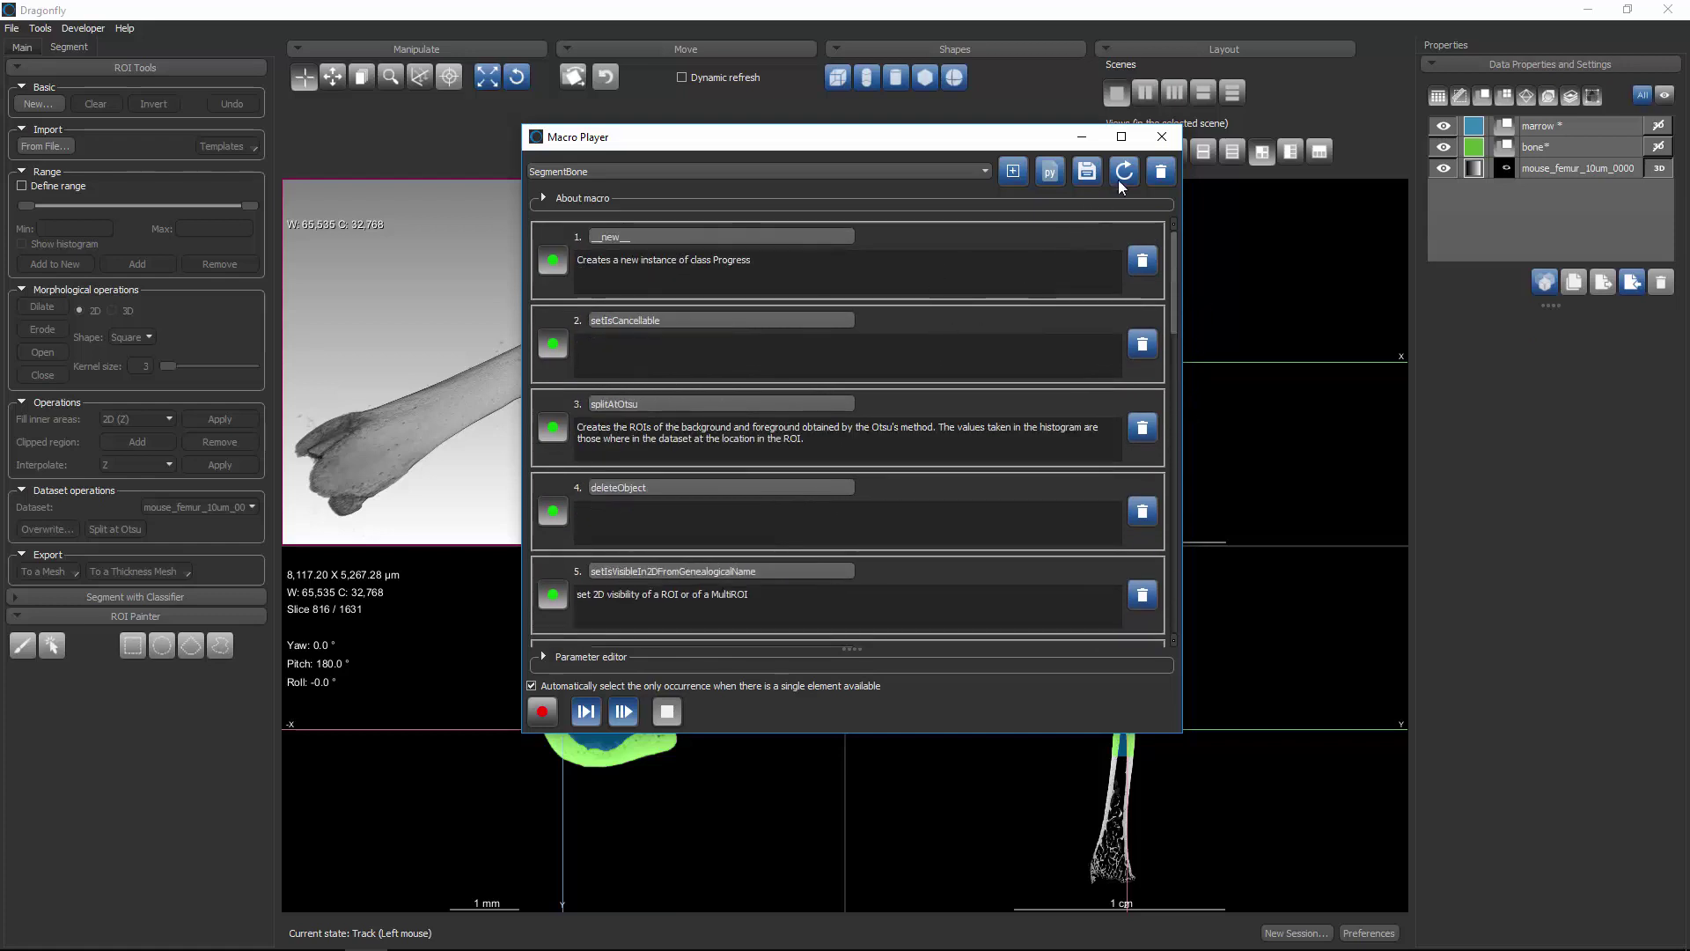
left_click(1162, 136)
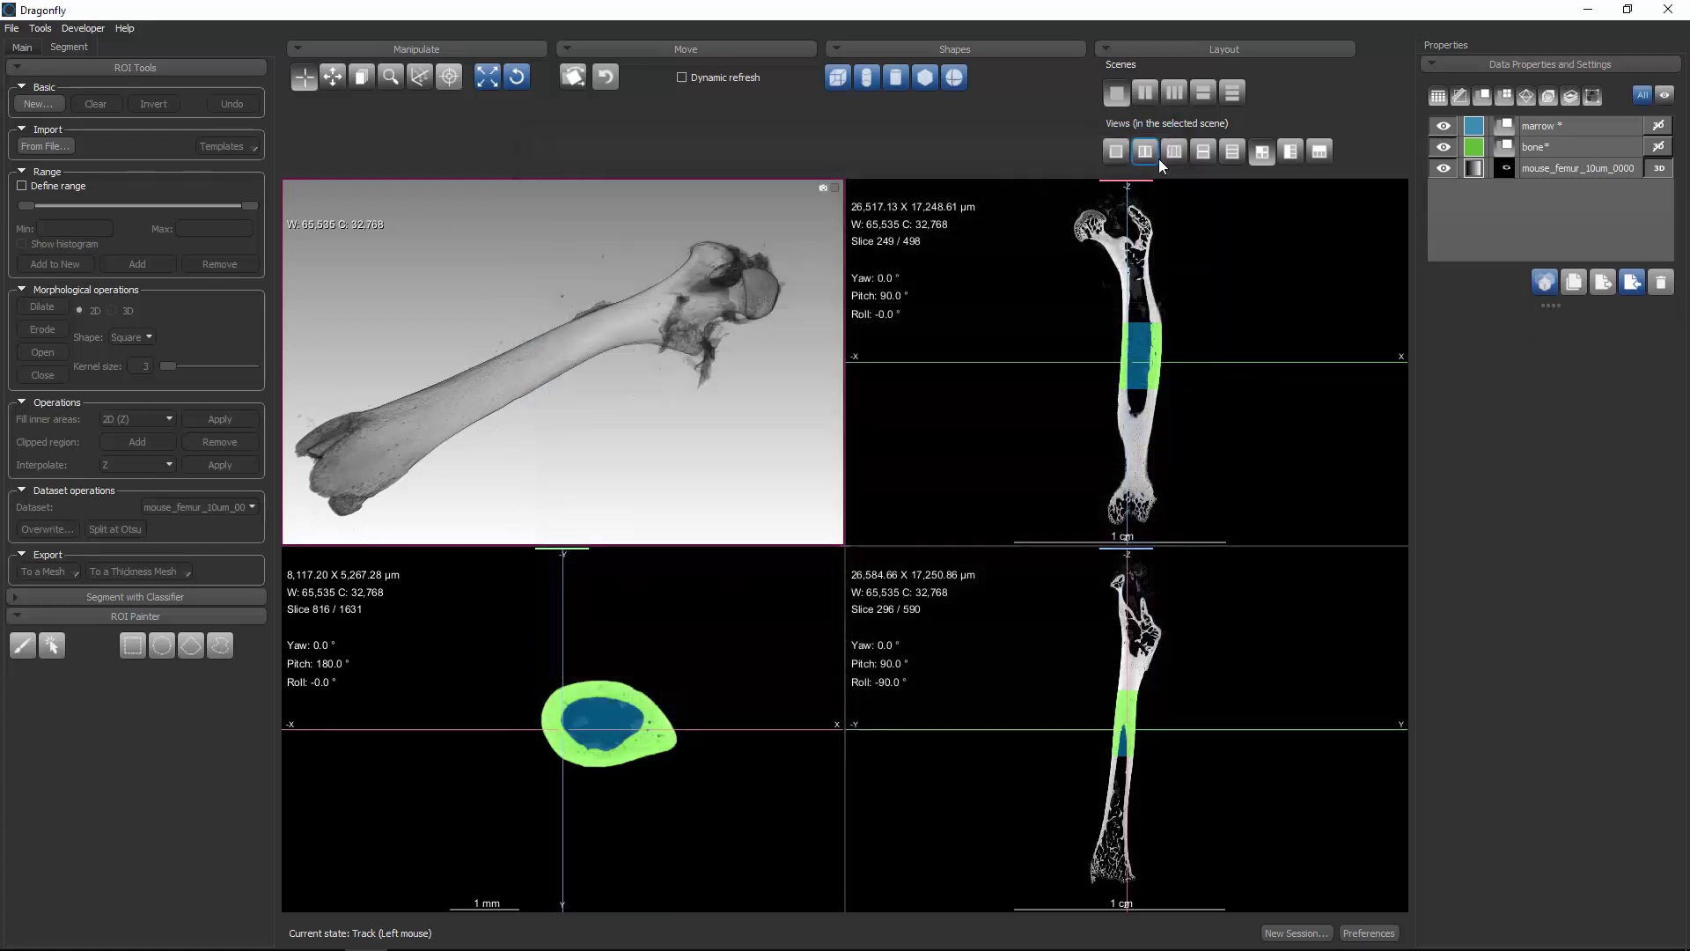
Delete the marrow and bone ROIs, keeping only the mouse femur dataset
left_click(1540, 128)
left_click(1659, 284)
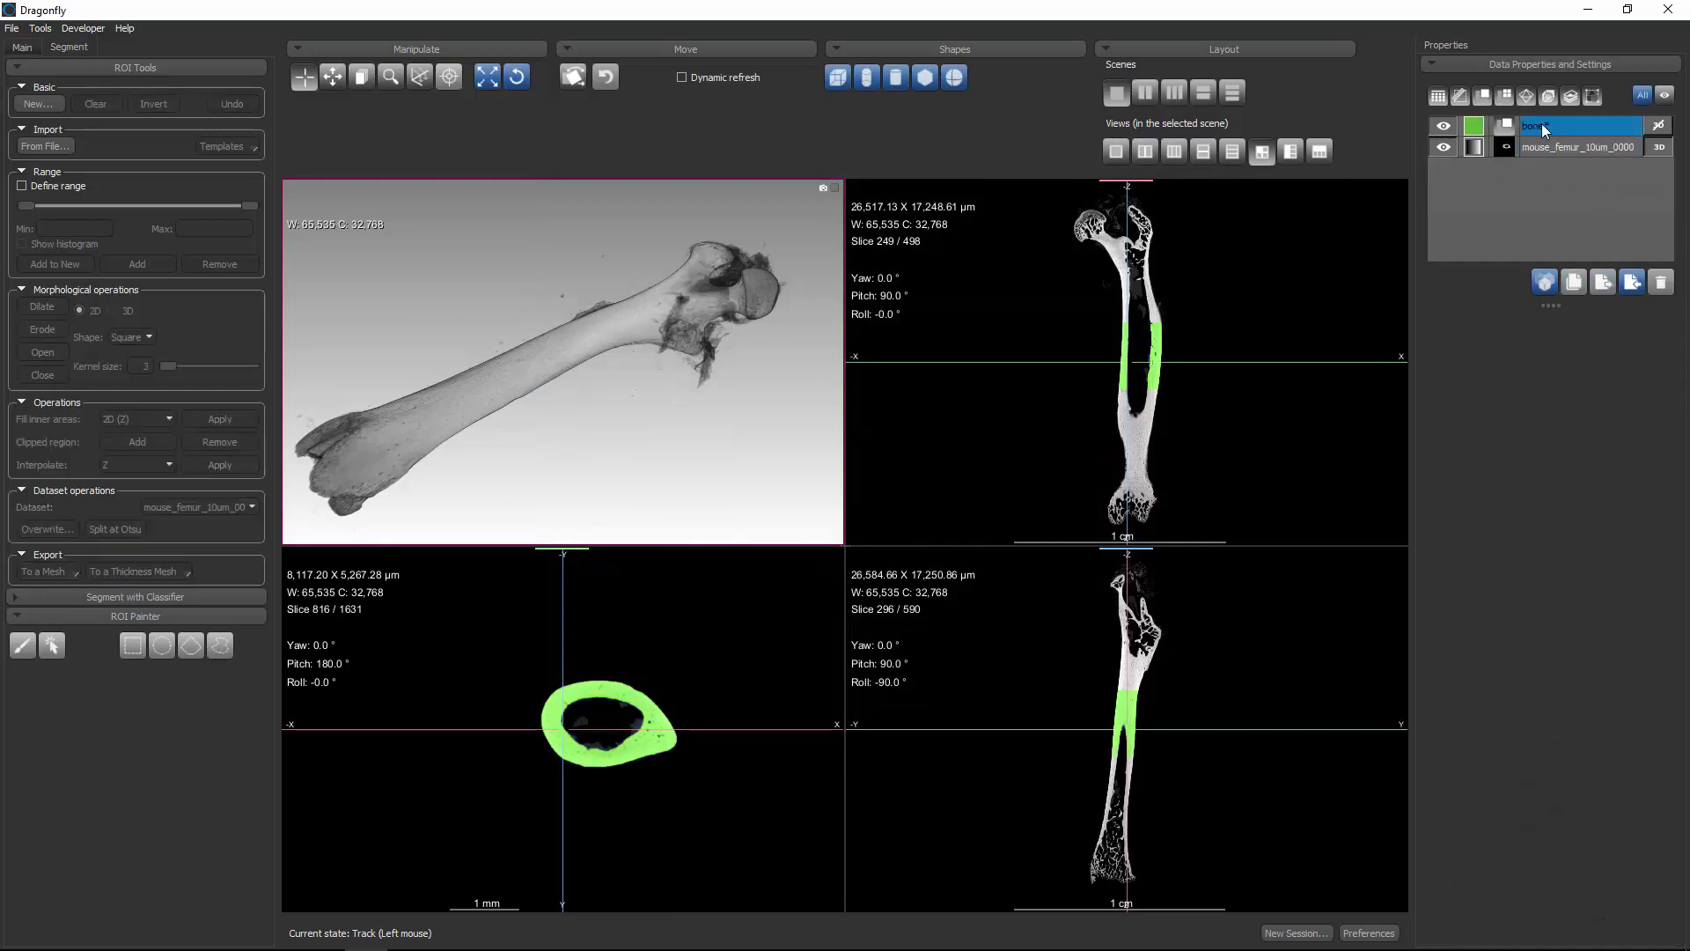
left_click(1662, 284)
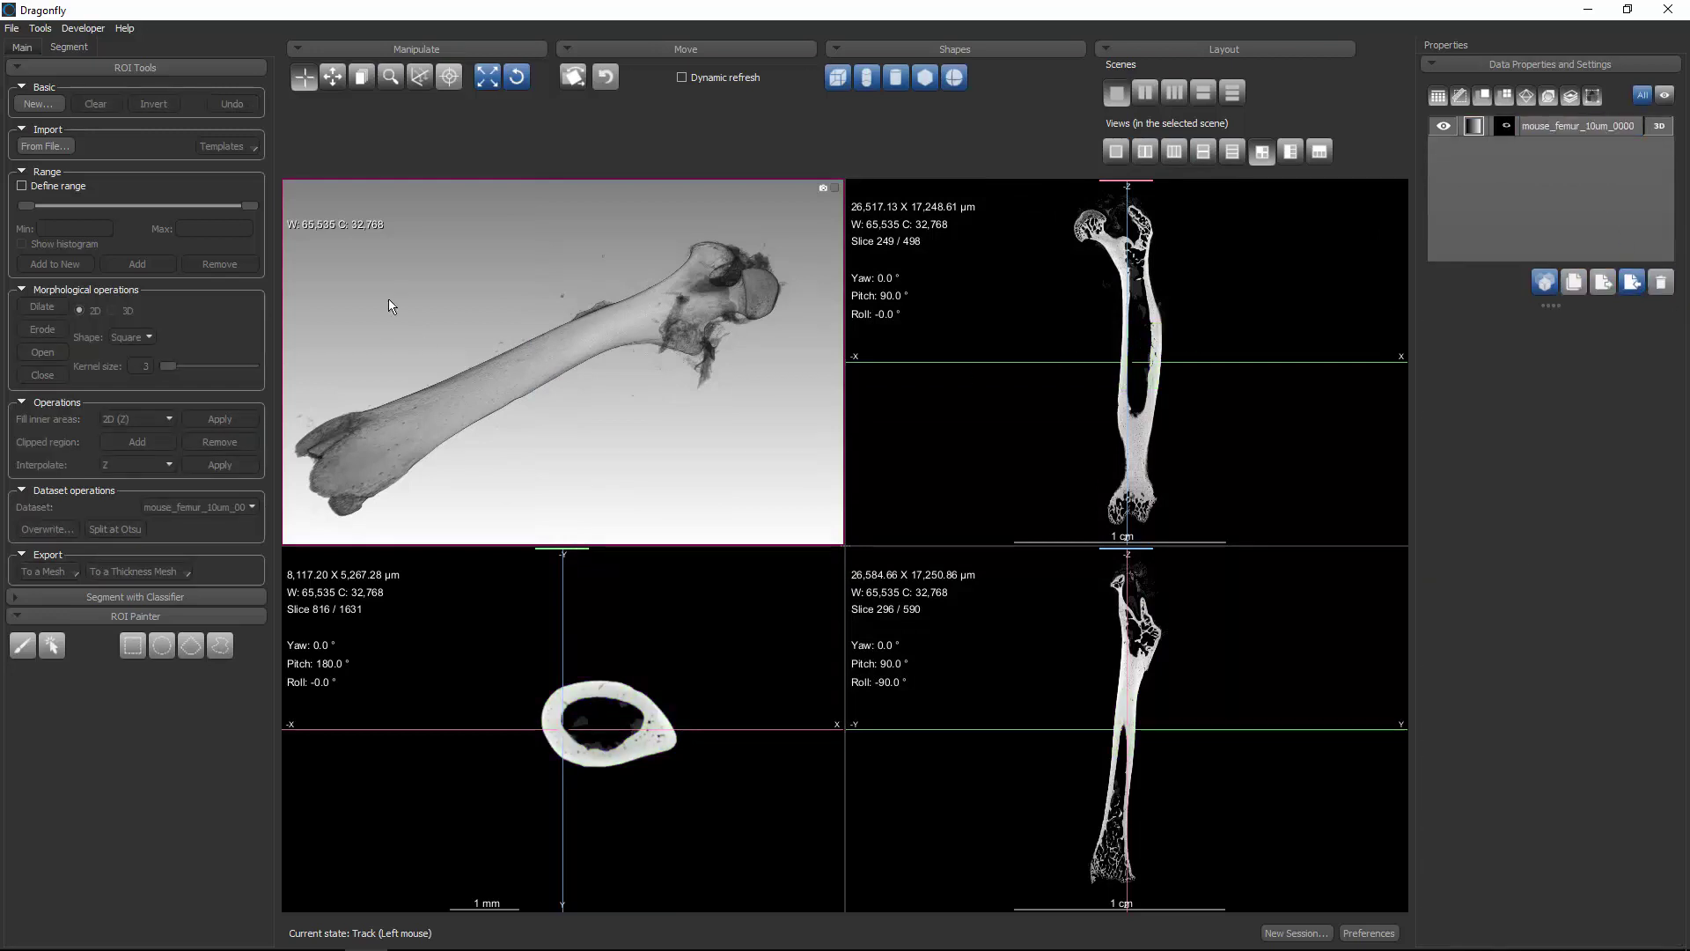
Create a new ROI with the mouse_femur_10um_0000 geometry and paint a 3D block over the upper shaft with an enlarged rectangular brush
left_click(37, 104)
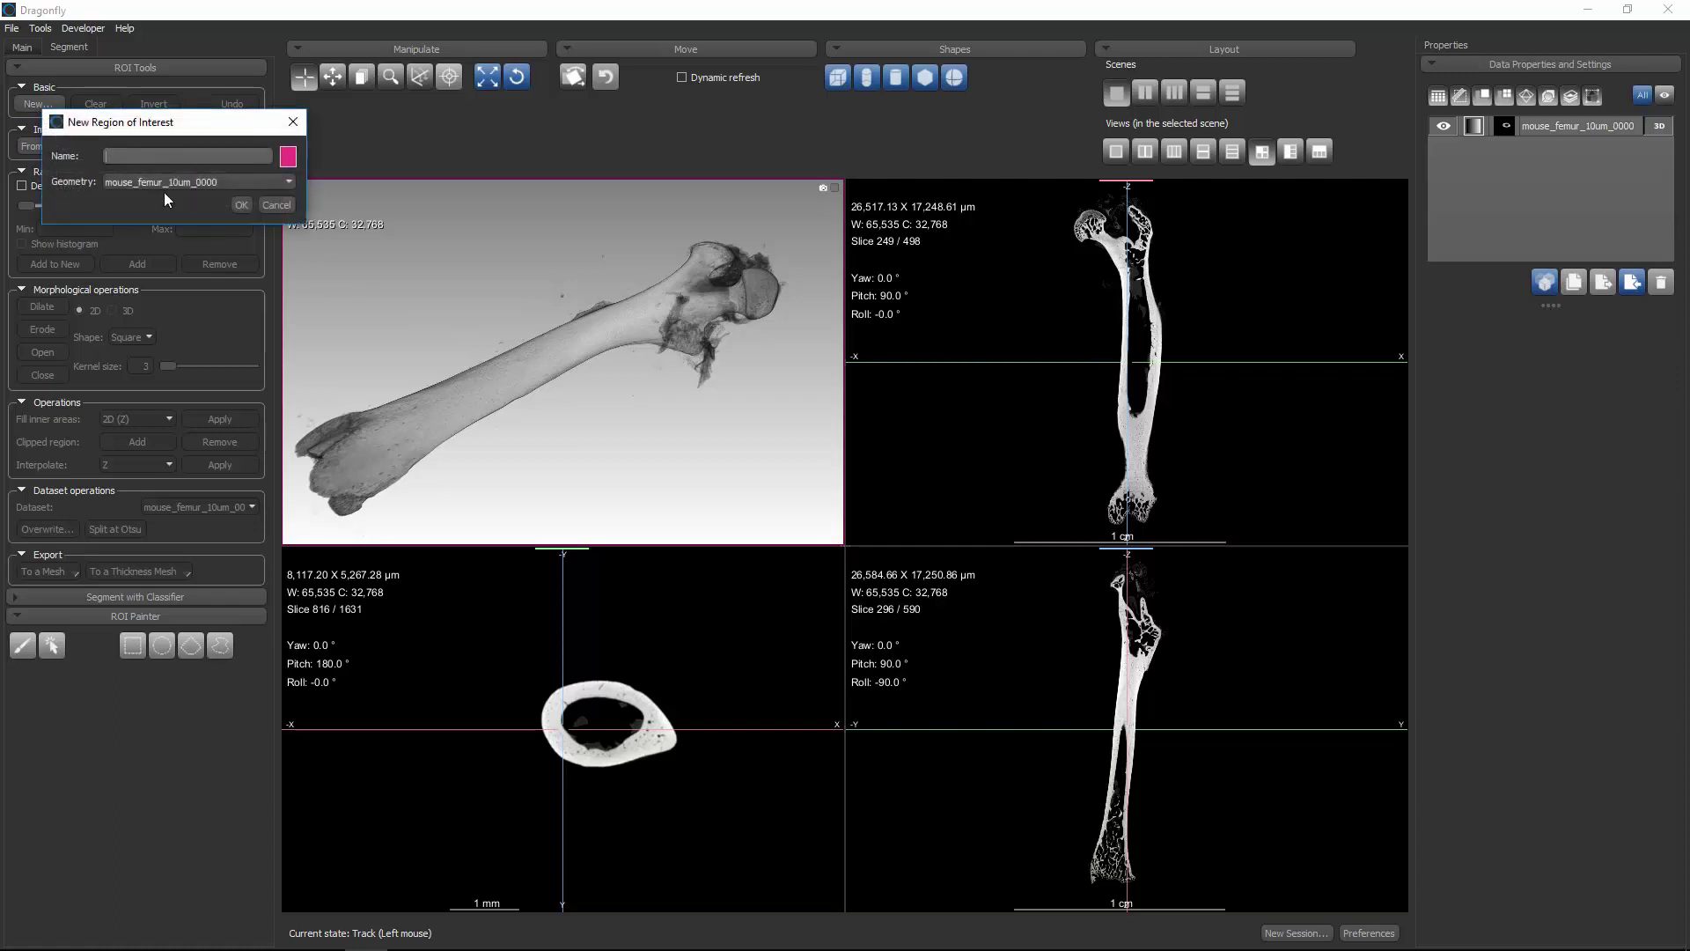
left_click(240, 206)
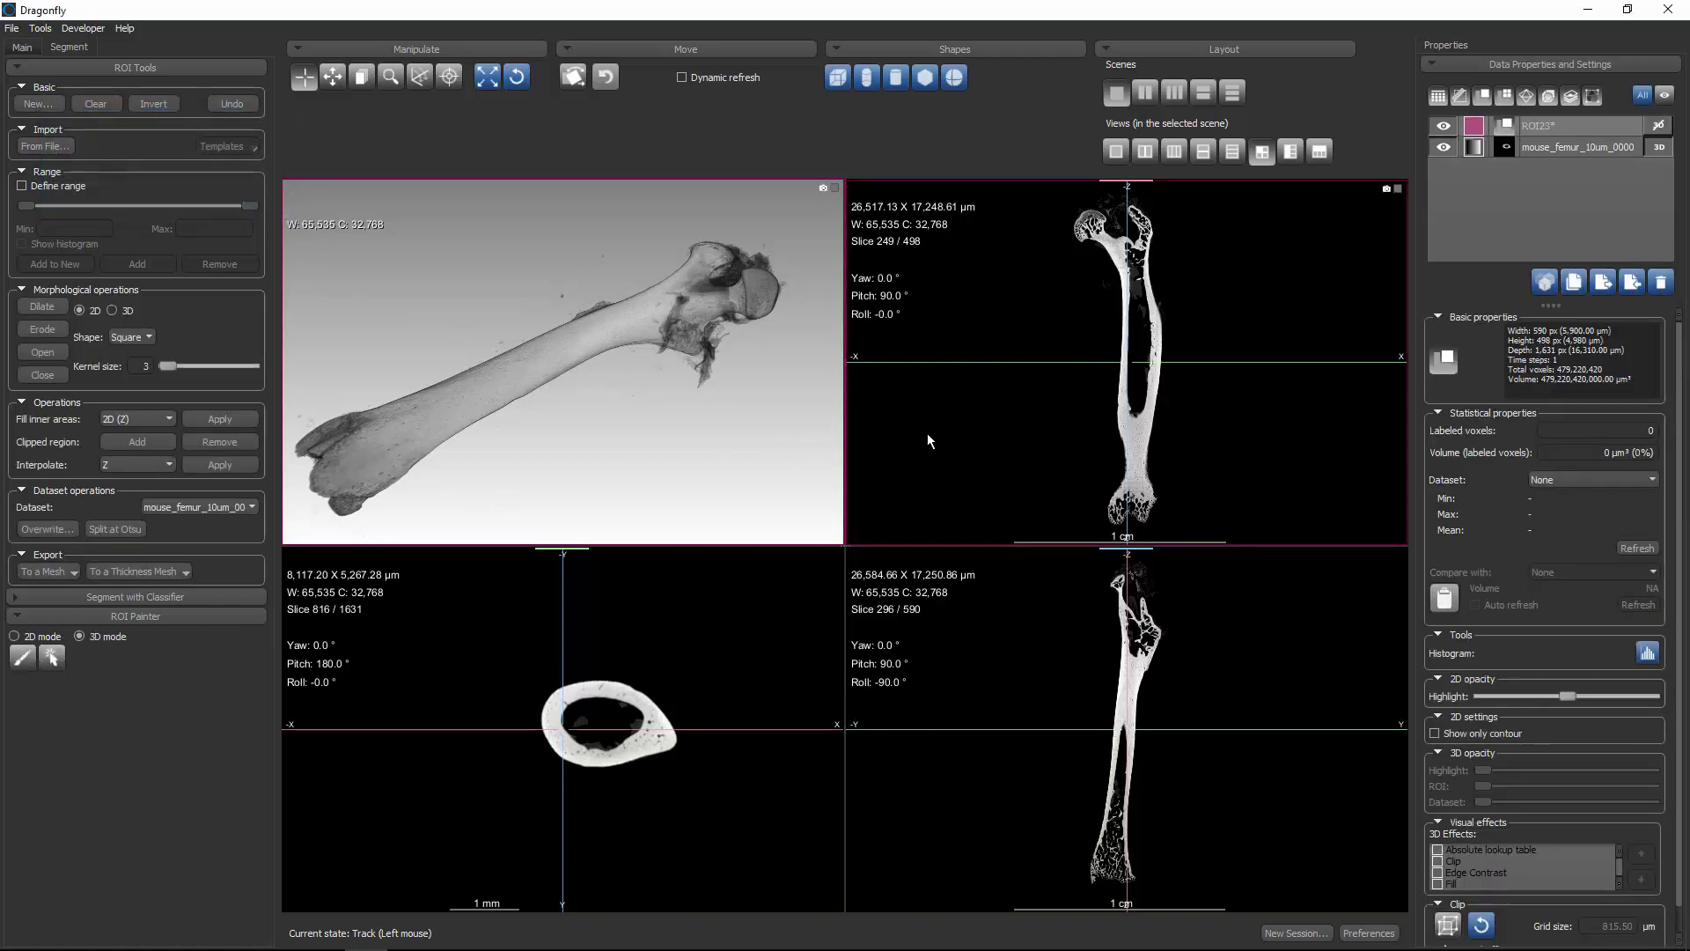
left_click(23, 657)
left_click(52, 697)
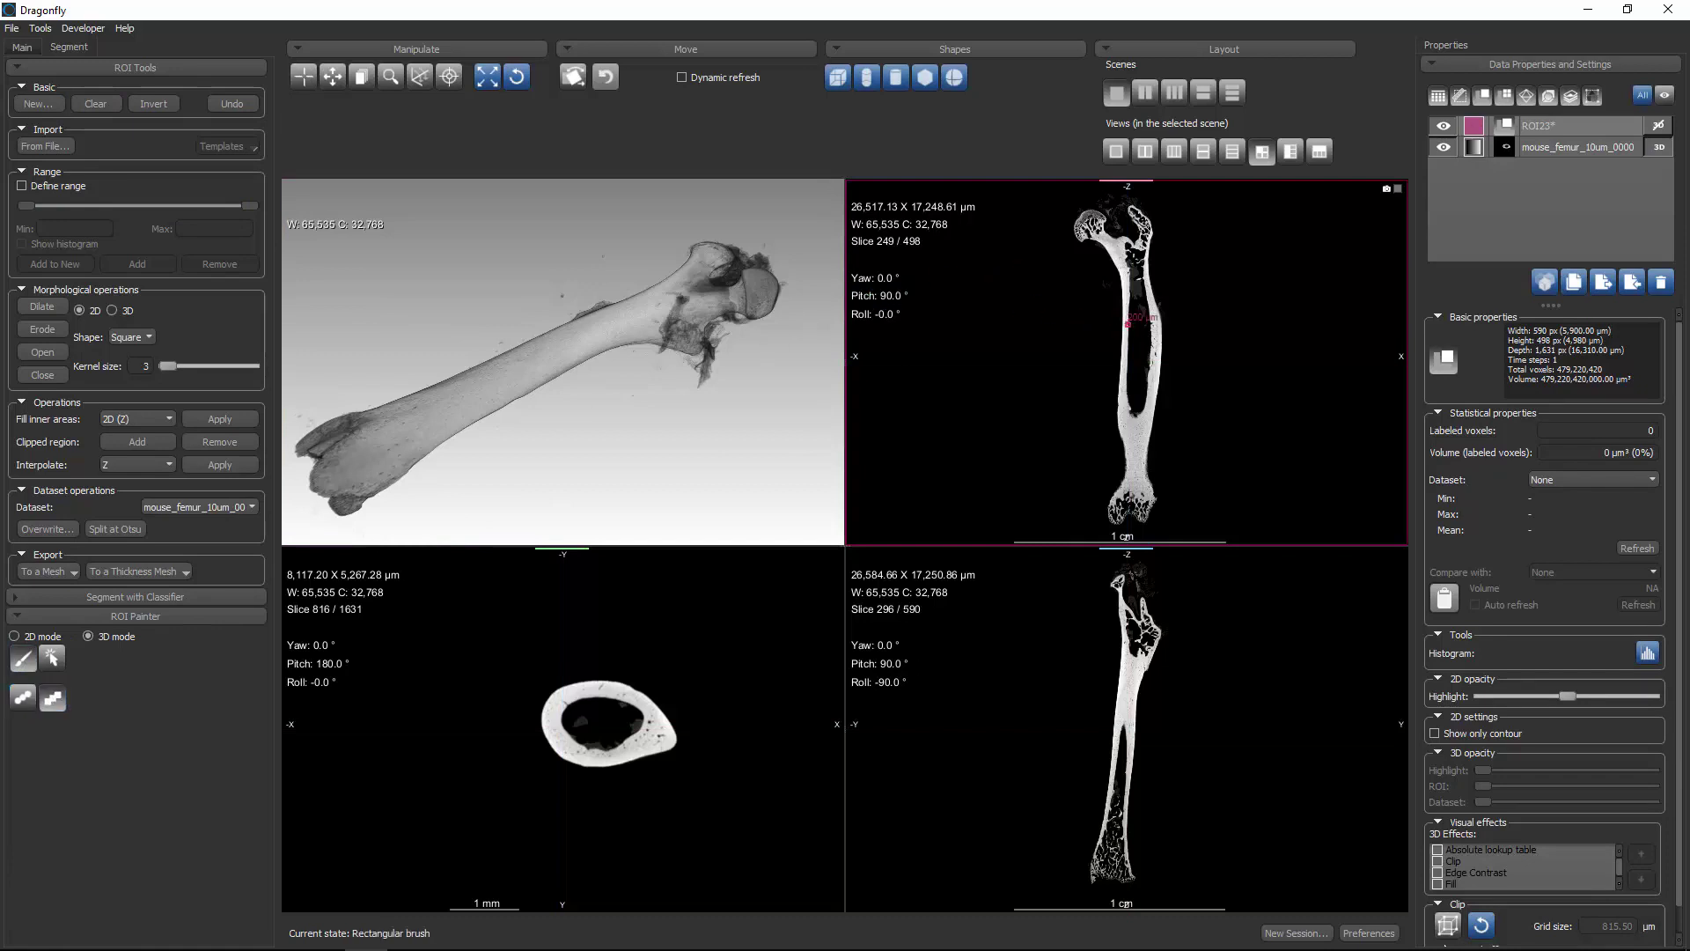
scroll(1143, 313, "up", 5, "ctrl")
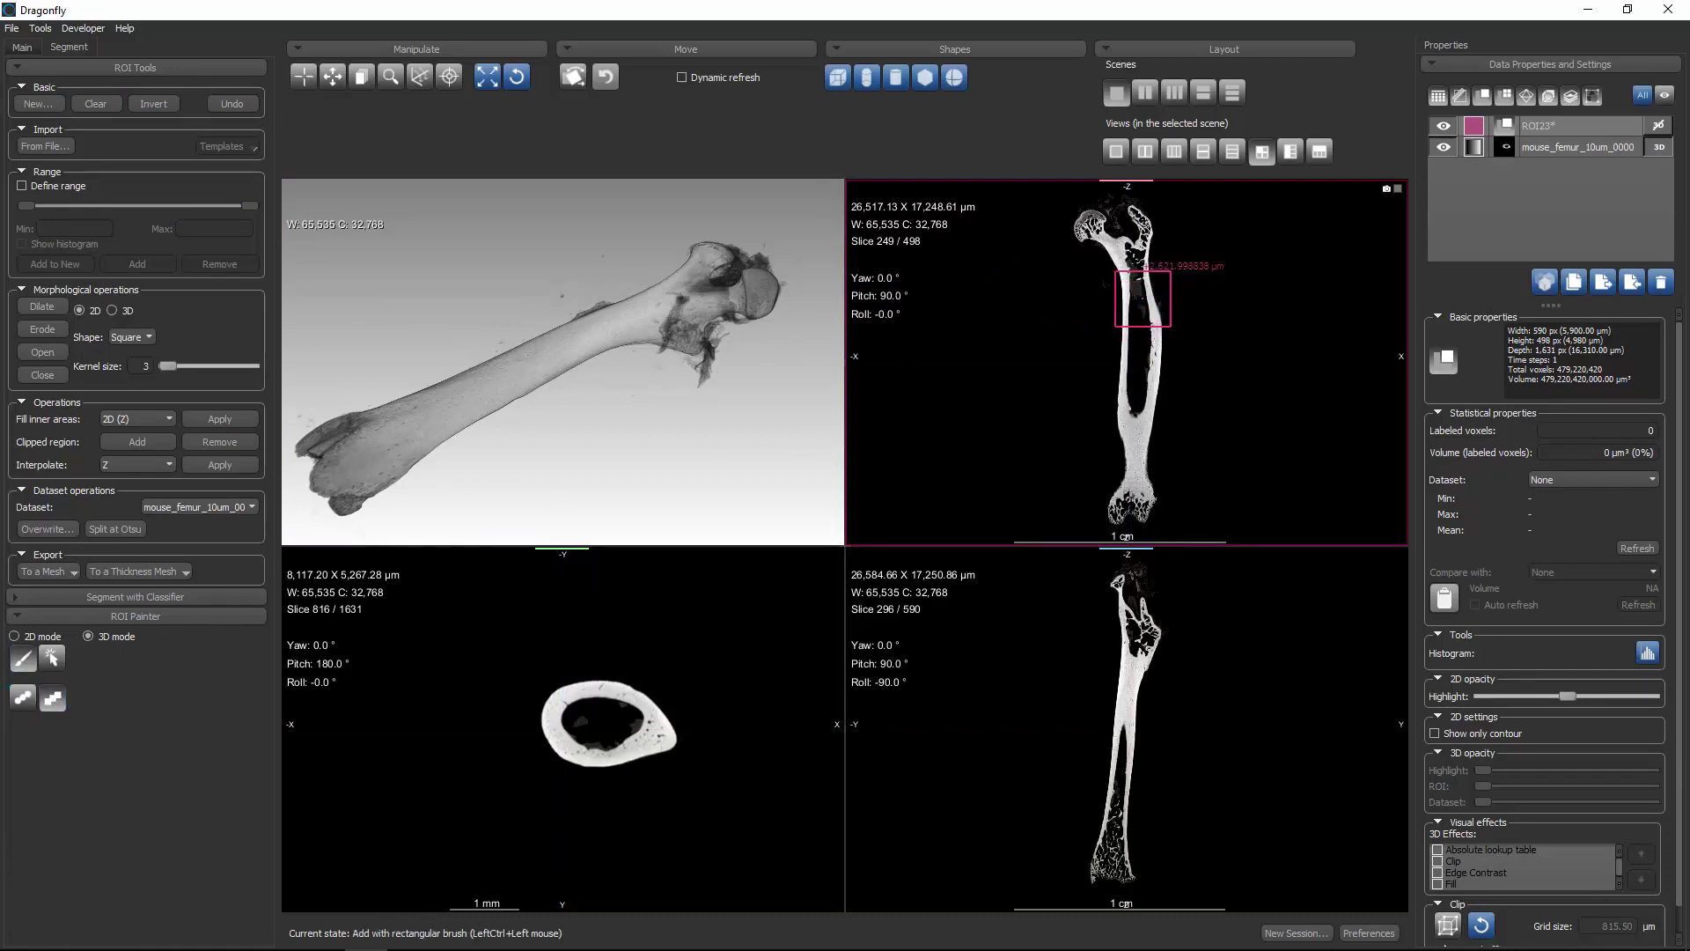
left_click(1141, 288, "ctrl")
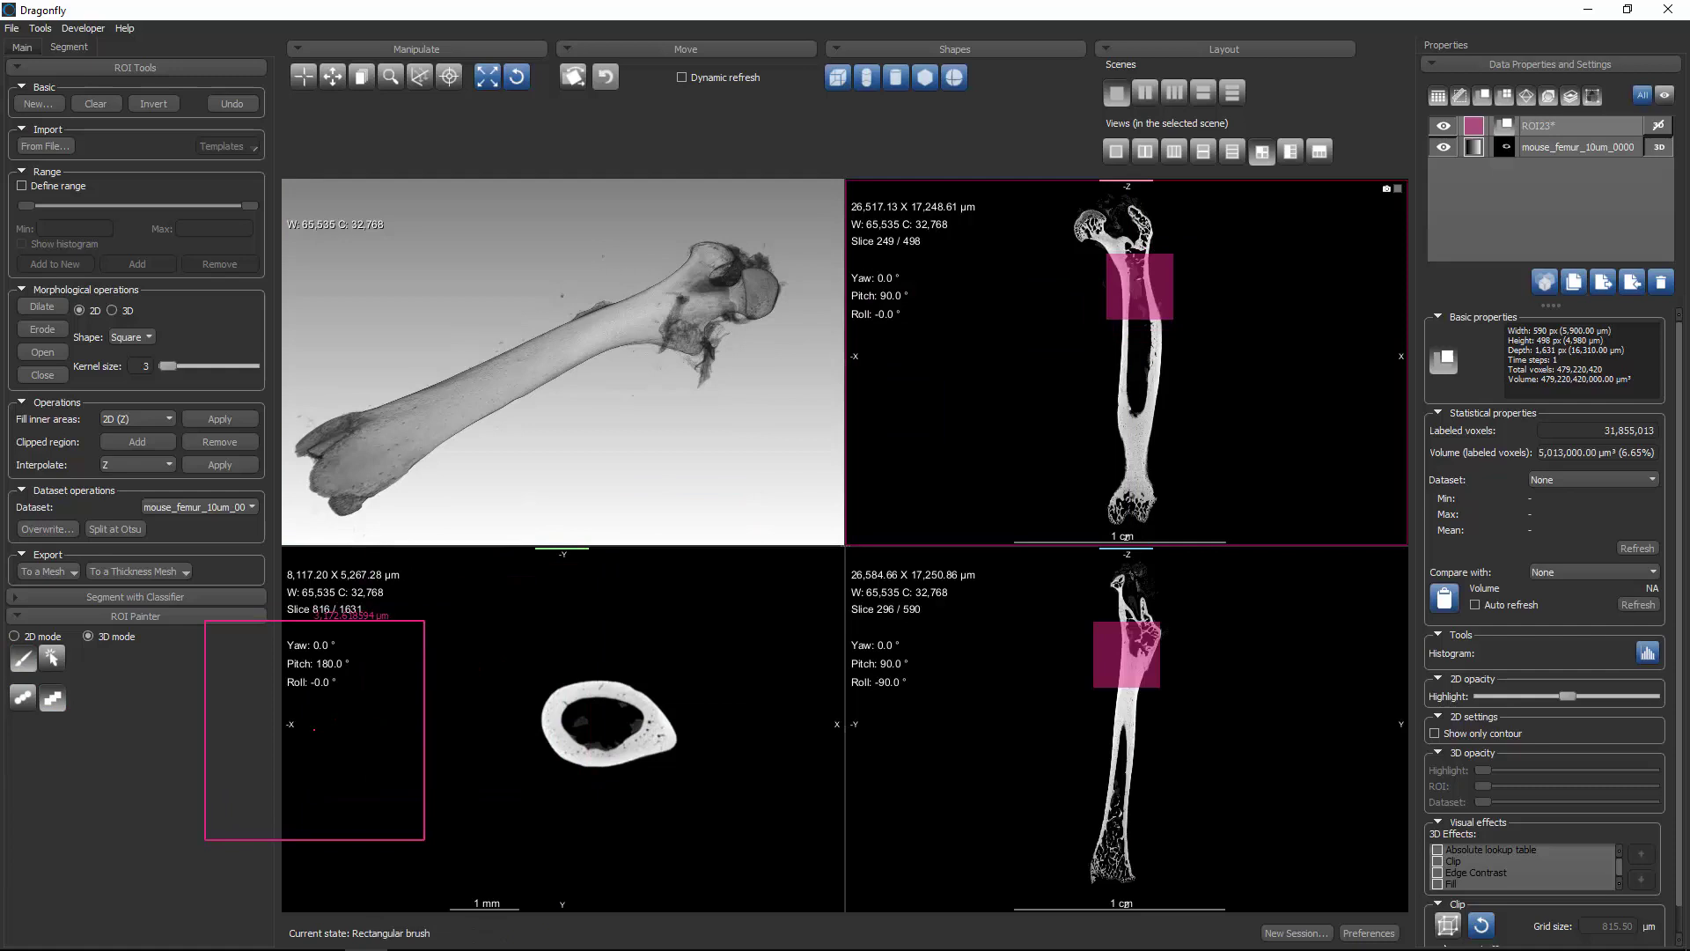
Create a second ROI in yellow (#ffff00) and paint a 3D block over the lower shaft with the rectangular brush
left_click(37, 103)
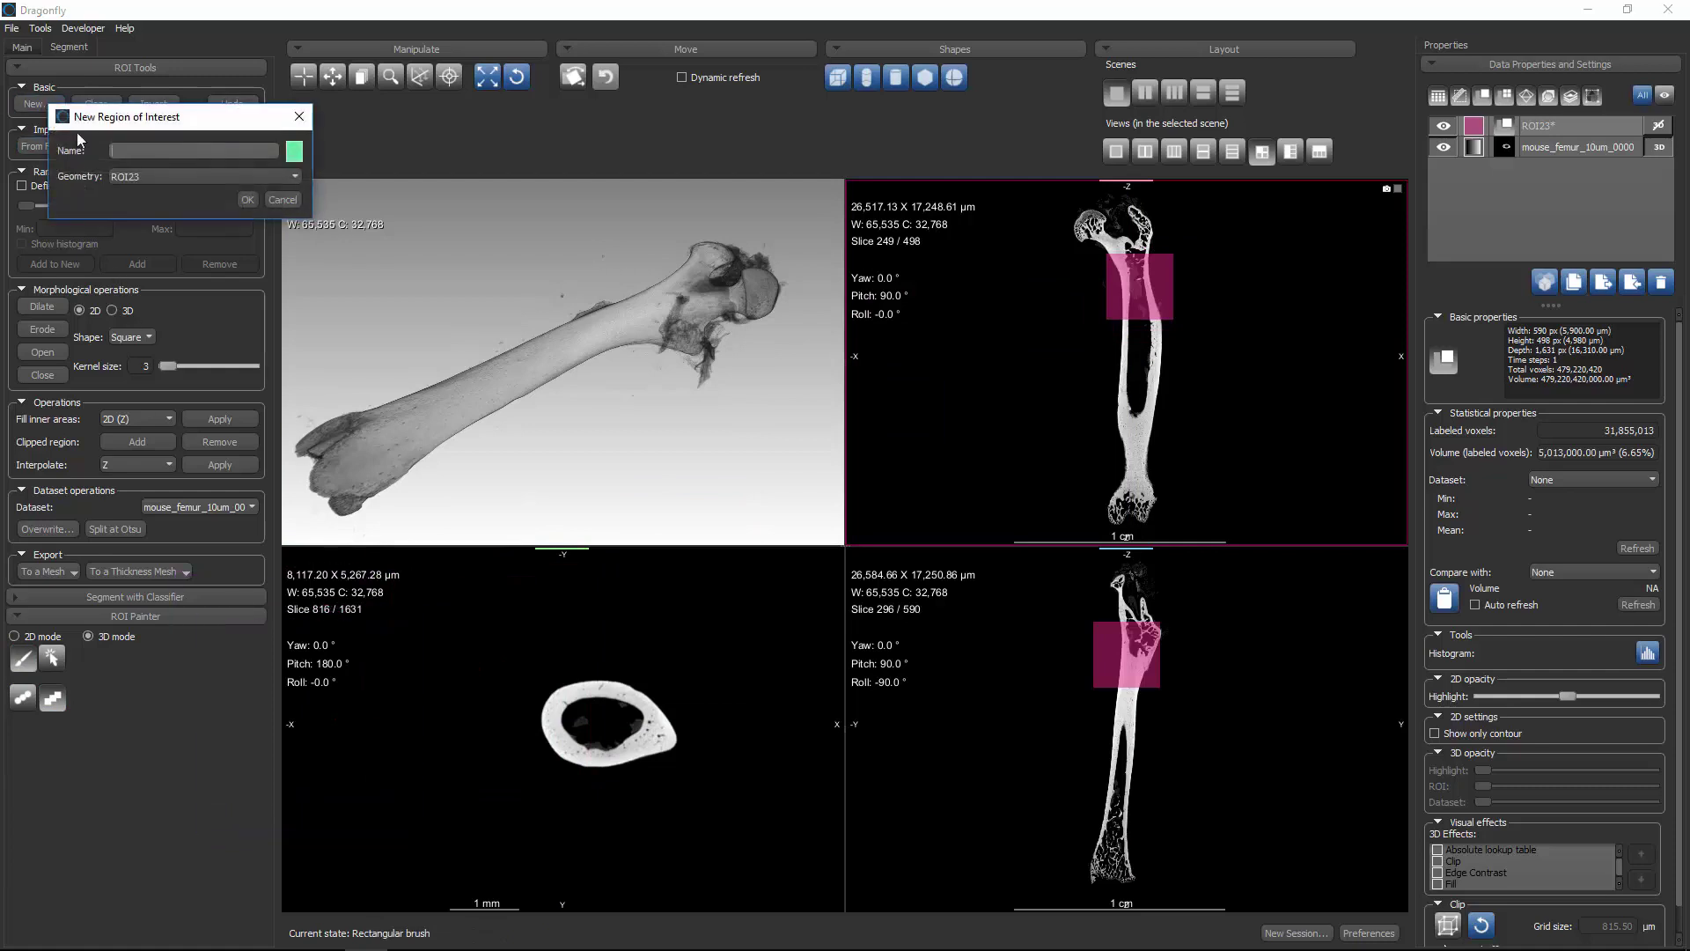
left_click(295, 151)
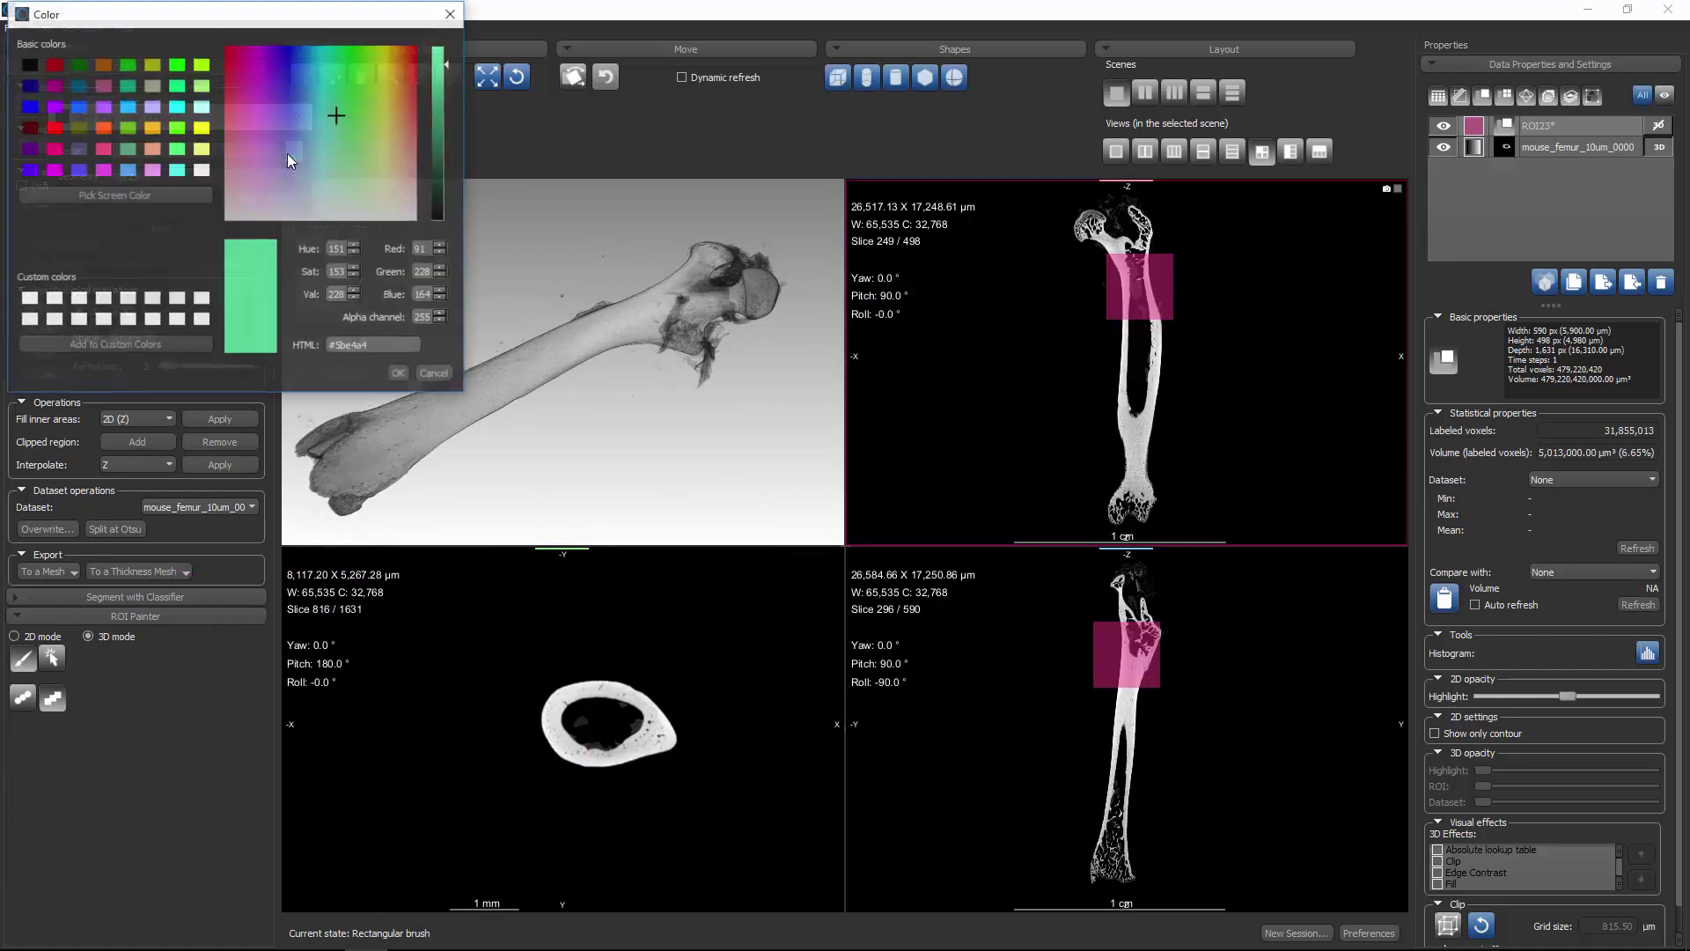
left_click(201, 128)
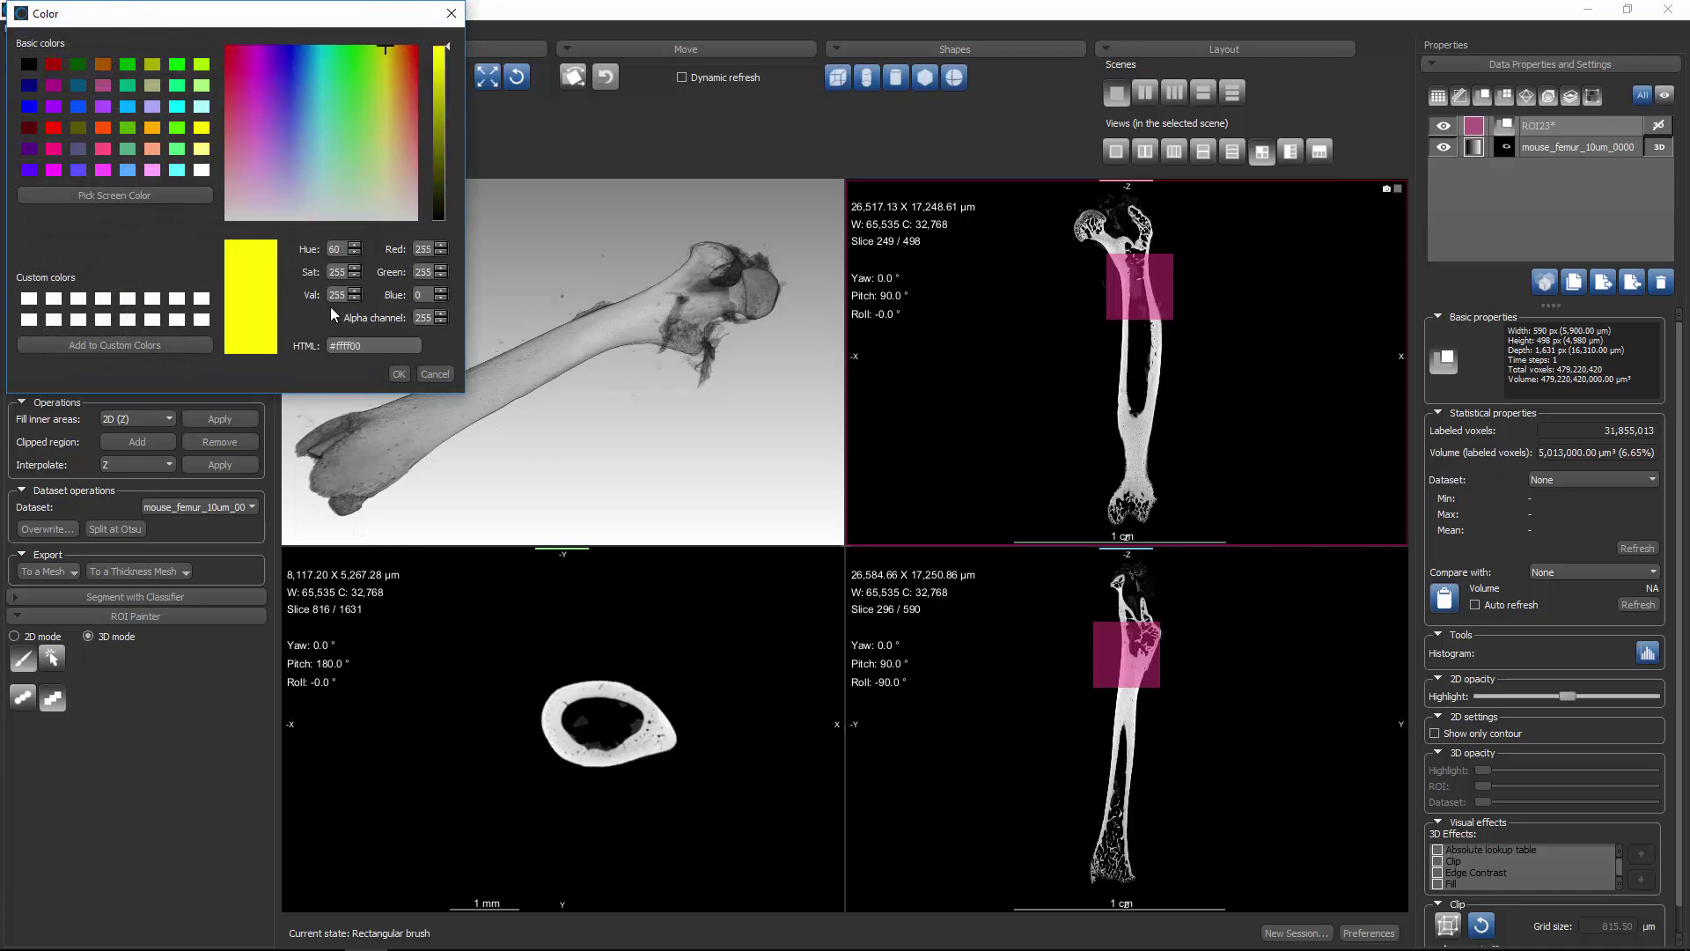
left_click(396, 373)
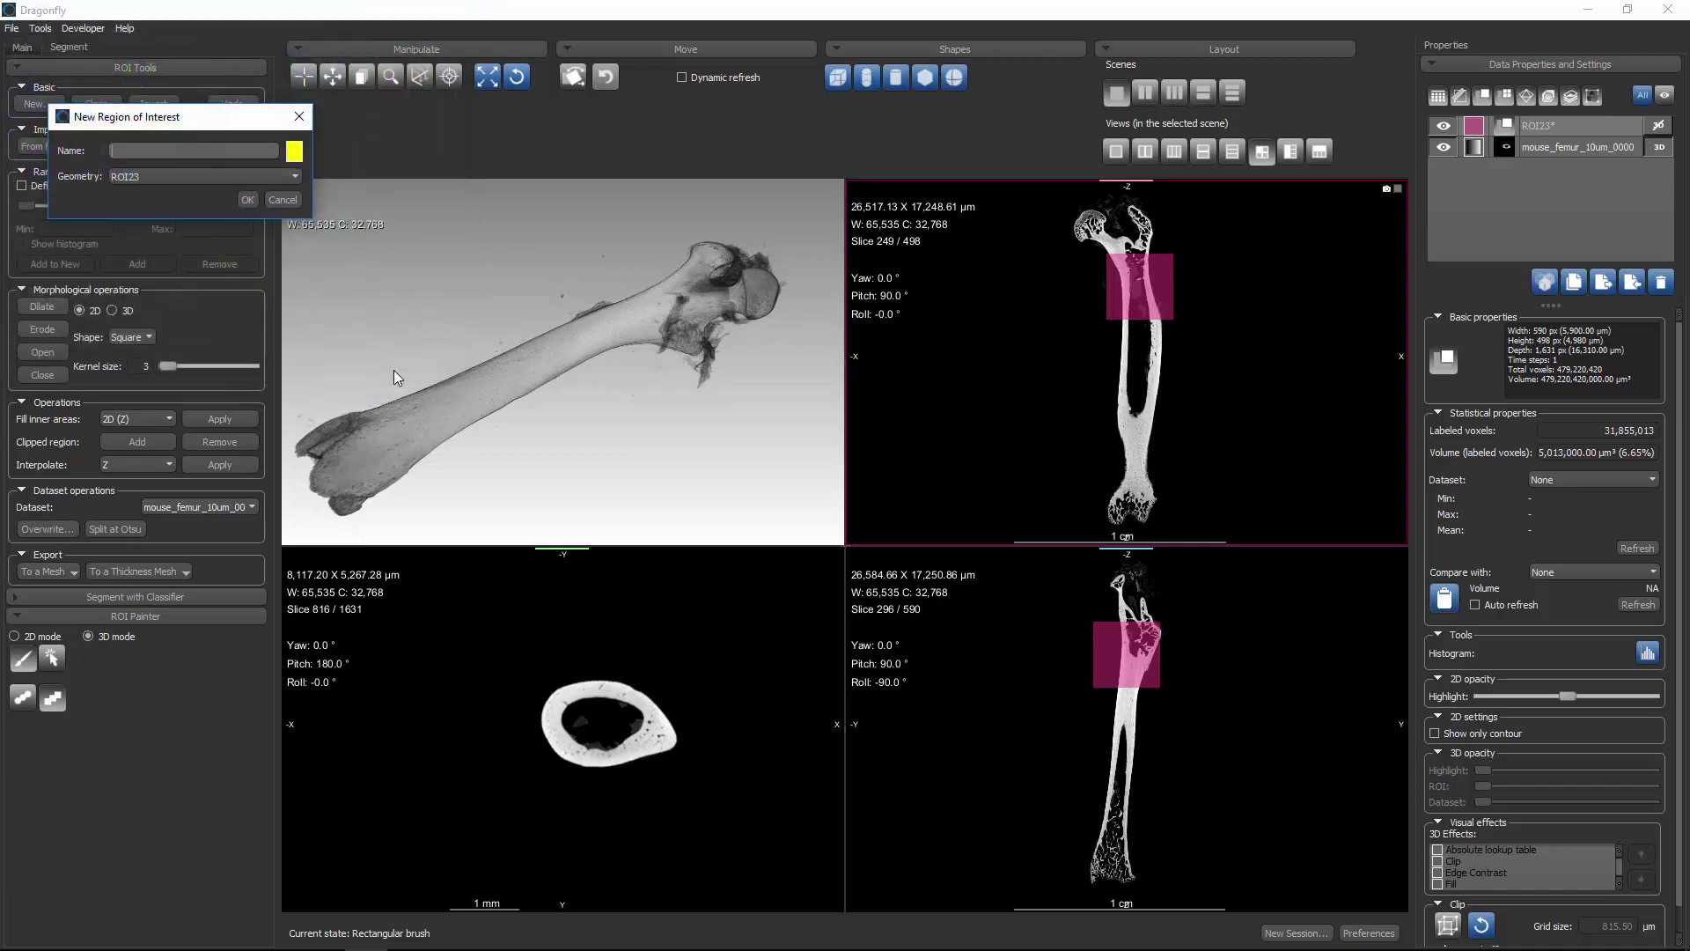
left_click(248, 200)
left_click(52, 698)
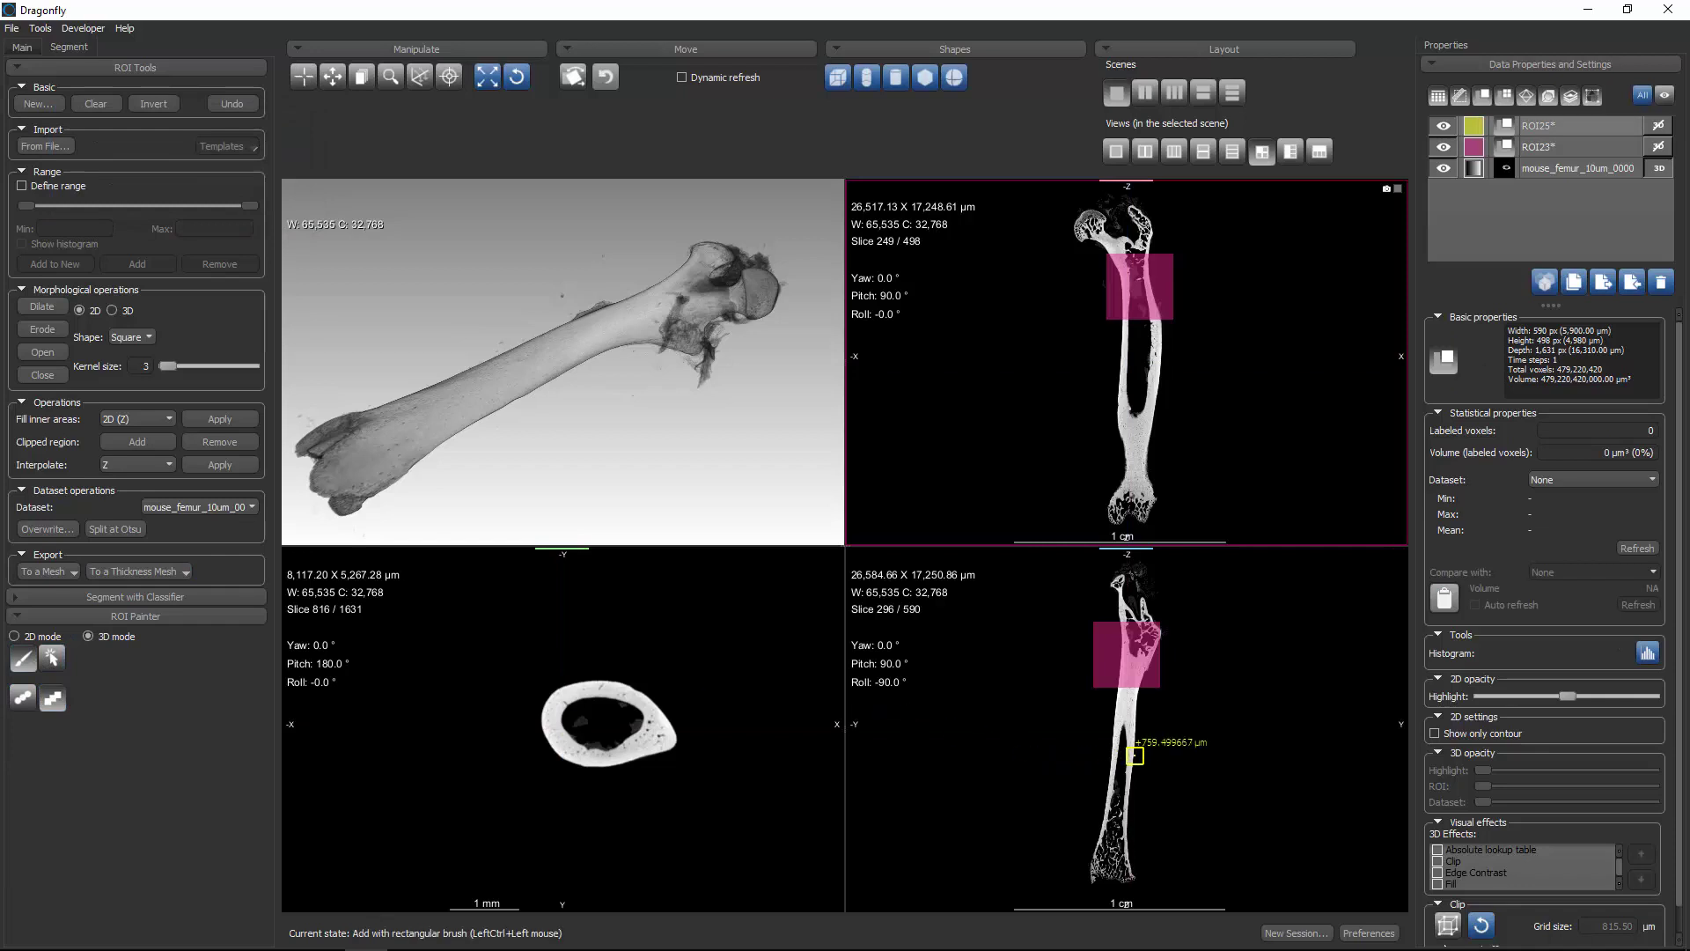
left_click(1120, 772, "ctrl")
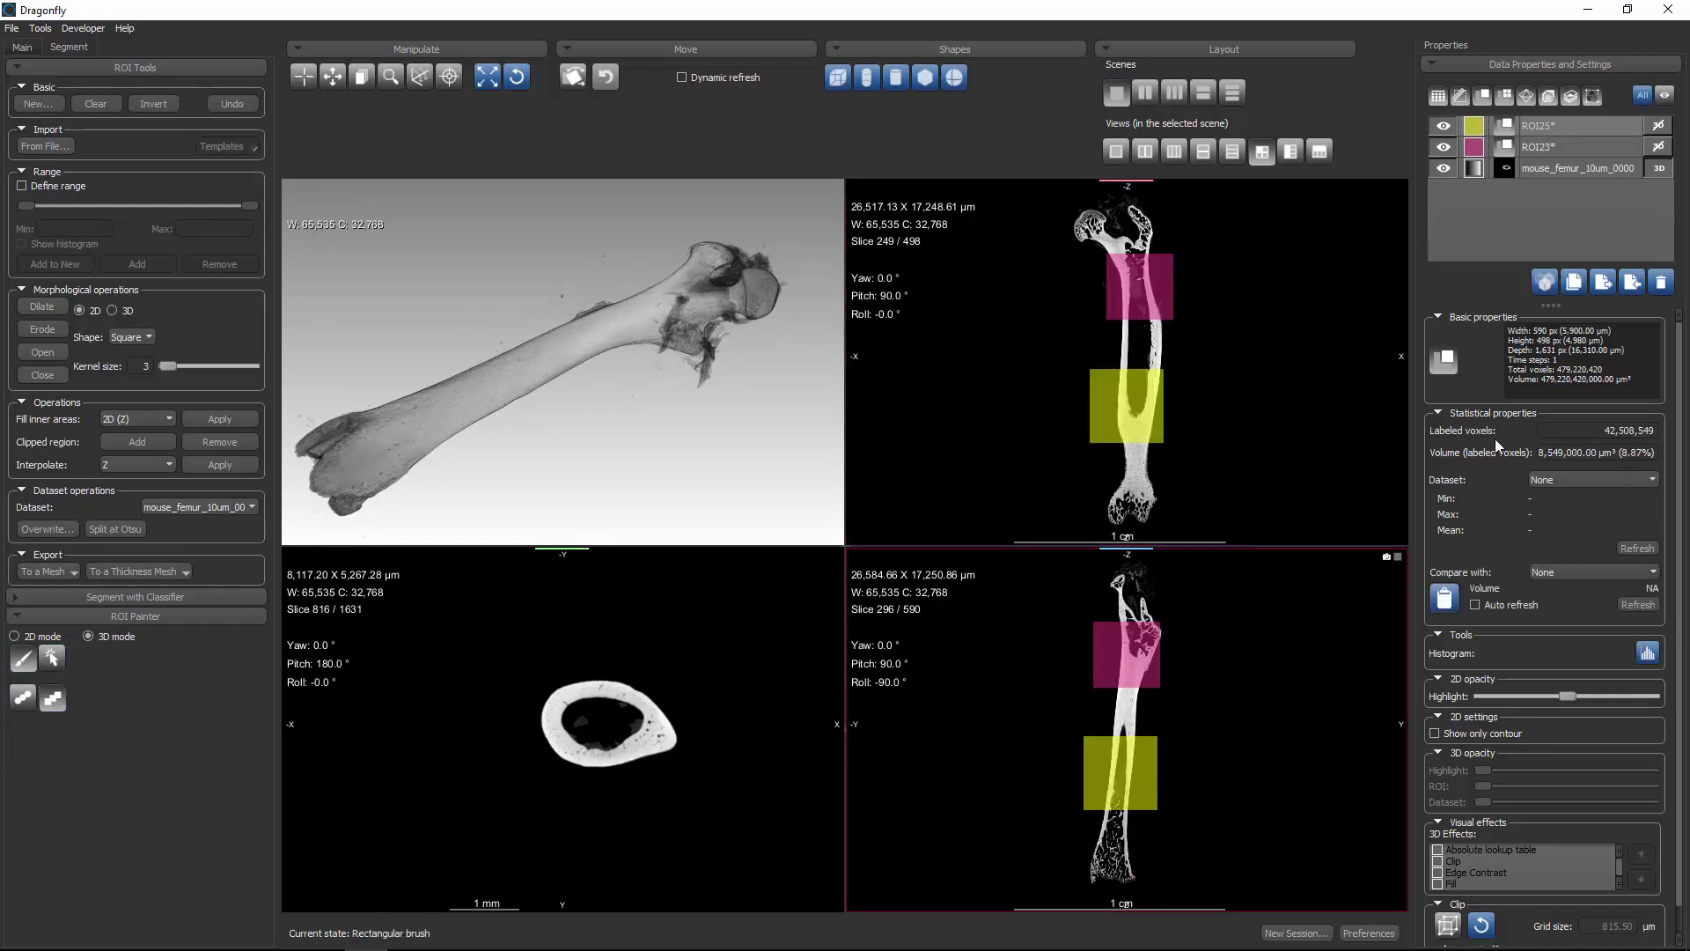
Rename the yellow ROI lower and the pink ROI upper
double_click(1553, 130)
type("lower")
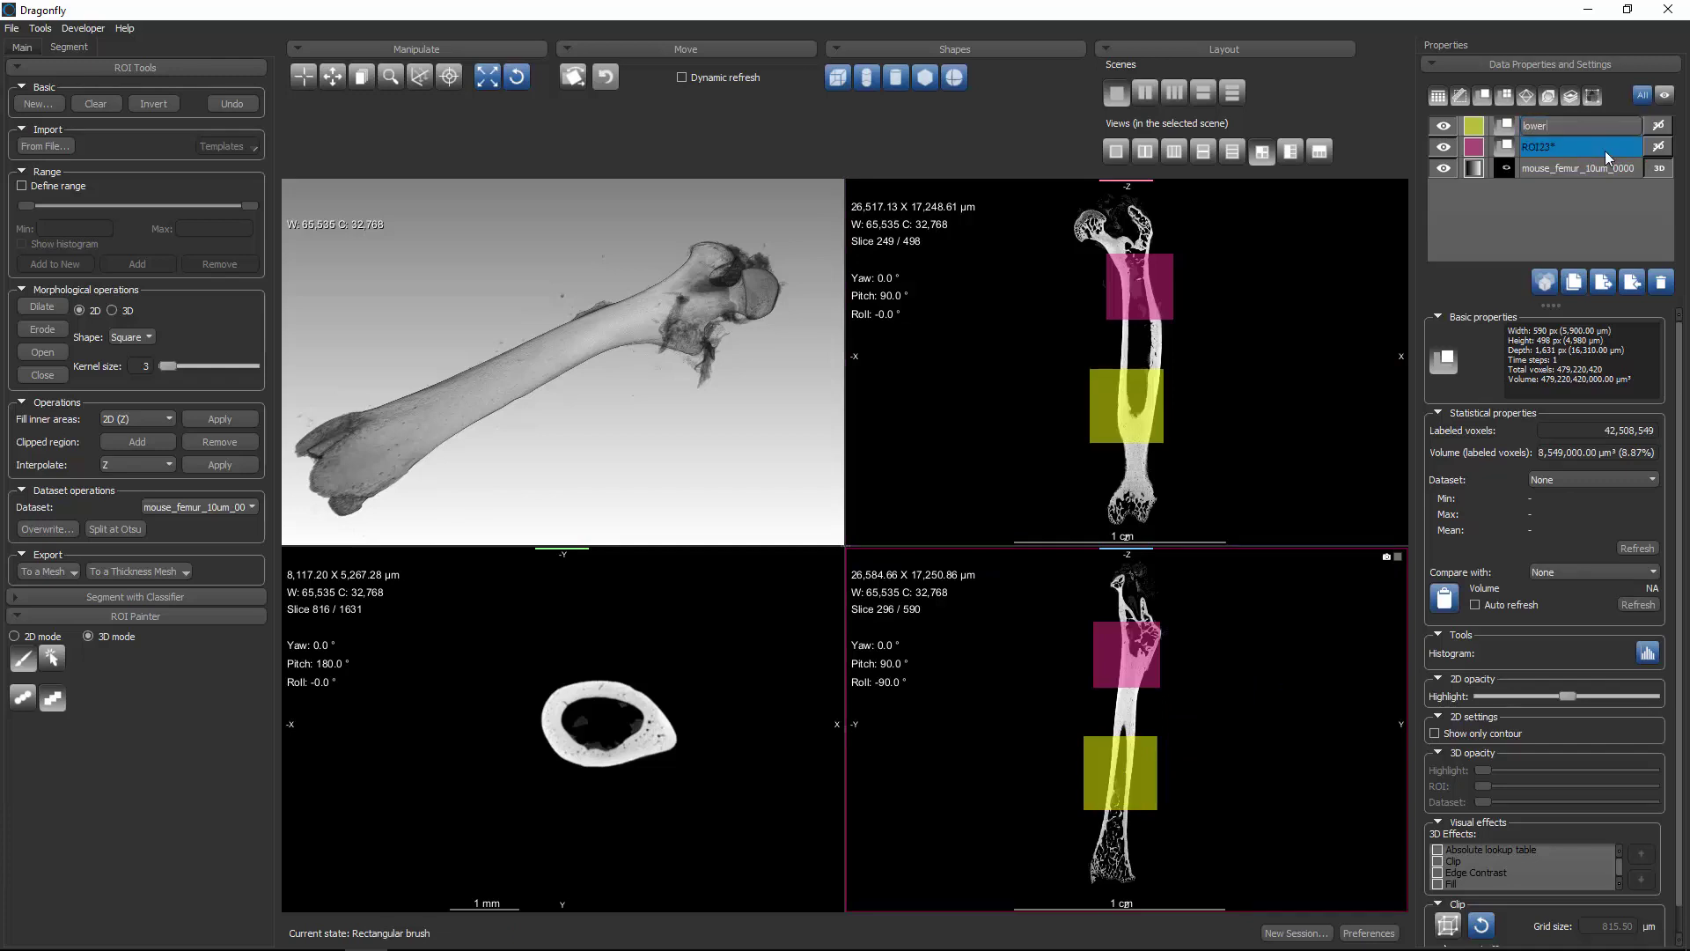
left_click(1576, 151)
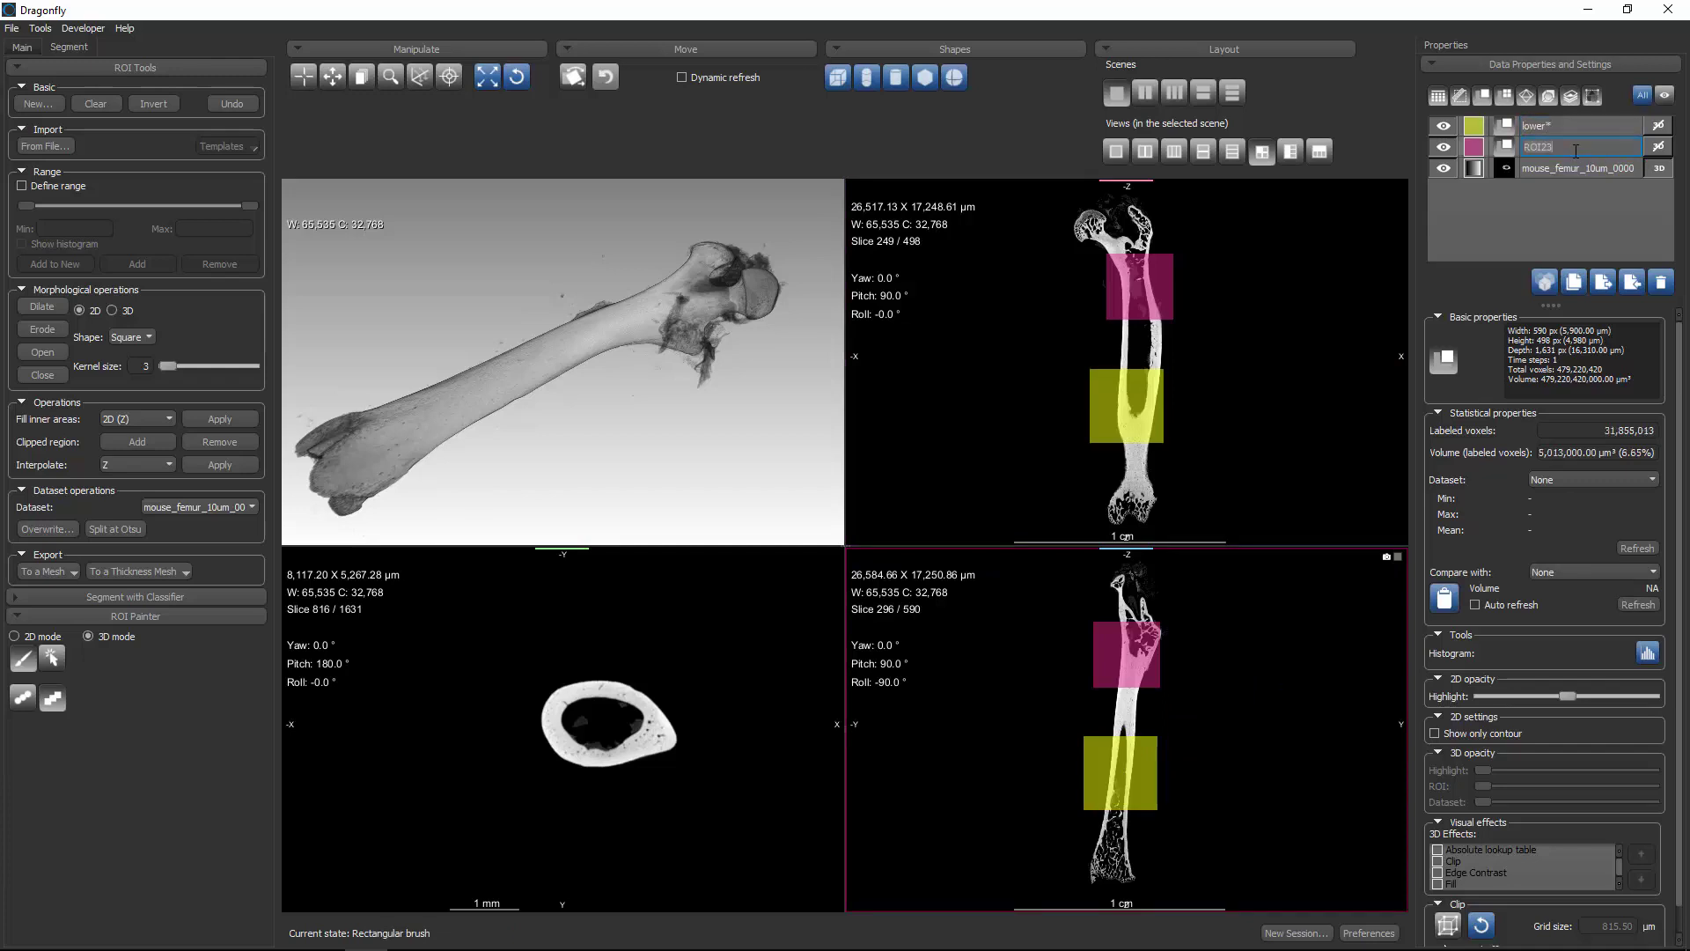
type("upper*")
key("Return")
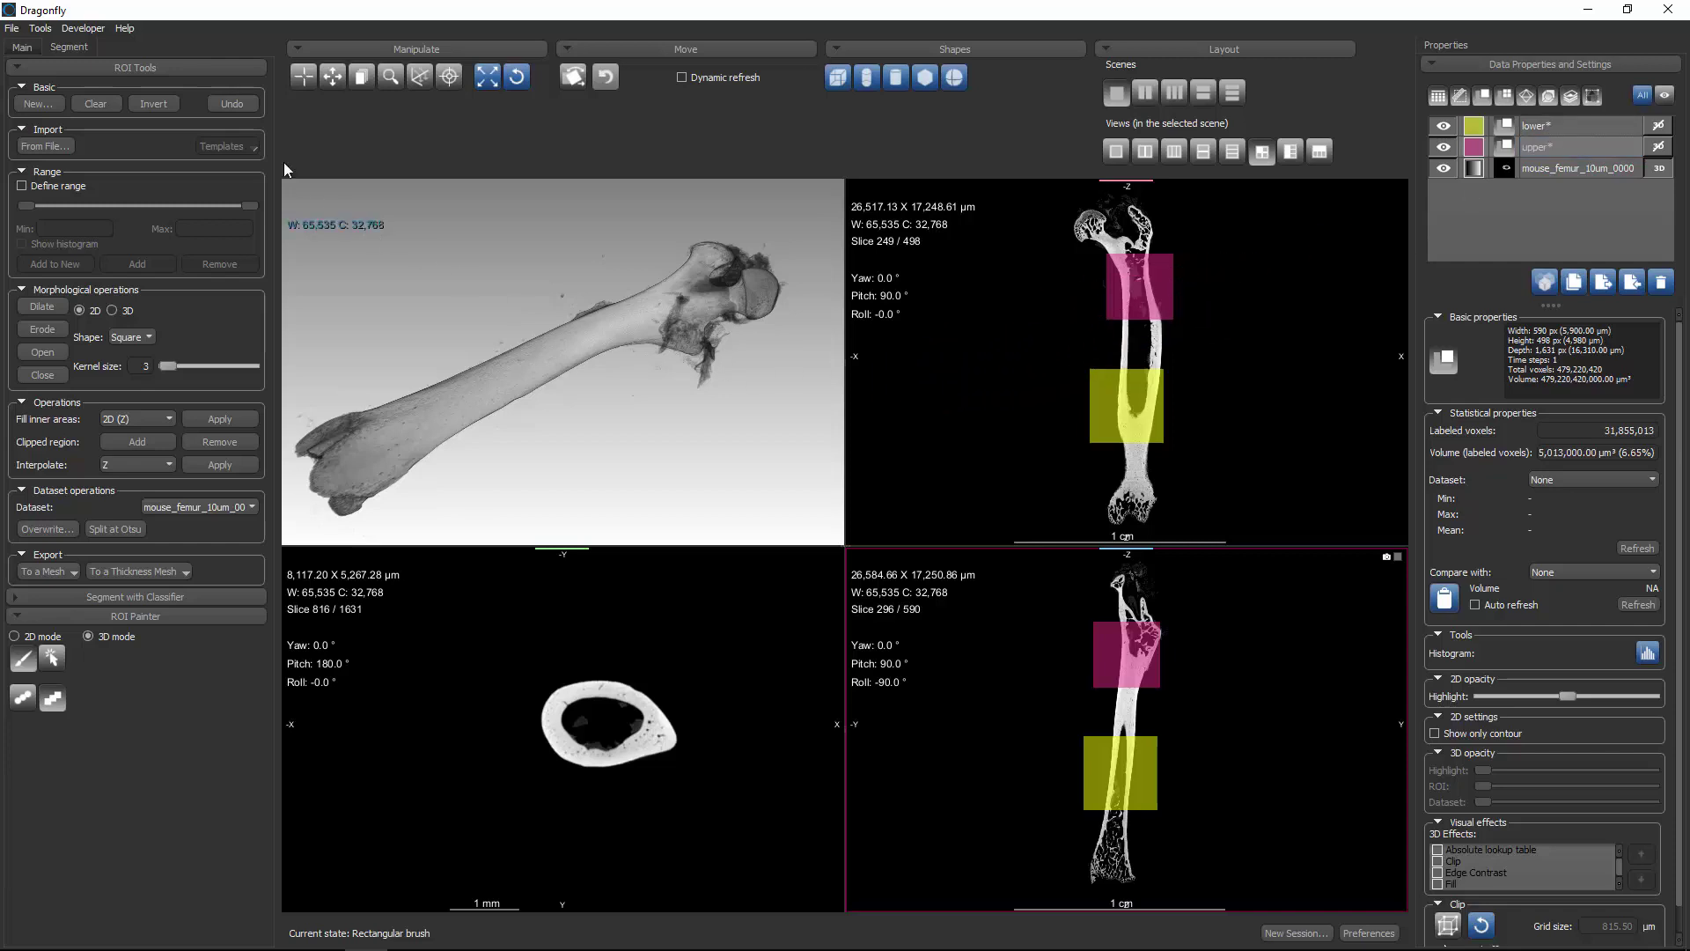
Load the SegmentBone macro in the Macro Player, and move and enlarge the window to show more of its steps
left_click(41, 28)
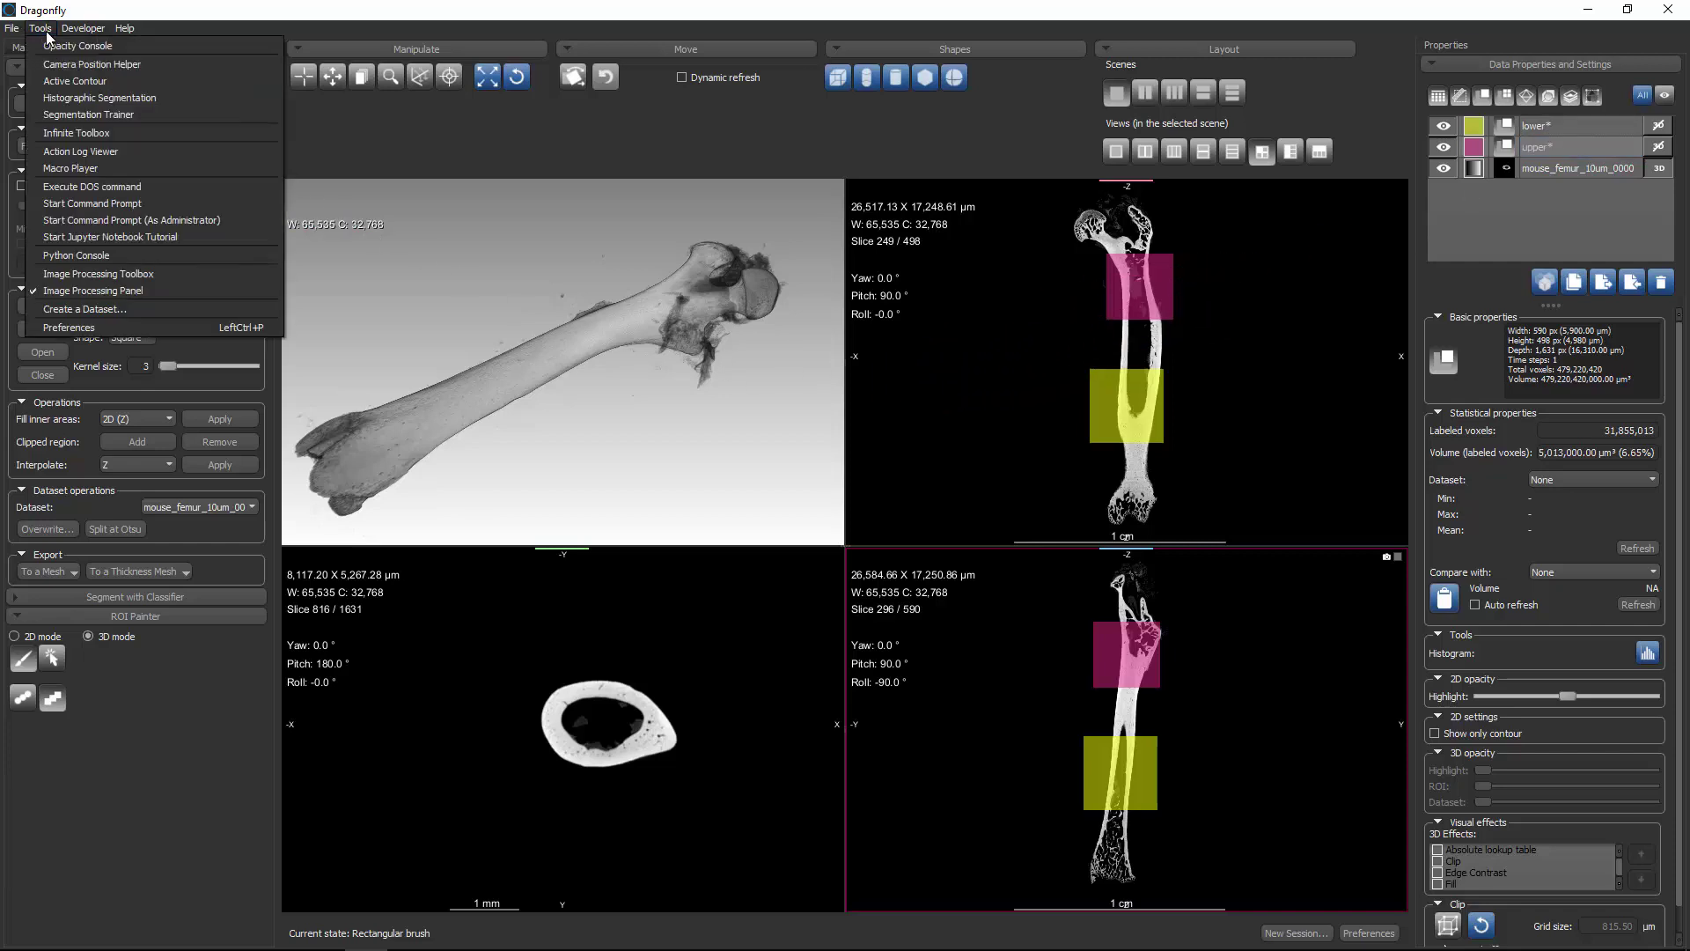
left_click(62, 167)
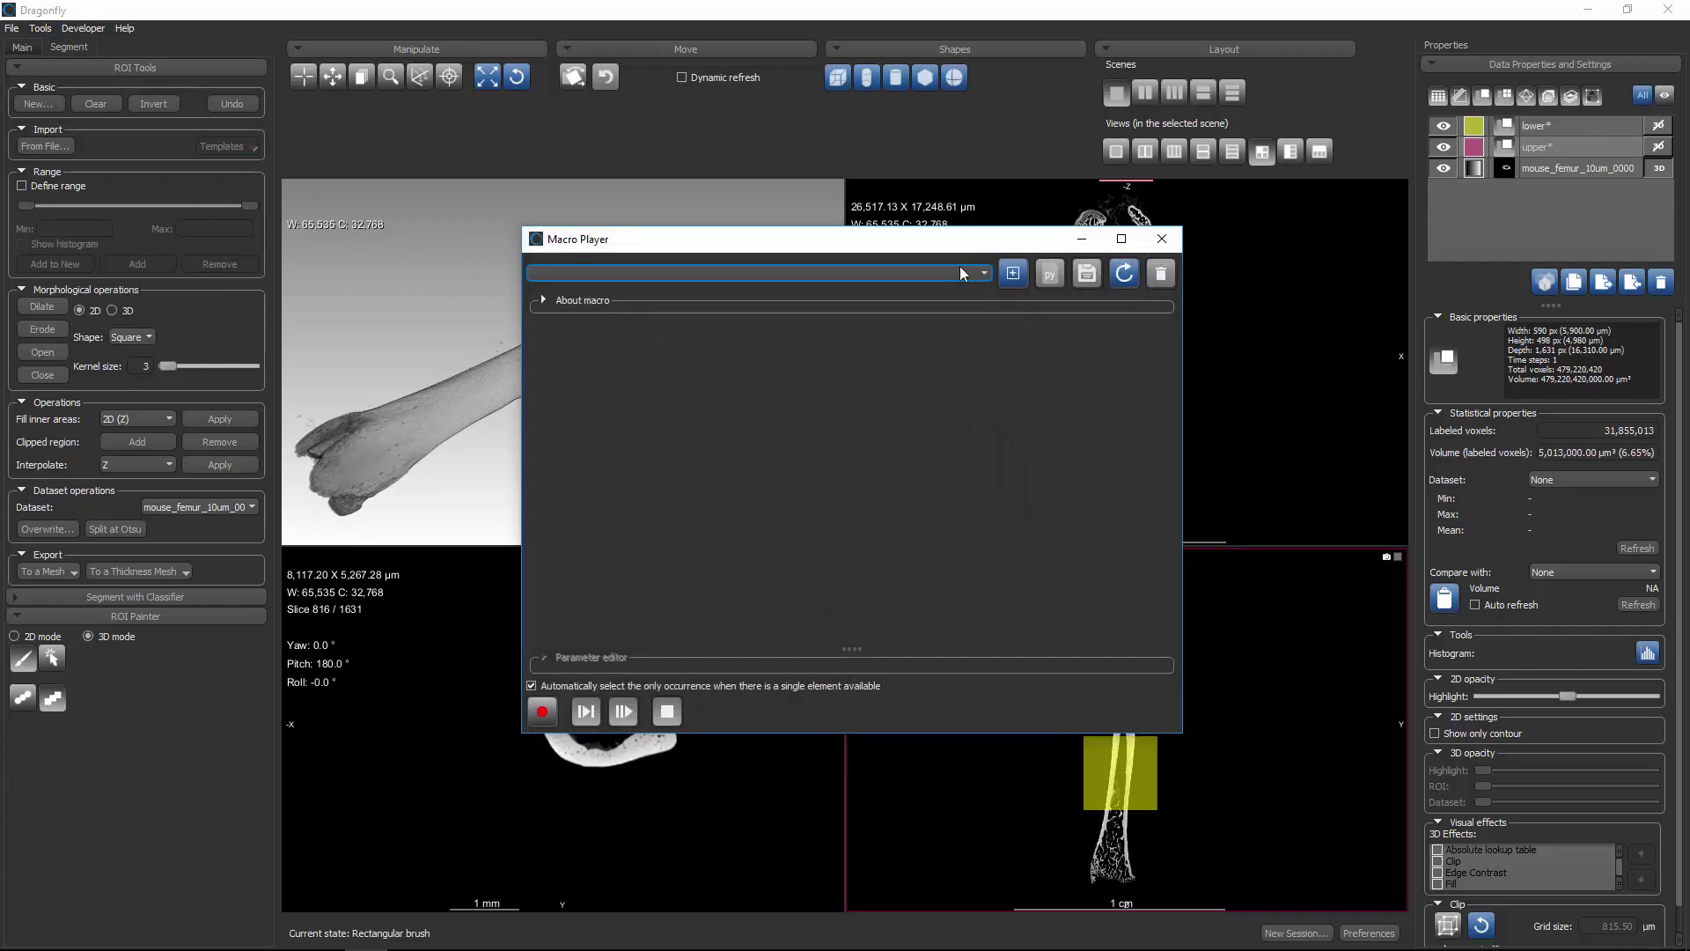
left_click(975, 272)
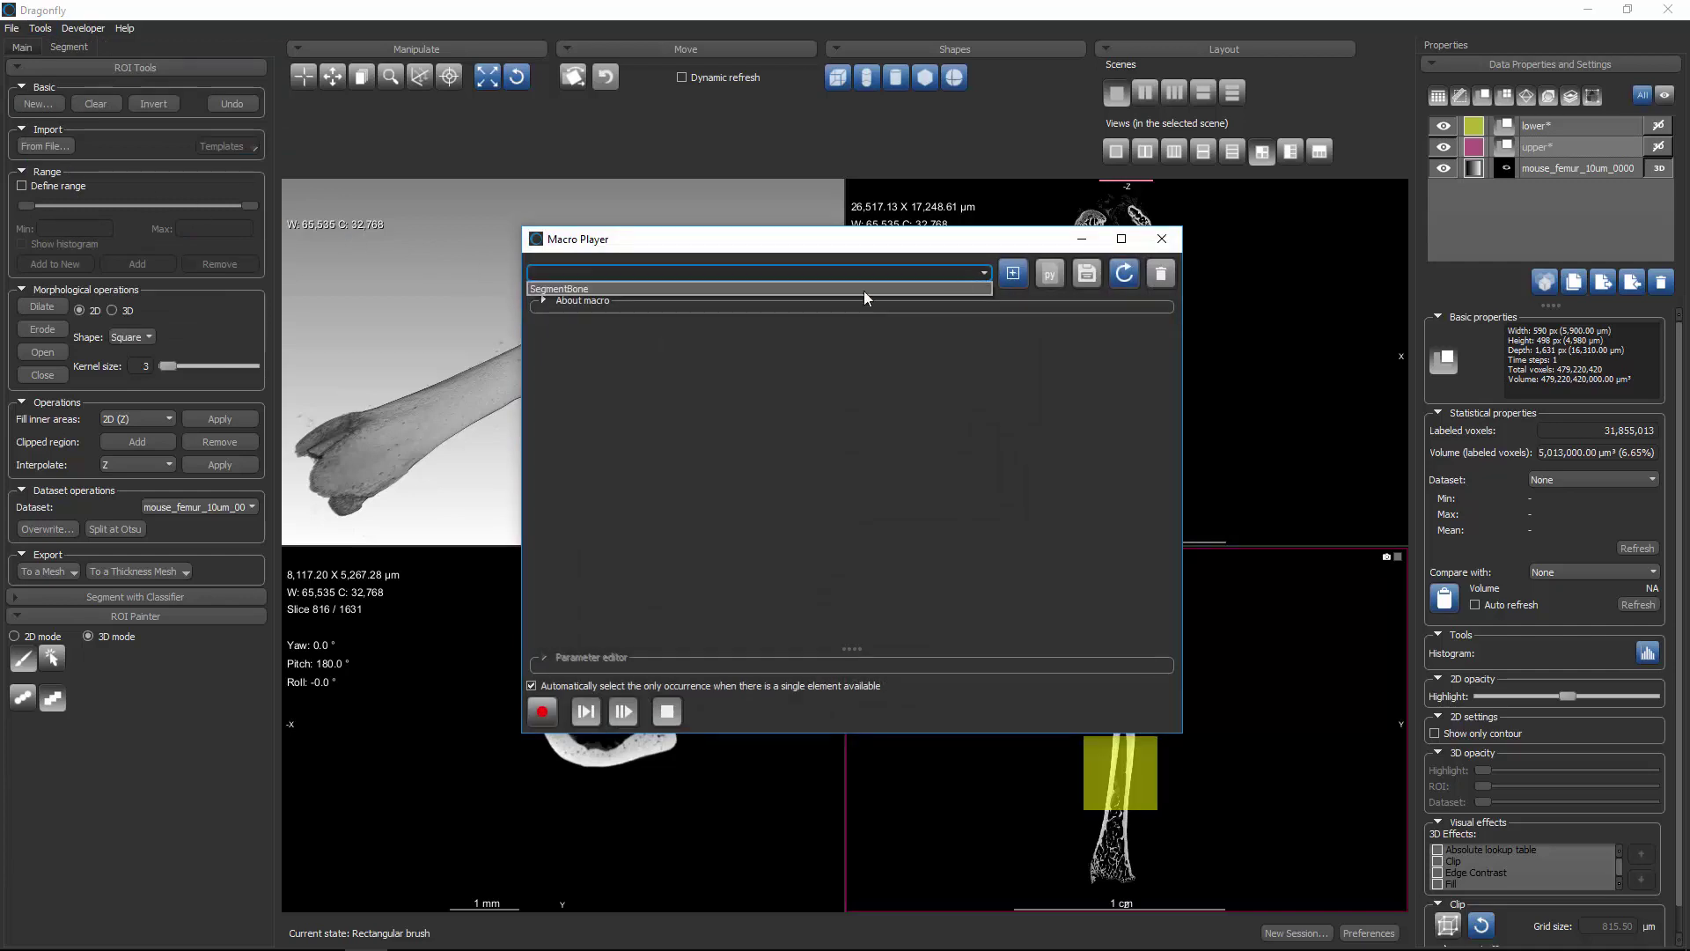
left_click(581, 289)
left_click_drag(748, 233, 1057, 113)
left_click_drag(1215, 612, 1215, 872)
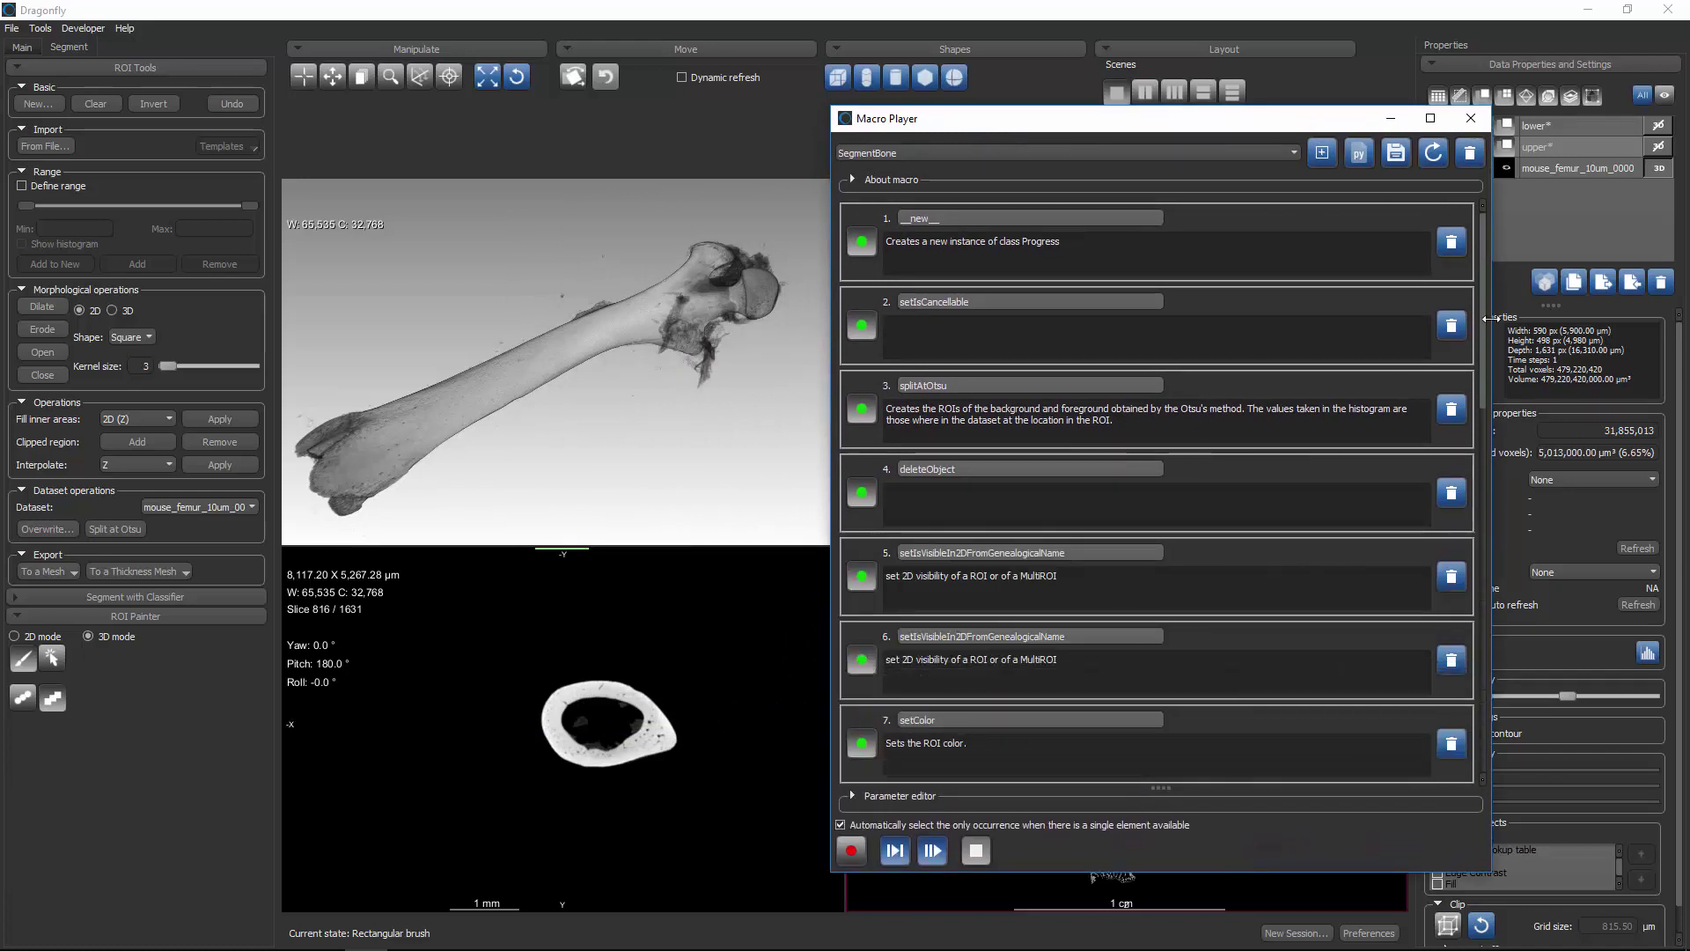
left_click_drag(1482, 327, 1484, 288)
Try skip mode on the macro's first step, and pause and skip modes on its setColor step
left_click(869, 247)
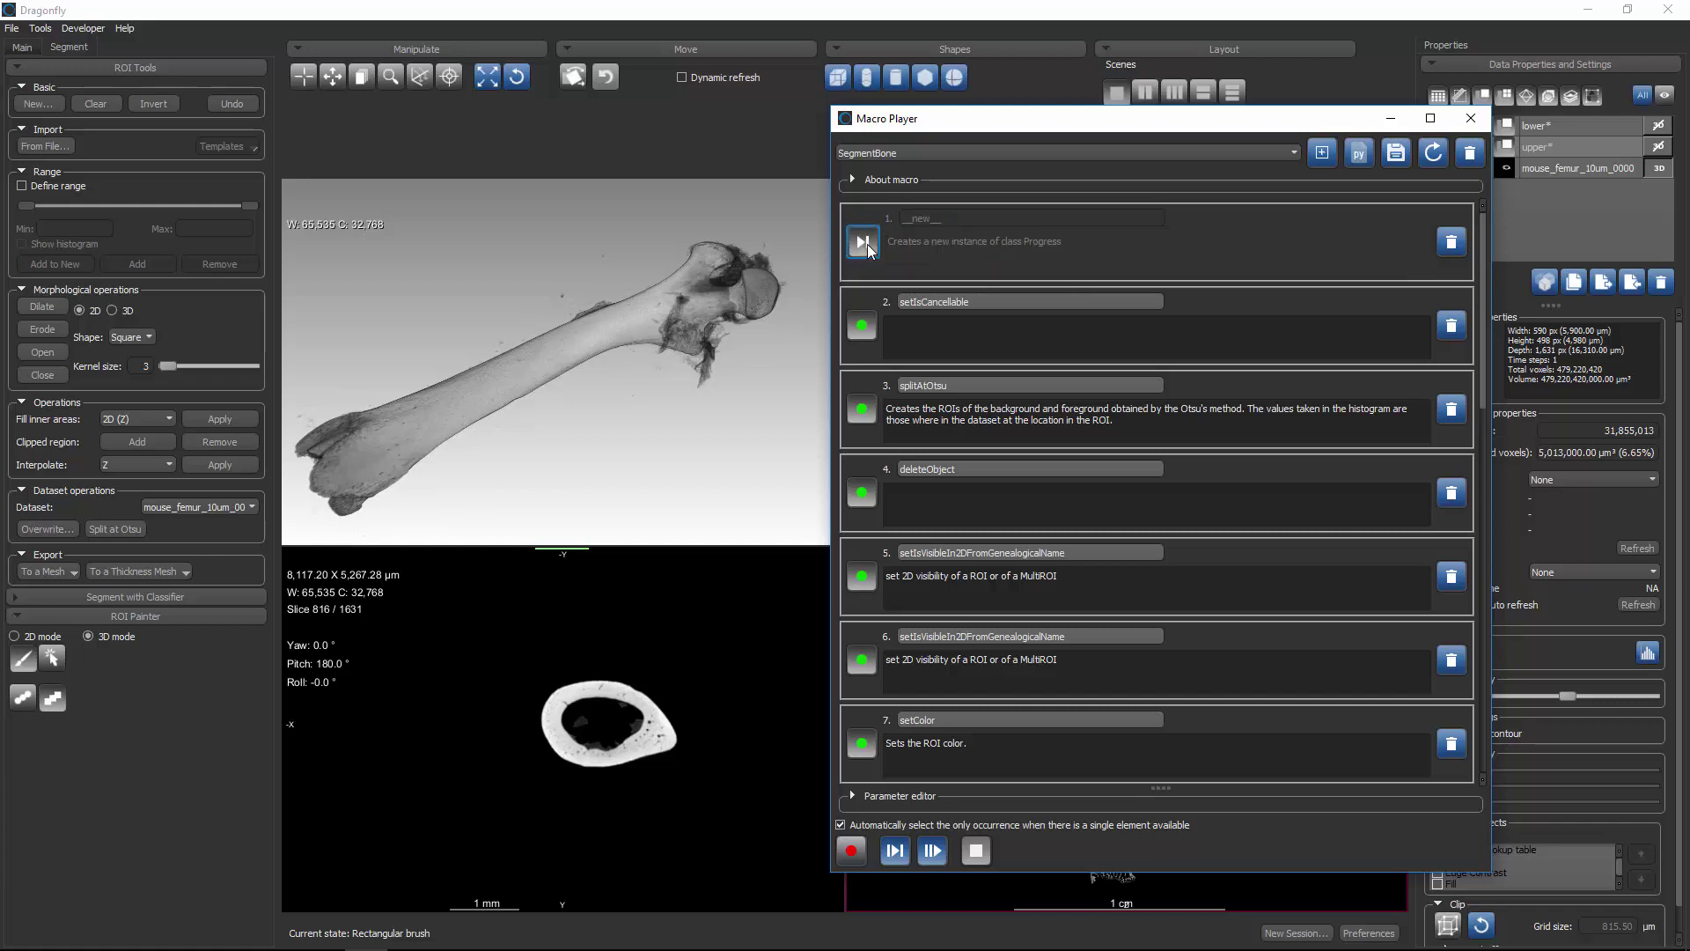
left_click(862, 743)
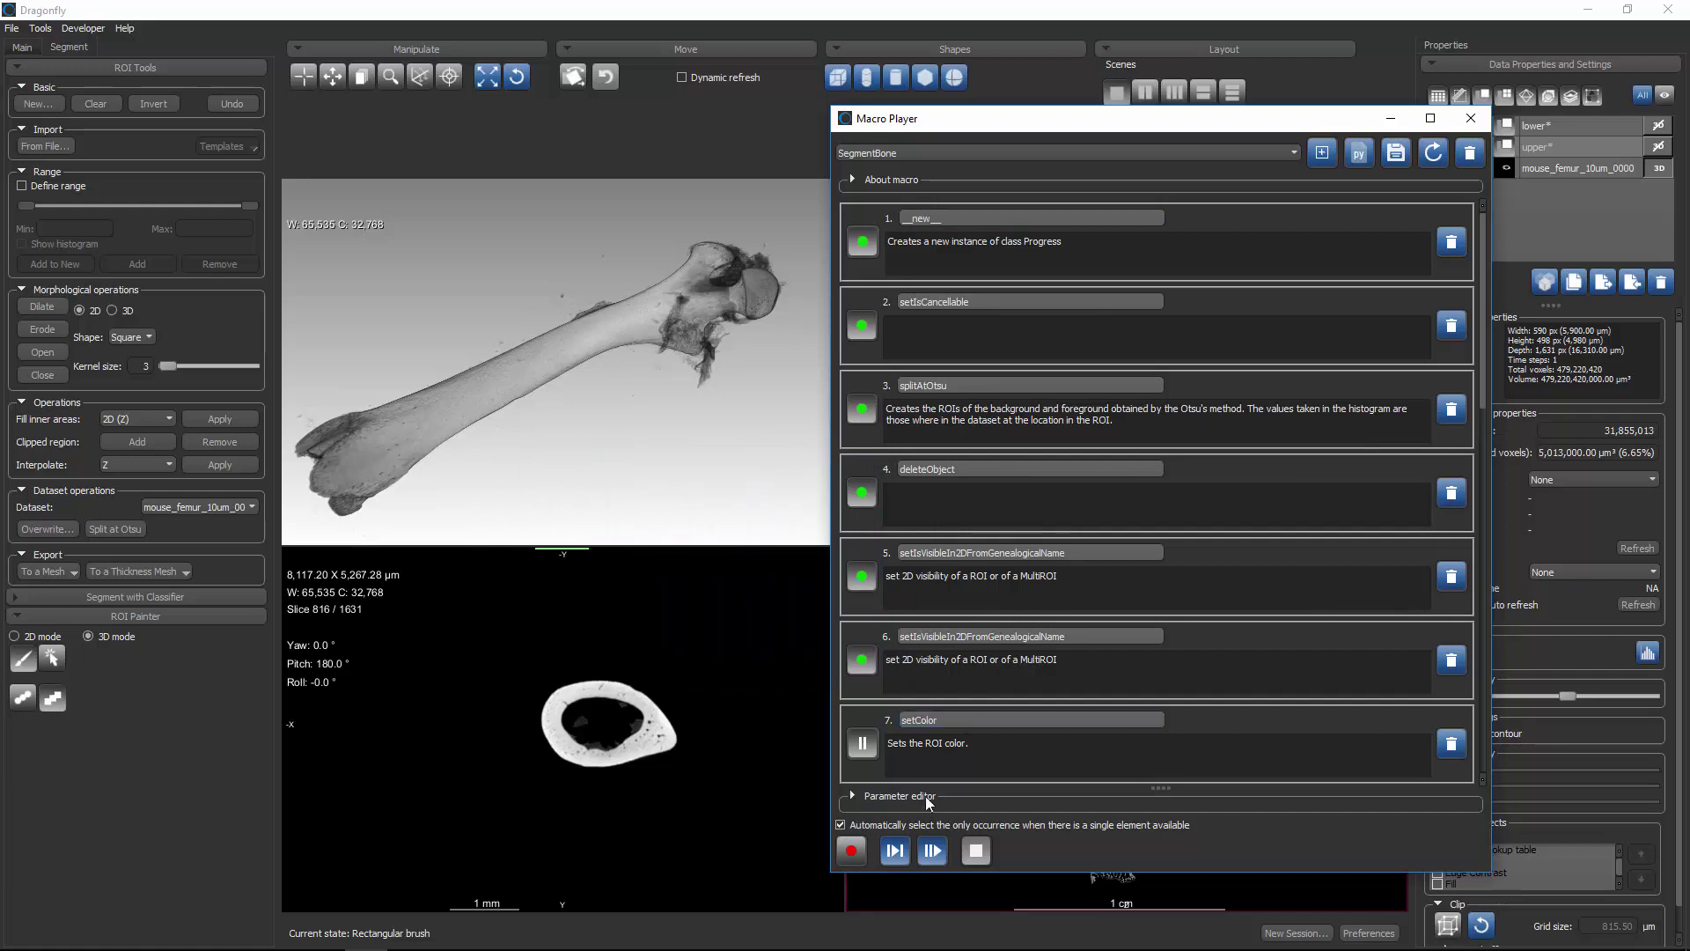
left_click(863, 744)
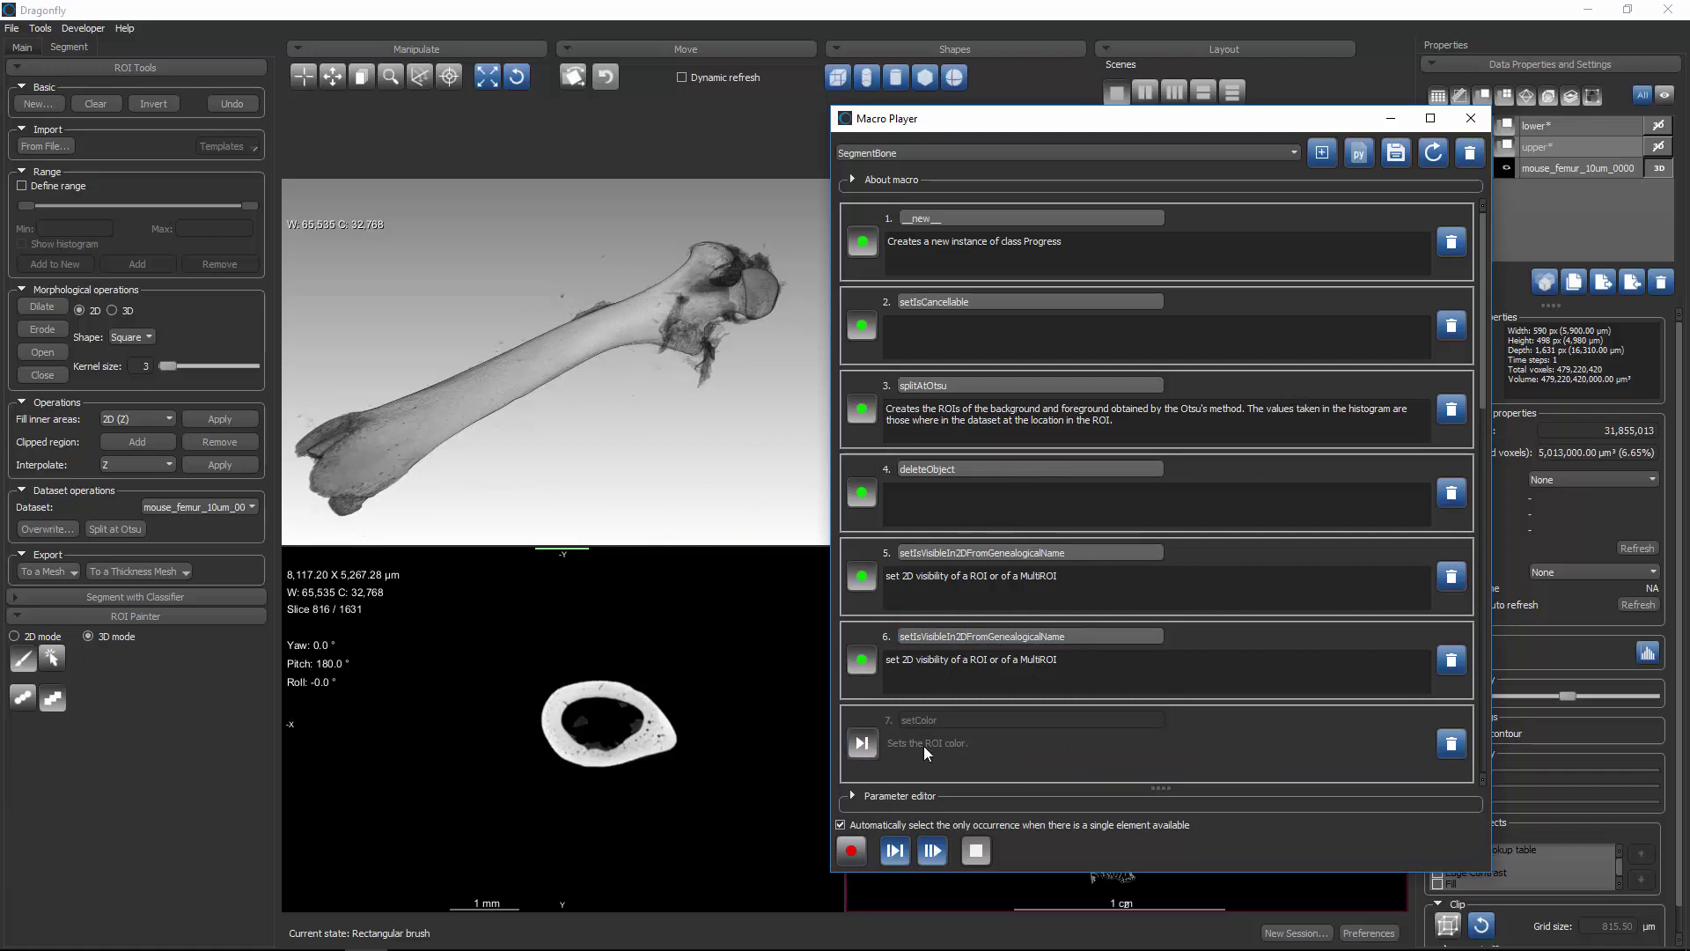
left_click(870, 744)
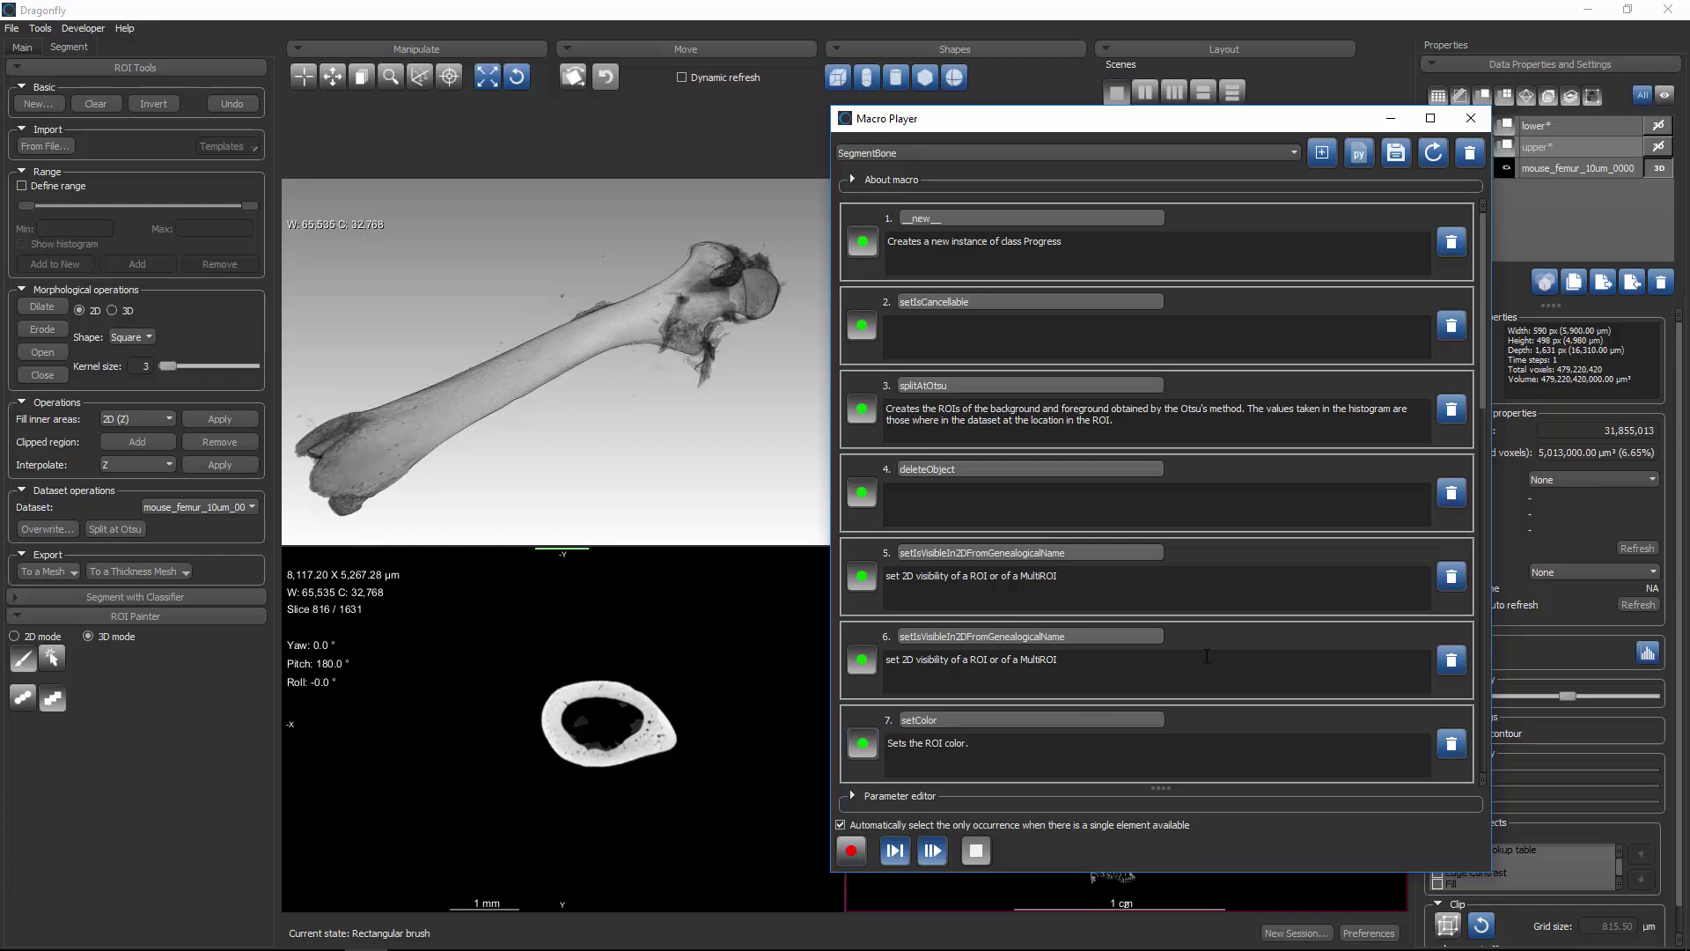
Rename the macro's splitAtOtsu step as Automatic Thresholding of the source ROI
left_click(961, 386)
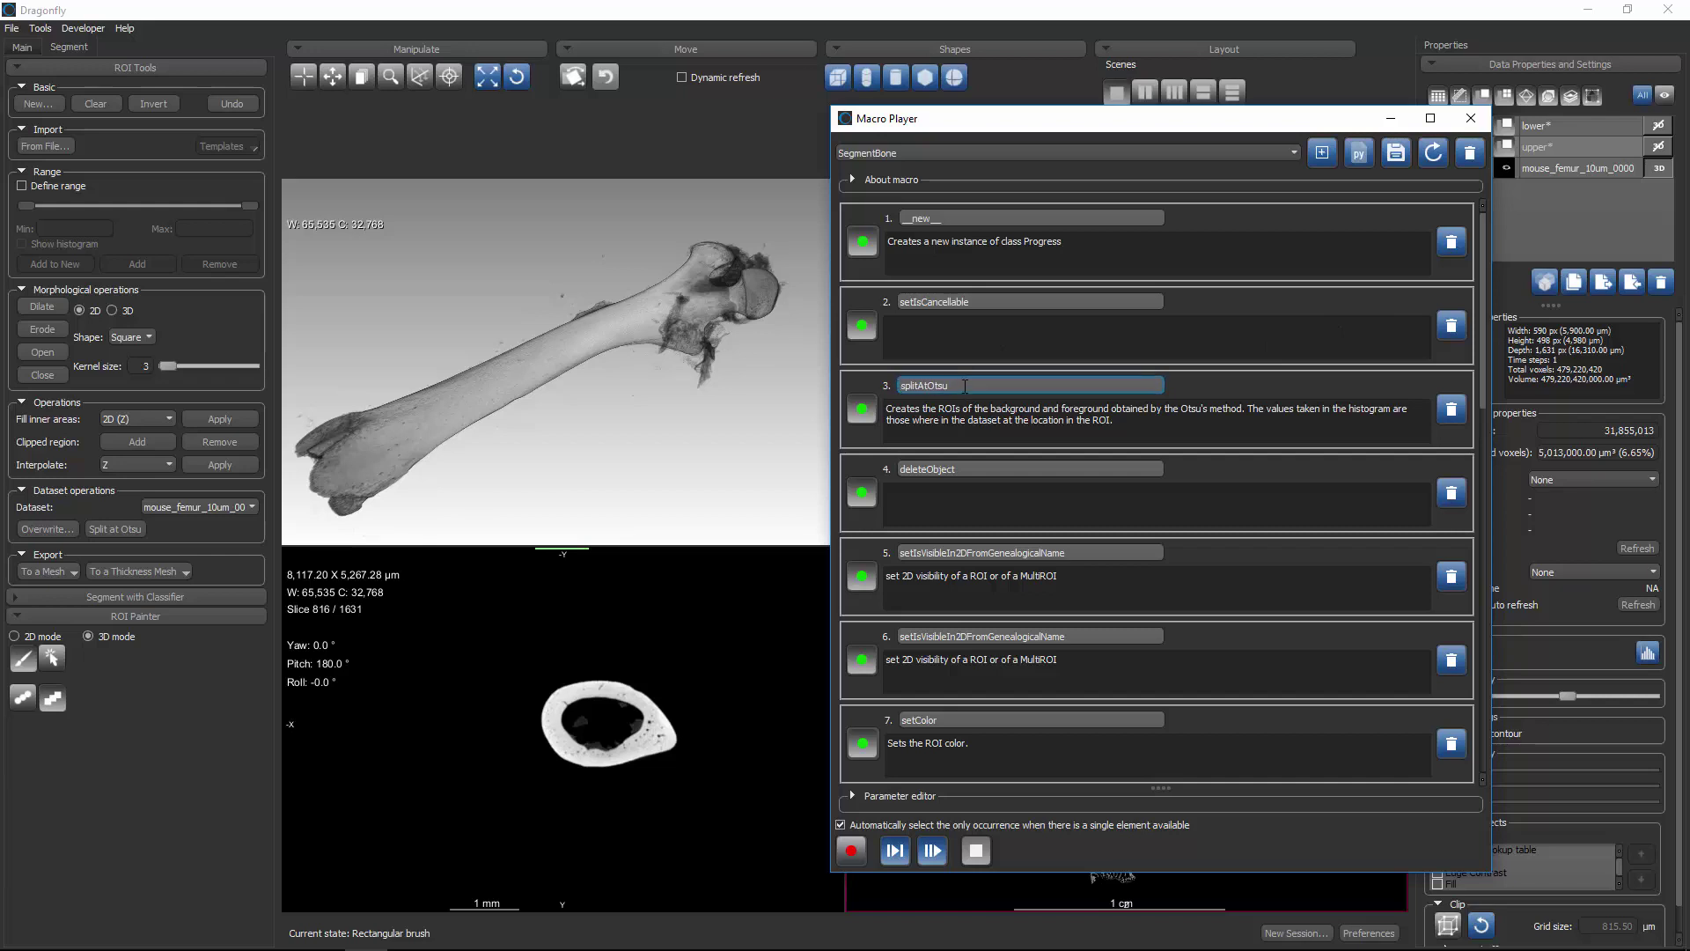
left_click_drag(969, 302, 897, 302)
left_click(976, 385)
left_click_drag(973, 385, 896, 384)
type("Automatic Thresholdi")
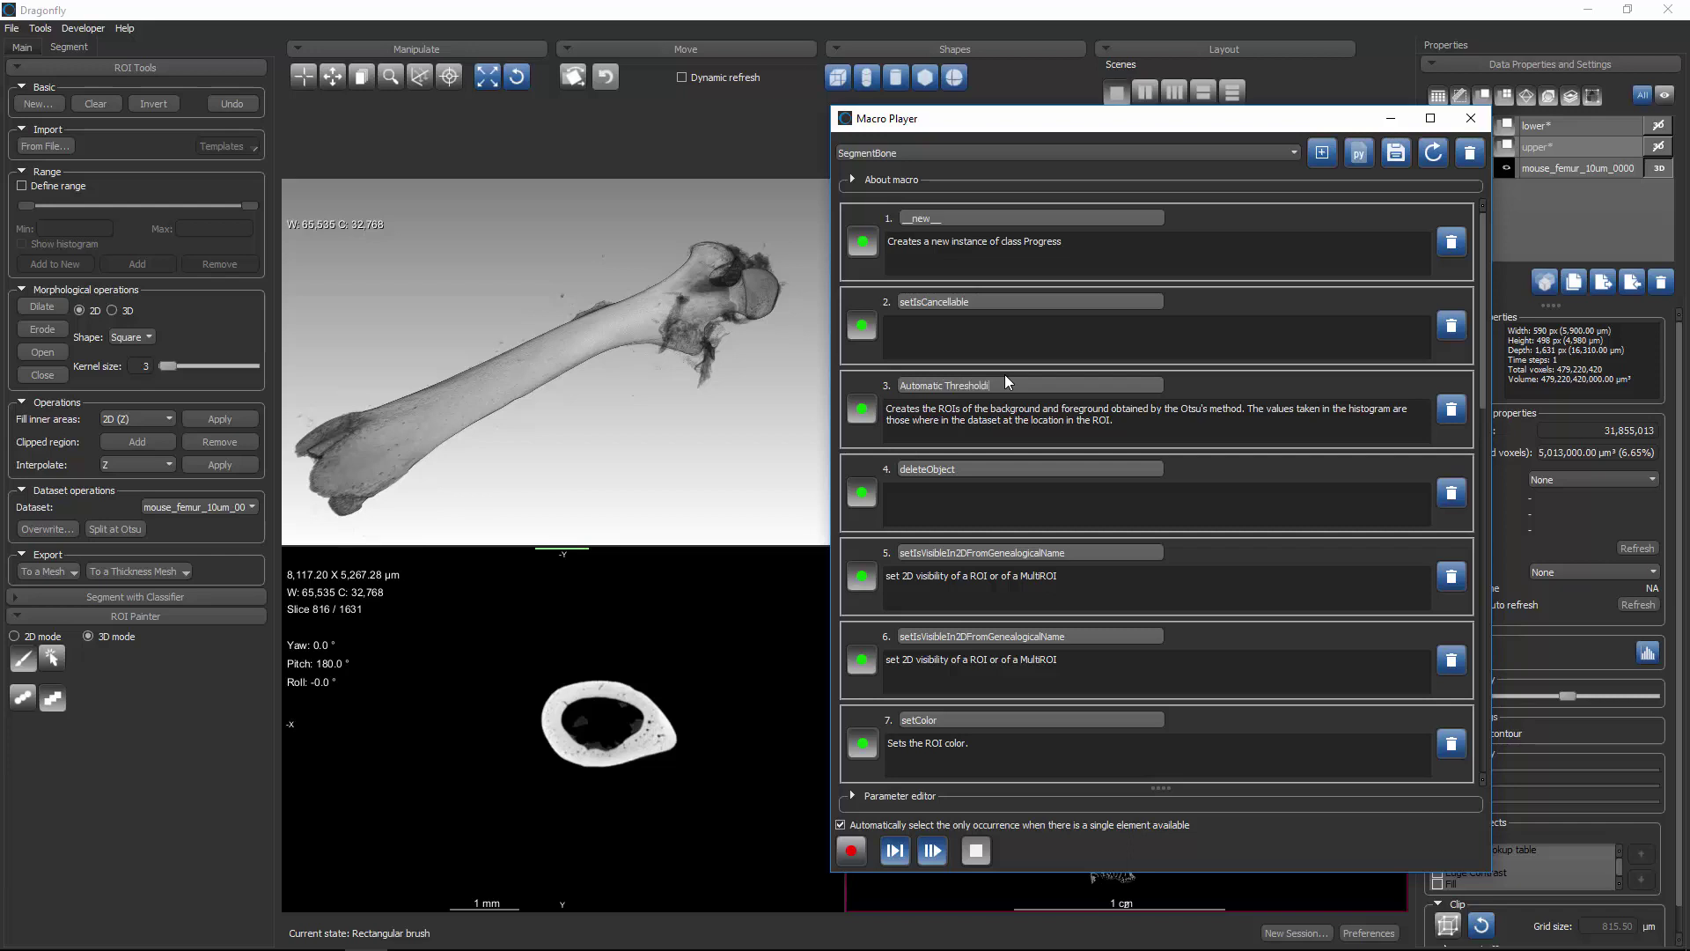
type("ng of the source ROI")
Describe the thresholding step as "Create a backdground ROI, which will be deleted. Create a foreground ROI, which will be renamed bone."
key("Tab")
type("C")
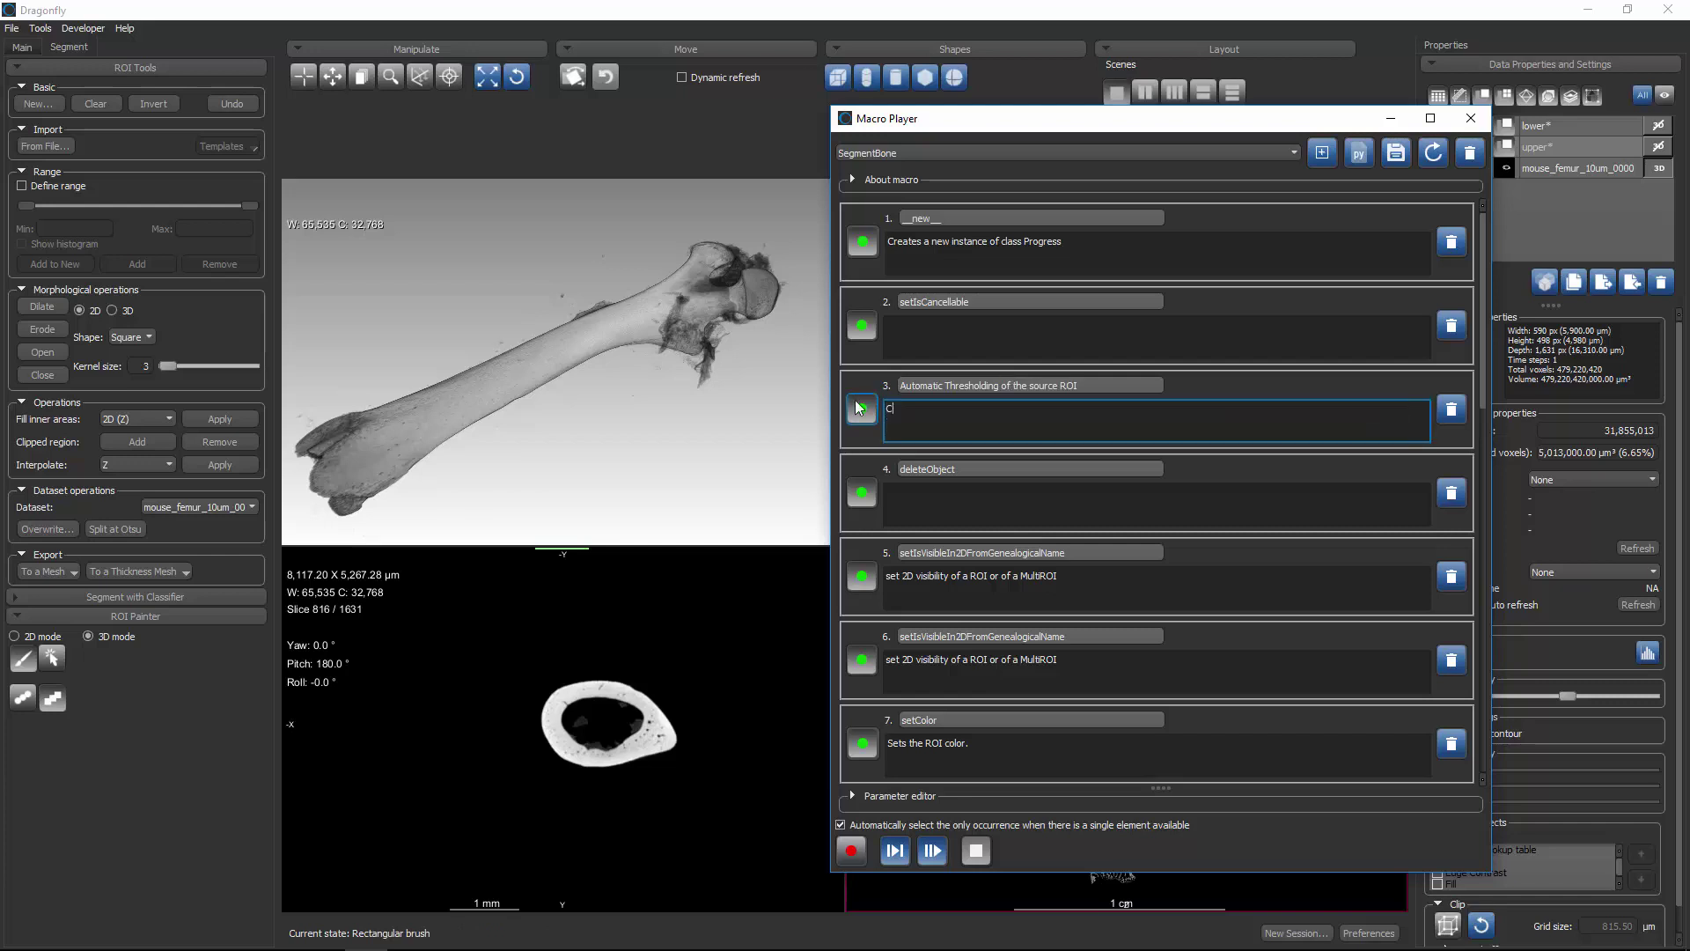
type("reate a backdground ROI, which will be deleted. C")
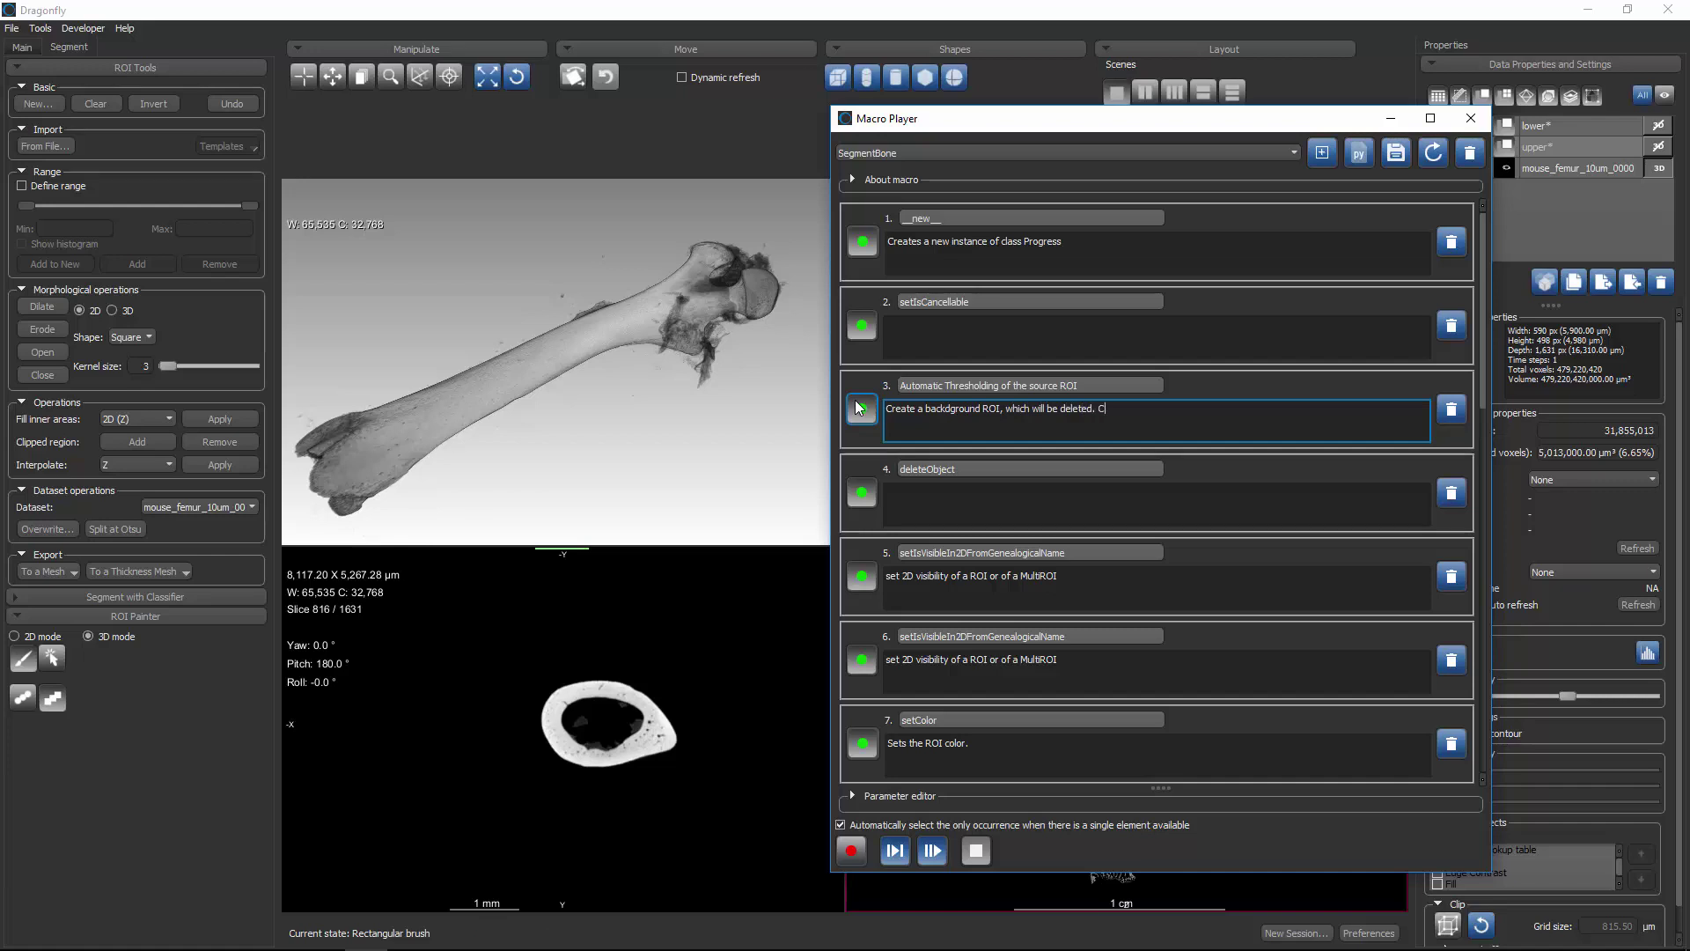
type("reate a for")
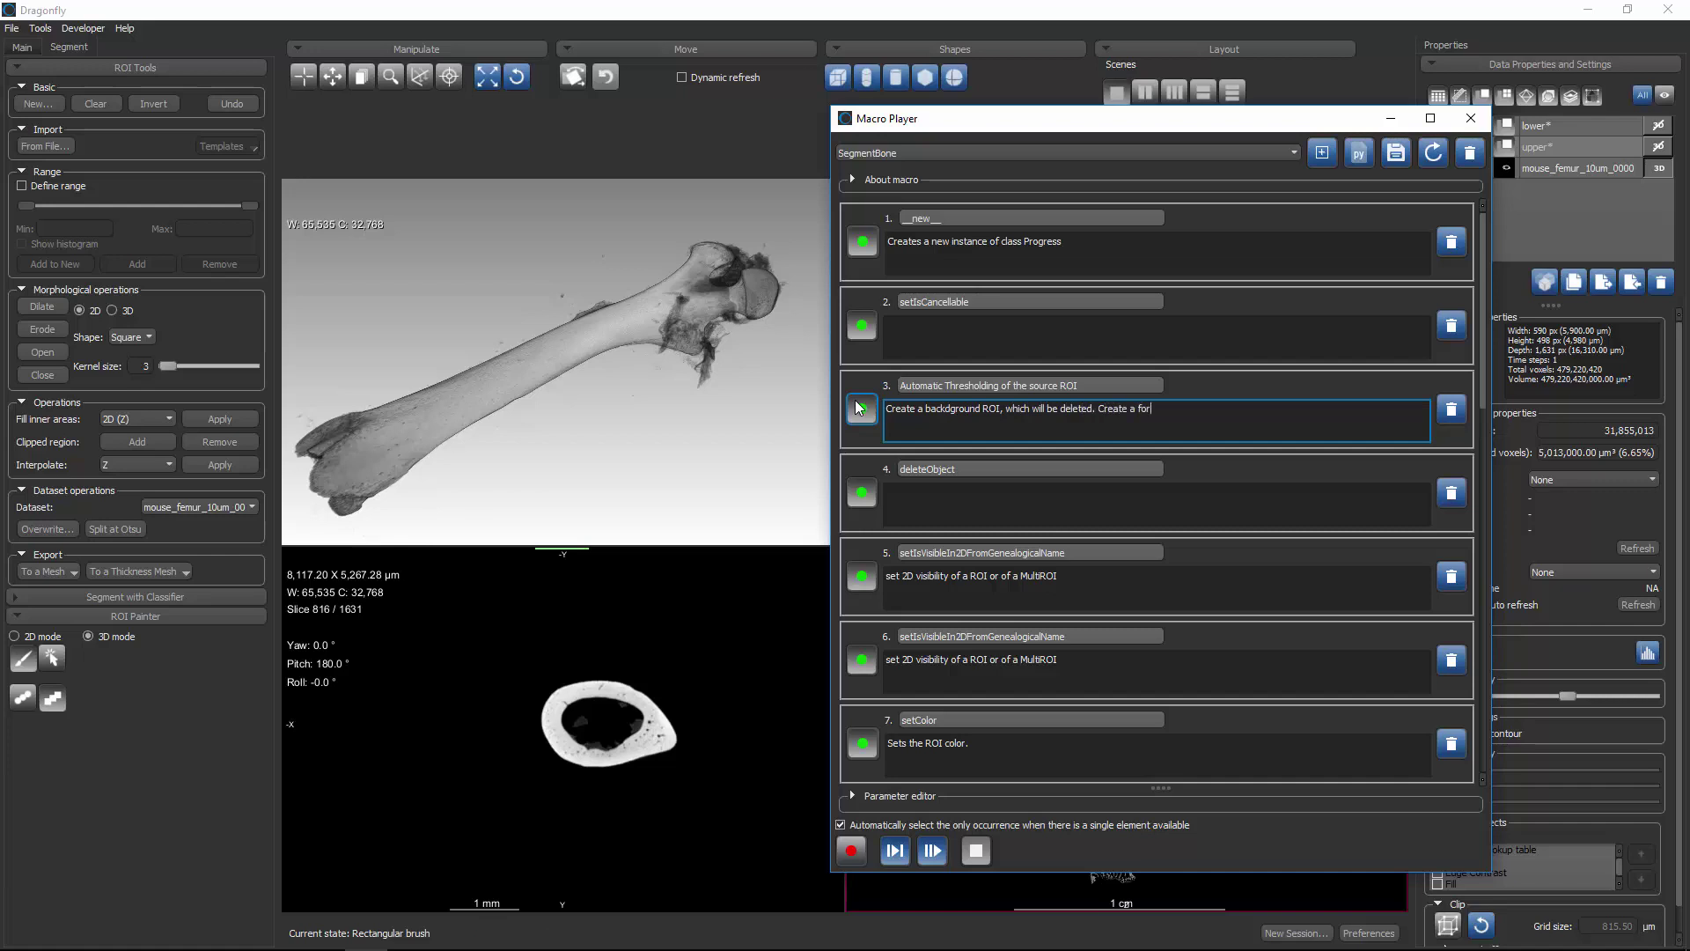
type("eground ROI, which will be renamed bone.")
Save the edited SegmentBone macro, writing the changes to its current file instead of a new one
left_click(1394, 154)
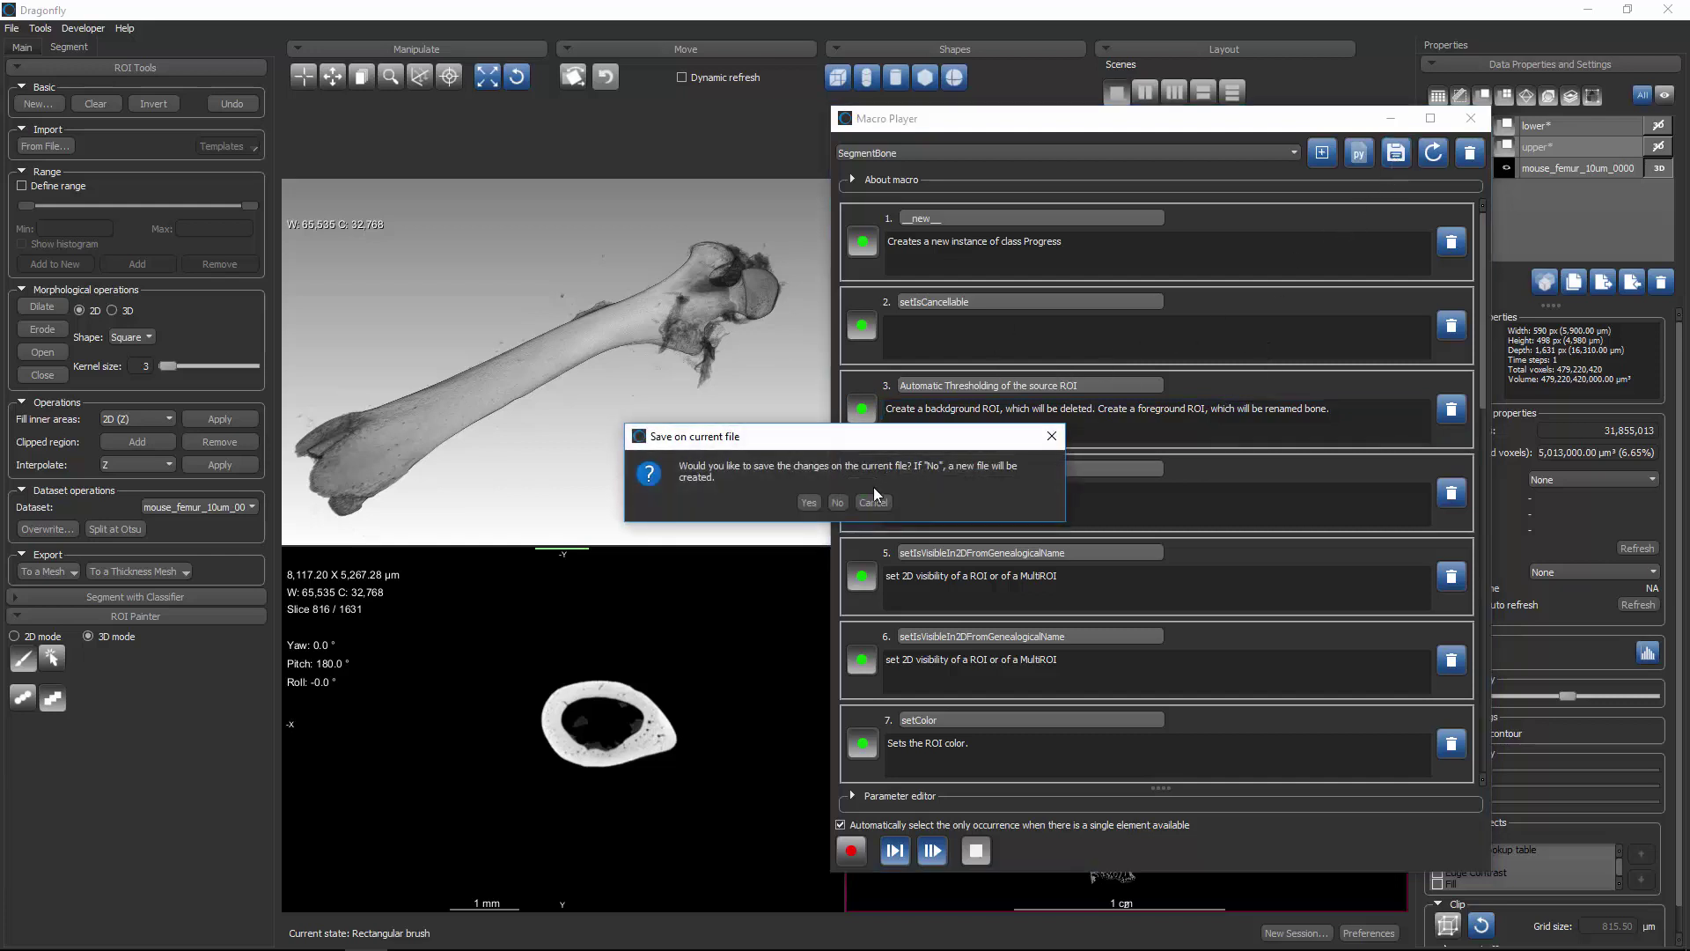
left_click(816, 501)
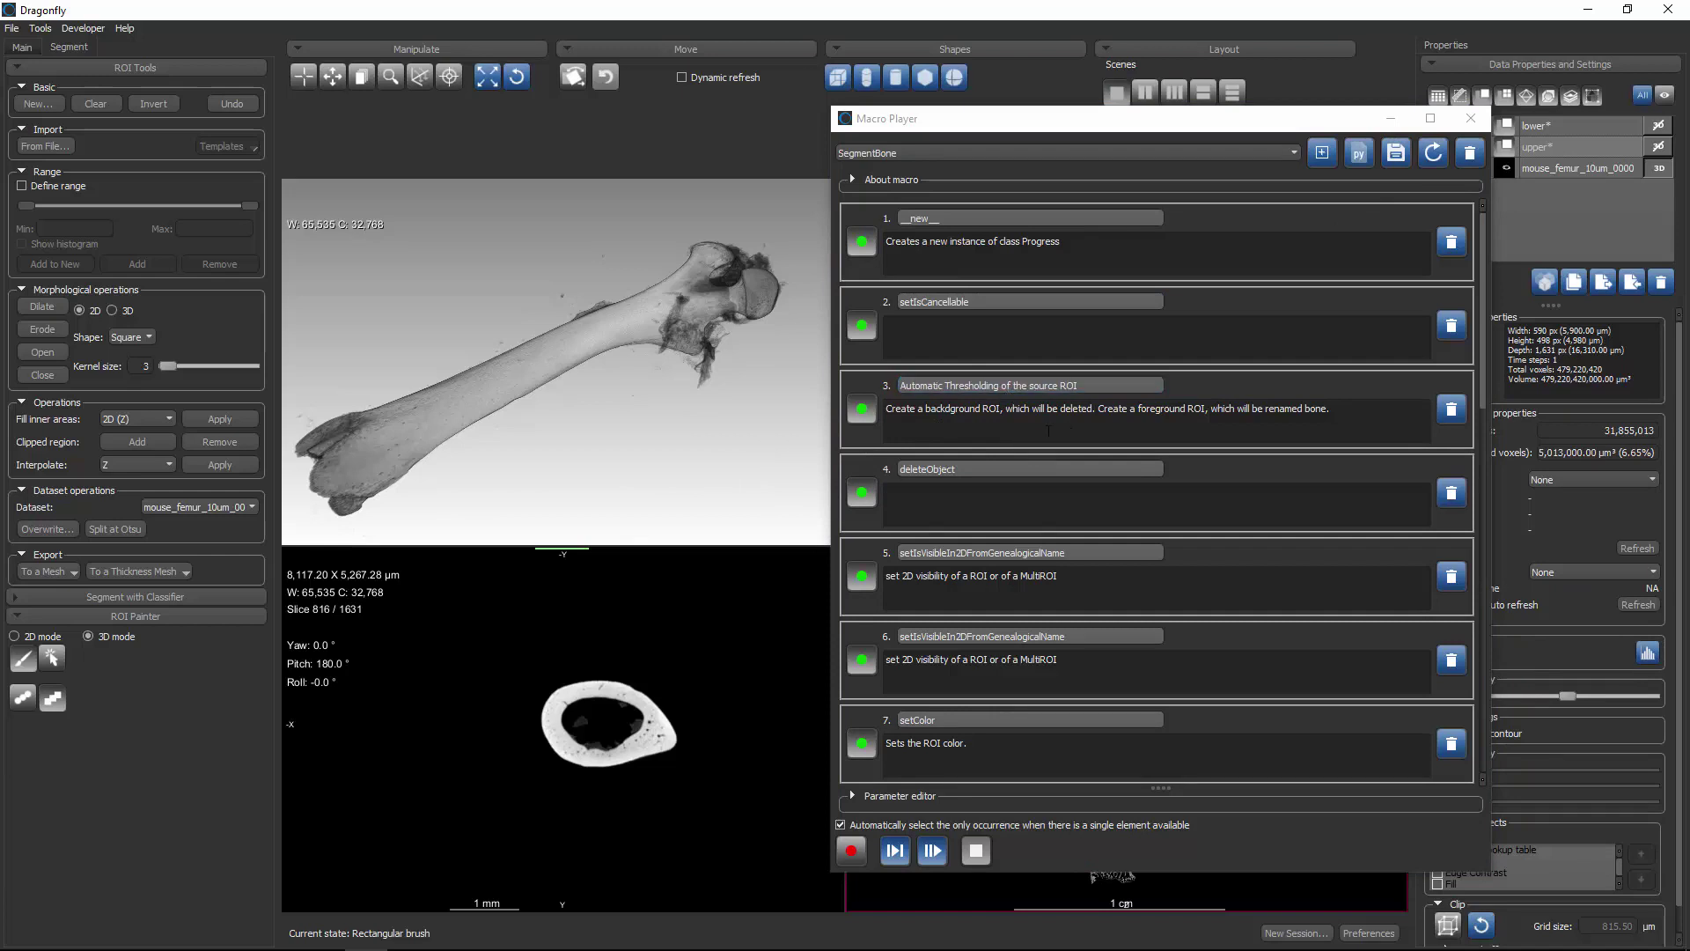
left_click(867, 412)
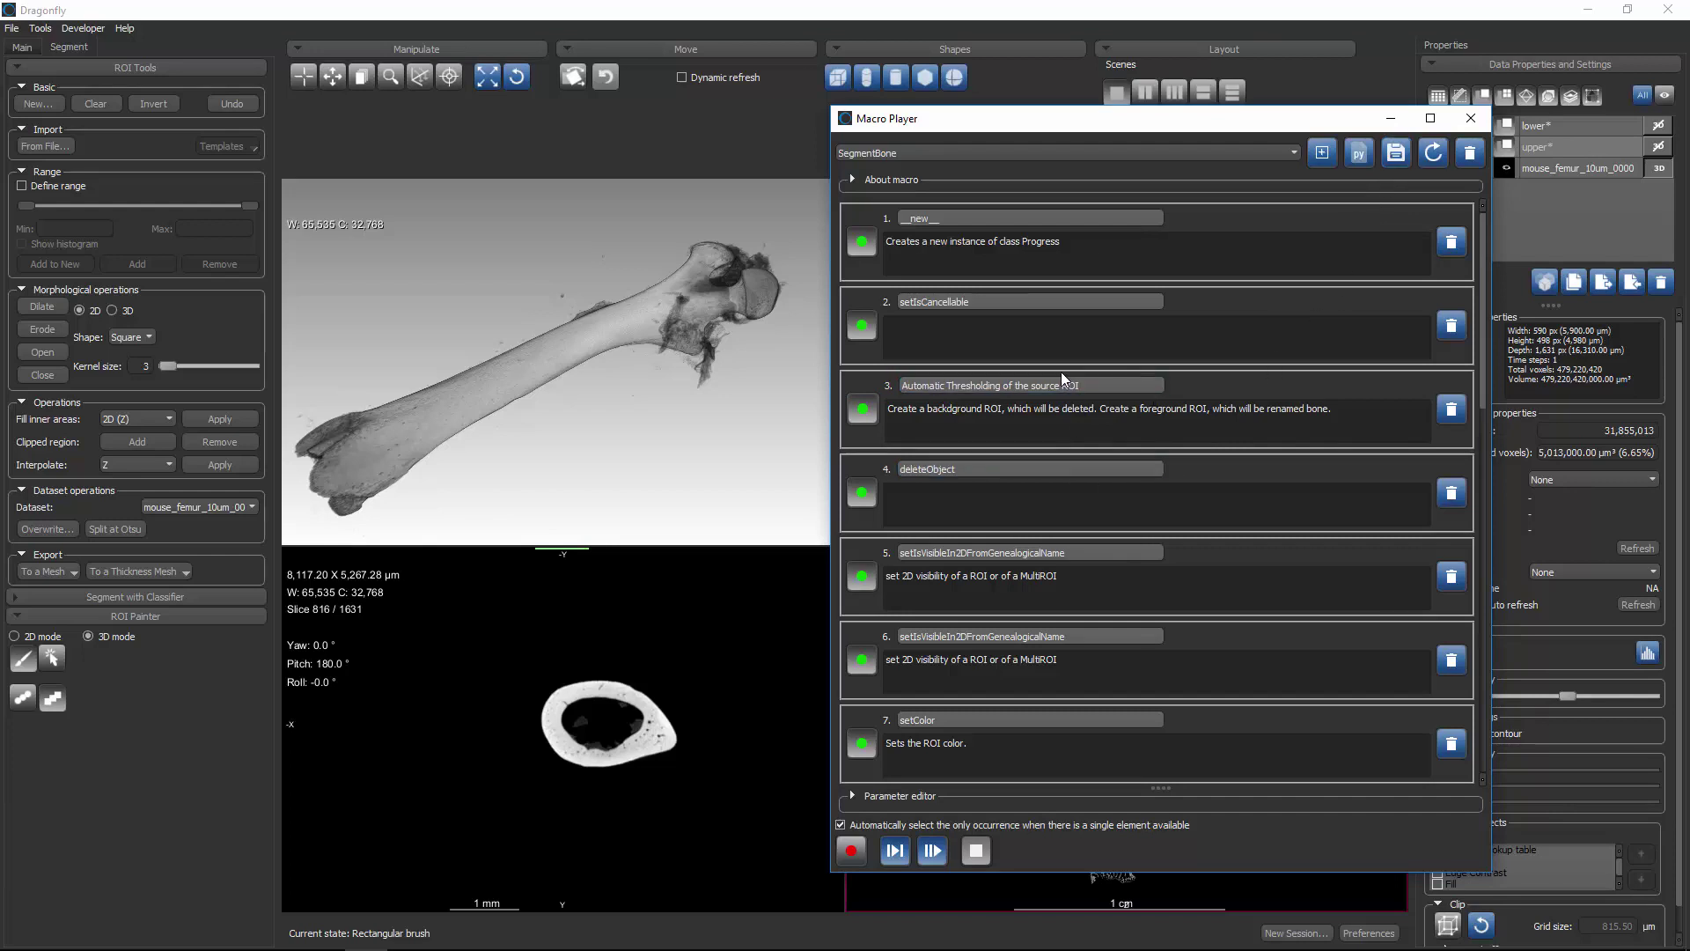
left_click(1027, 472)
Replay the SegmentBone macro with the lower ROI as ROIToAnalyze, and close the Macro Player
left_click(931, 852)
left_click(933, 850)
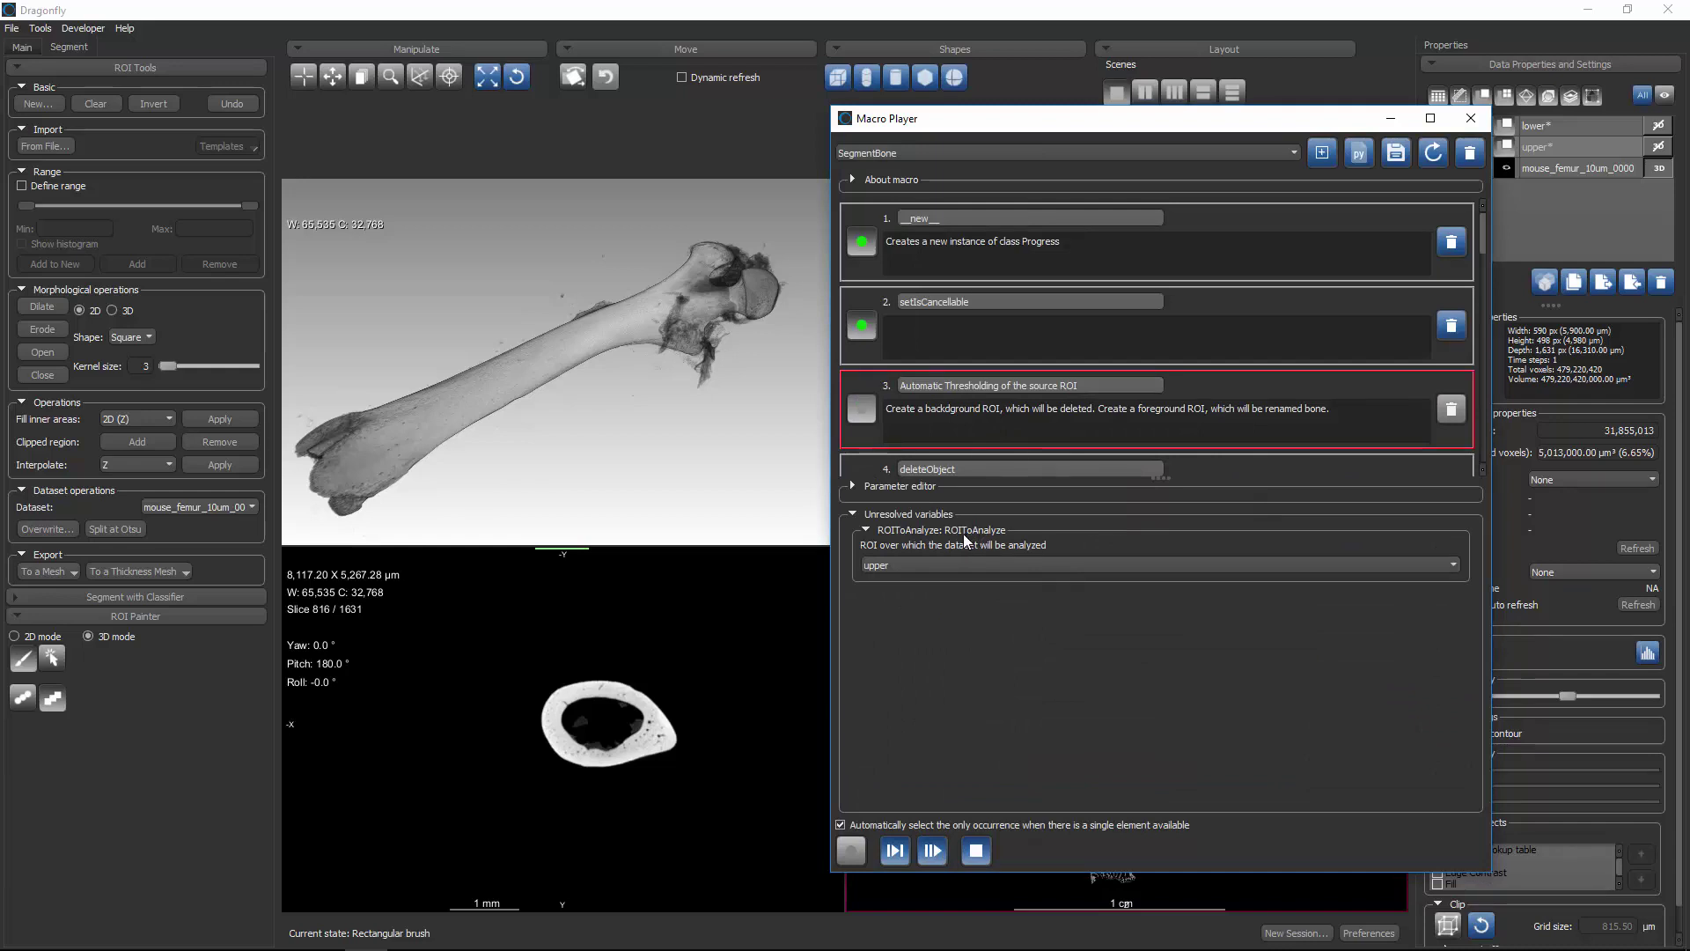
left_click_drag(1281, 118, 891, 118)
left_click(1550, 132)
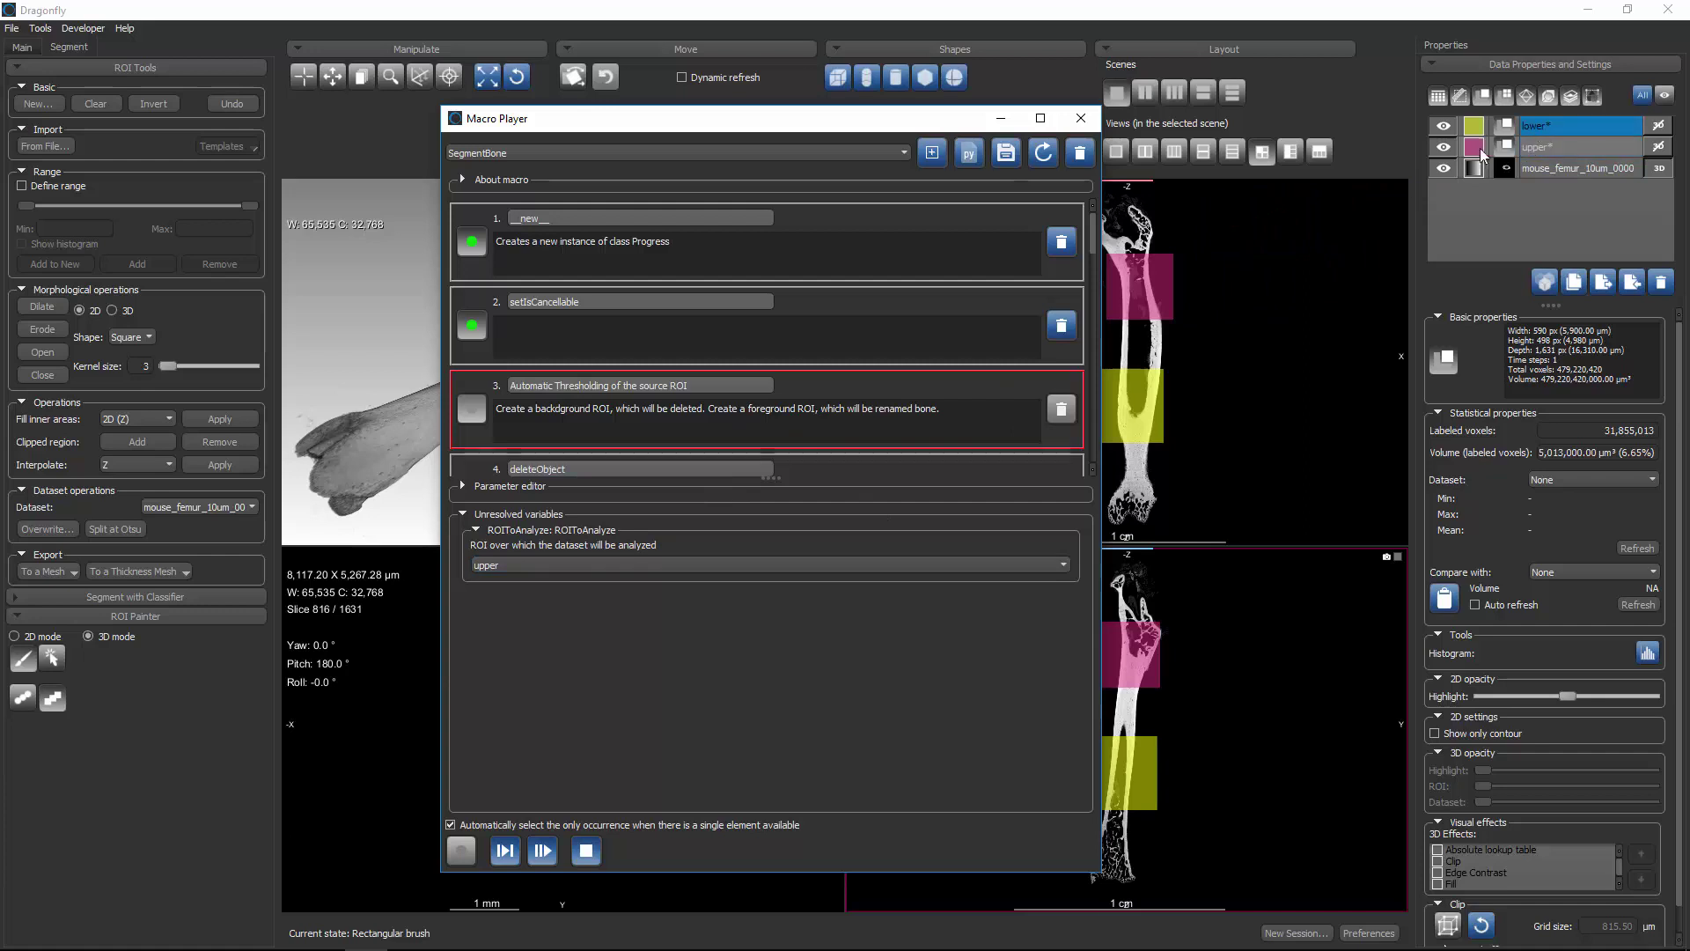
left_click(563, 566)
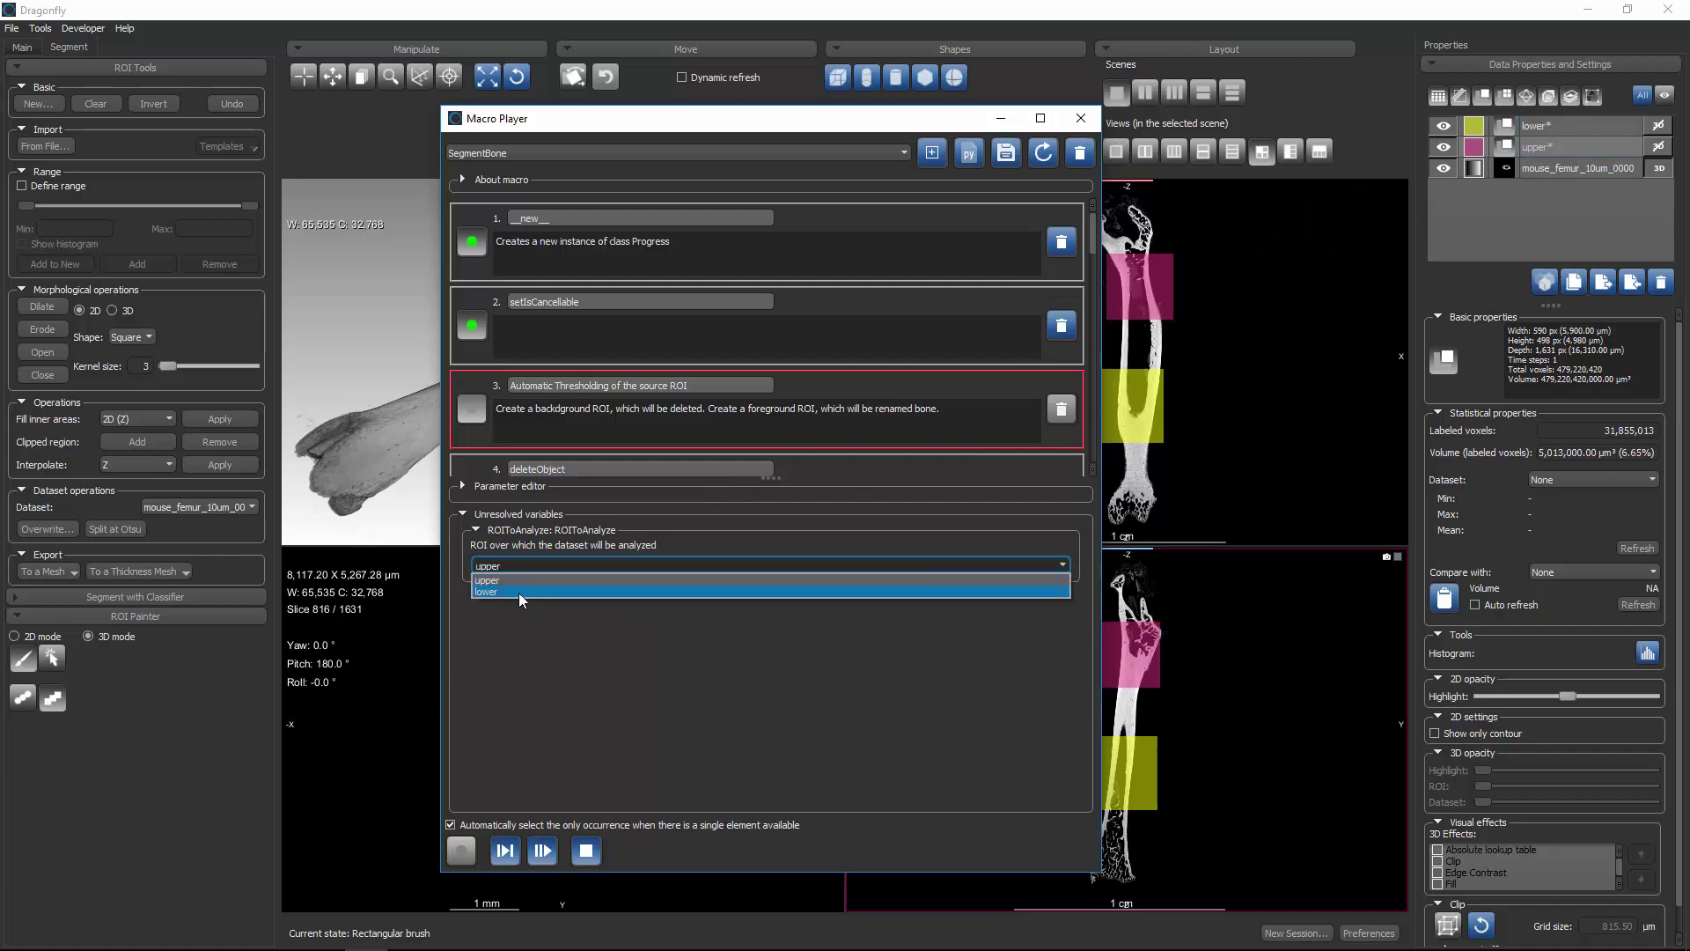
left_click(524, 592)
left_click(536, 851)
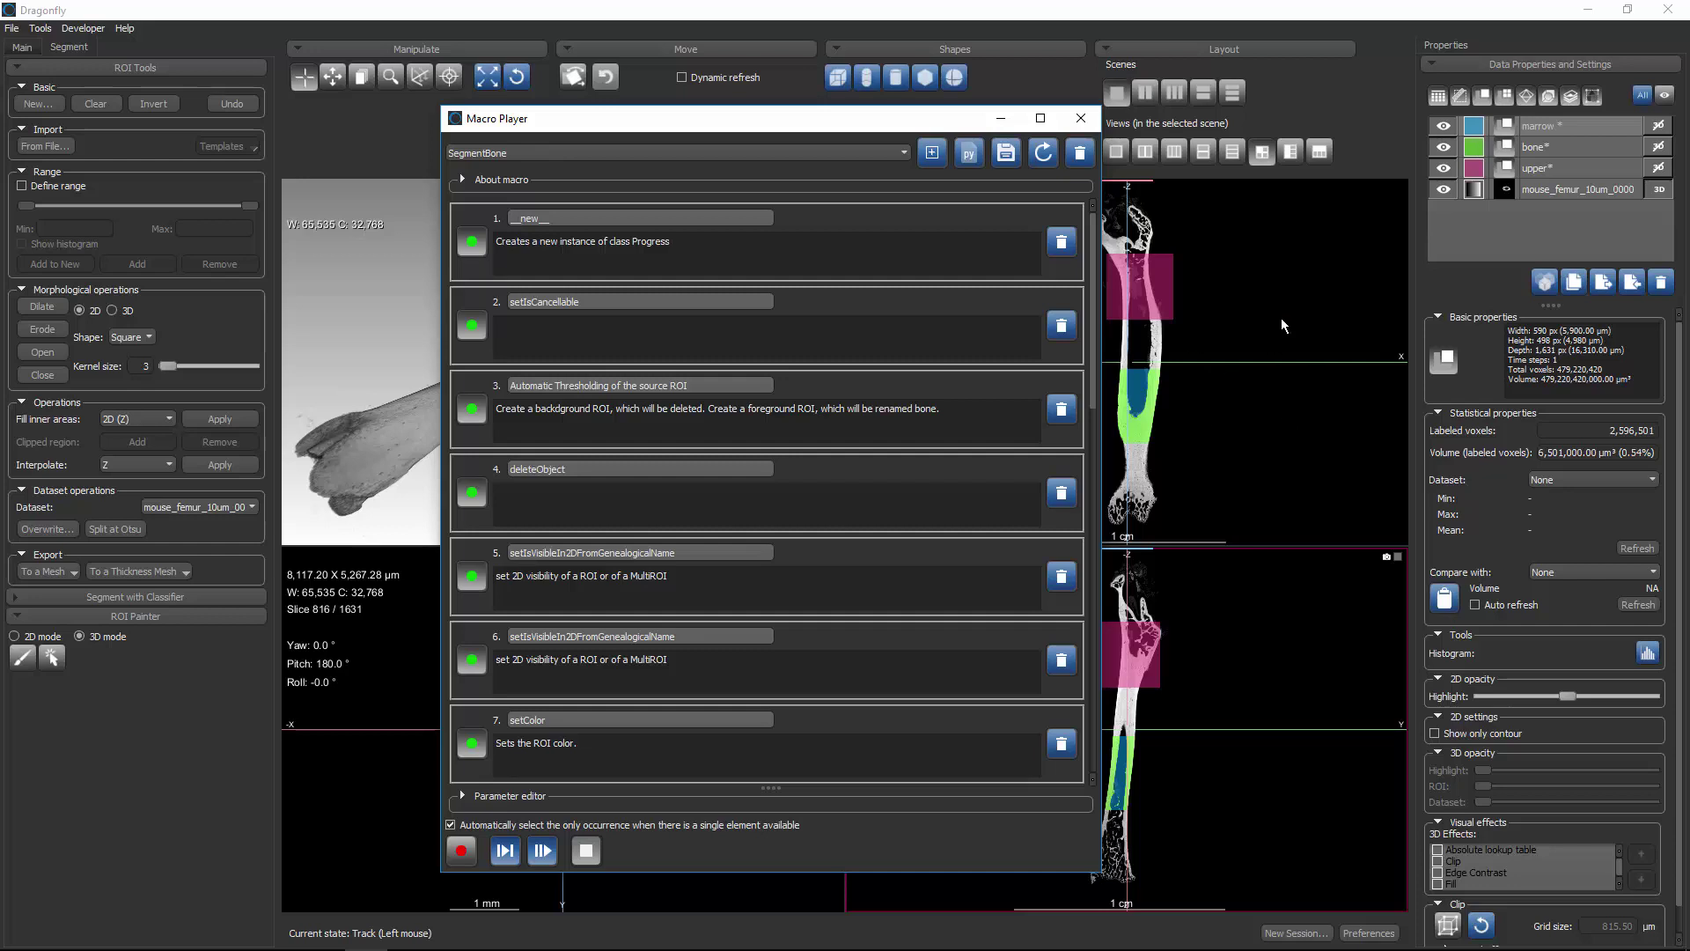
left_click(1081, 118)
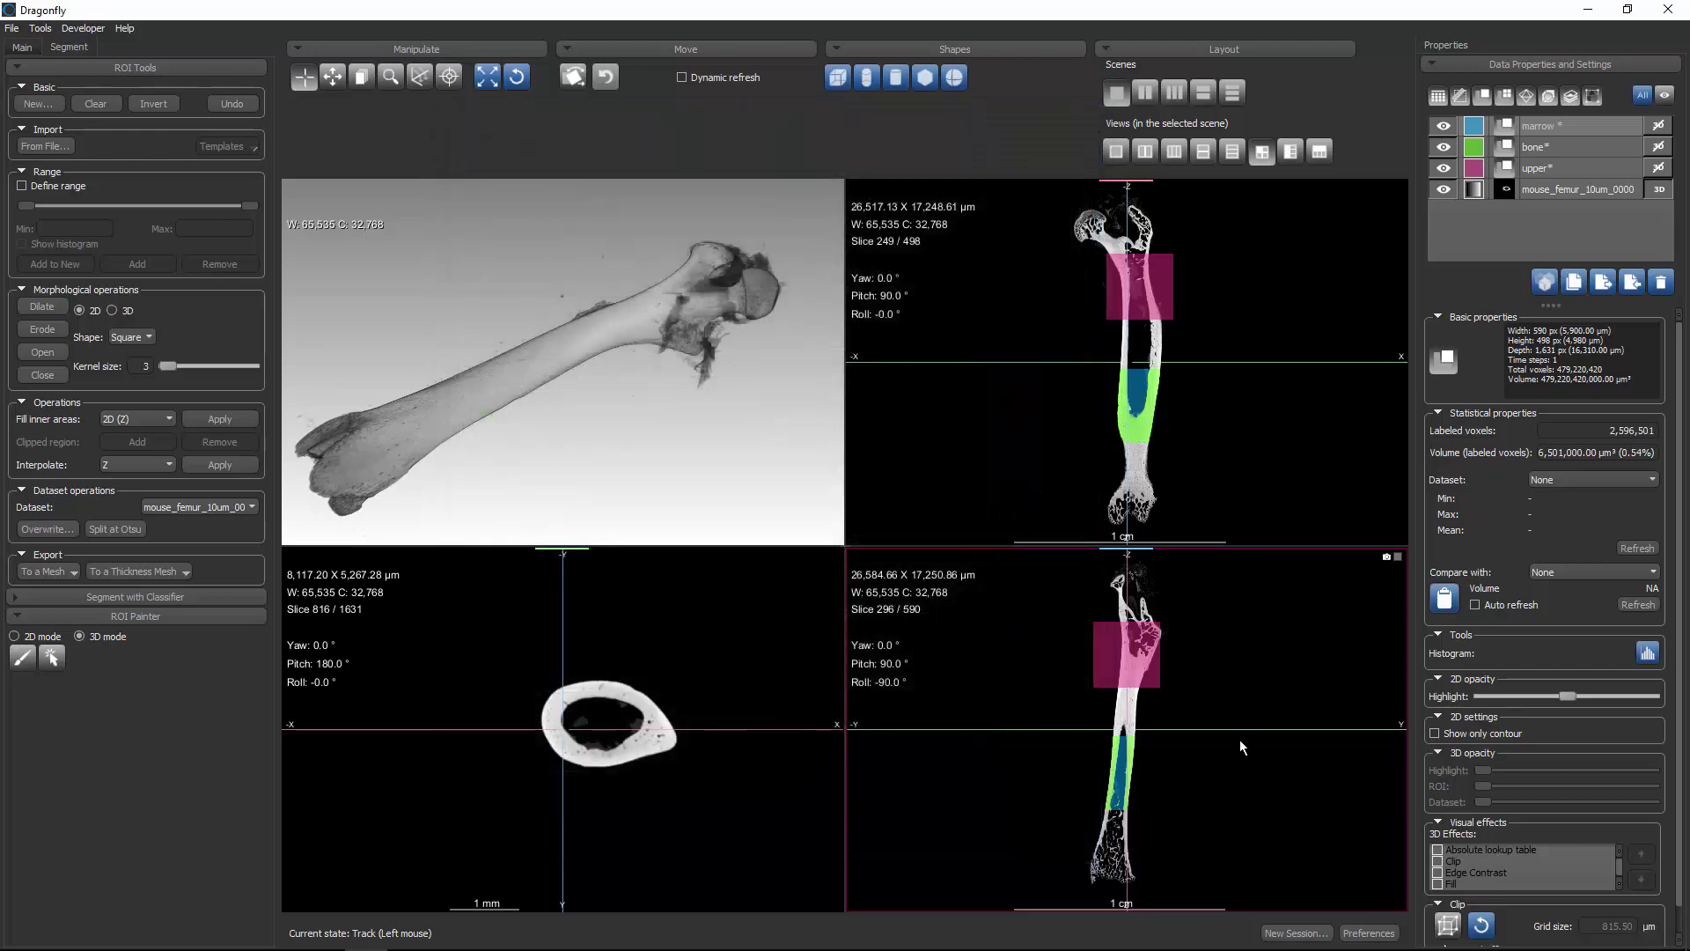